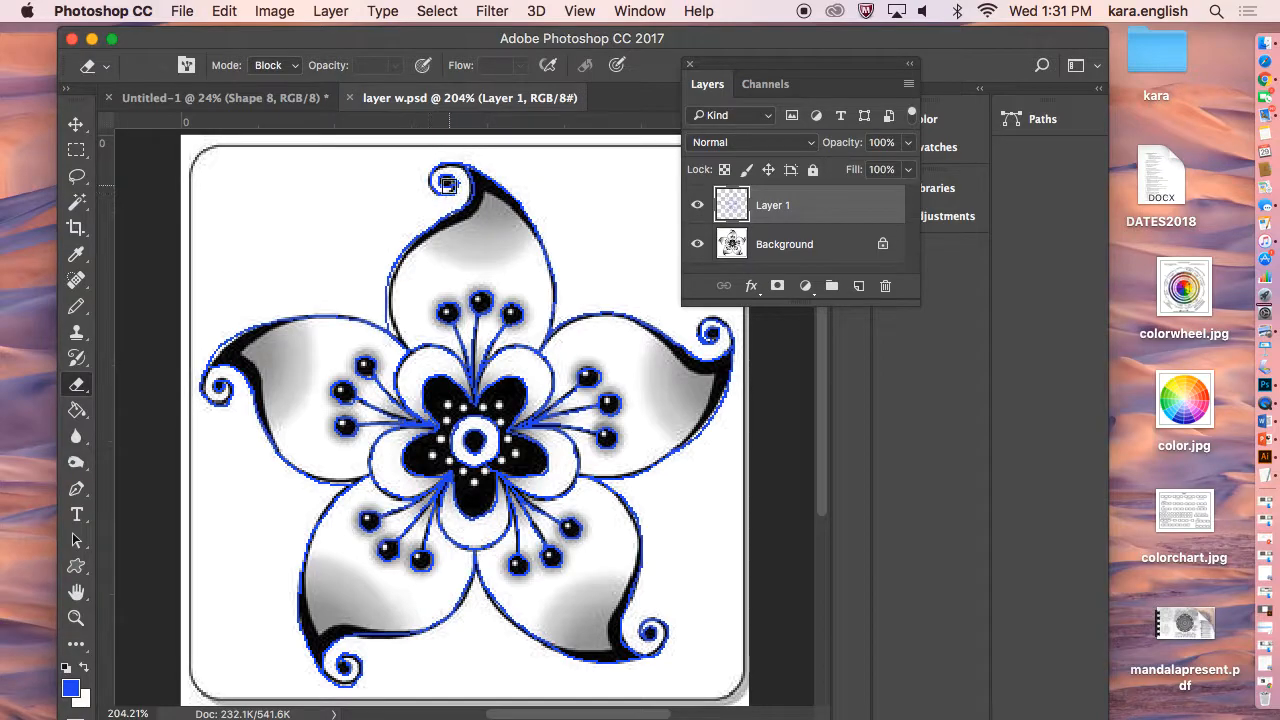
Toggle the Background layer's visibility on and off to compare it with Layer 1's blue outline.
click(697, 244)
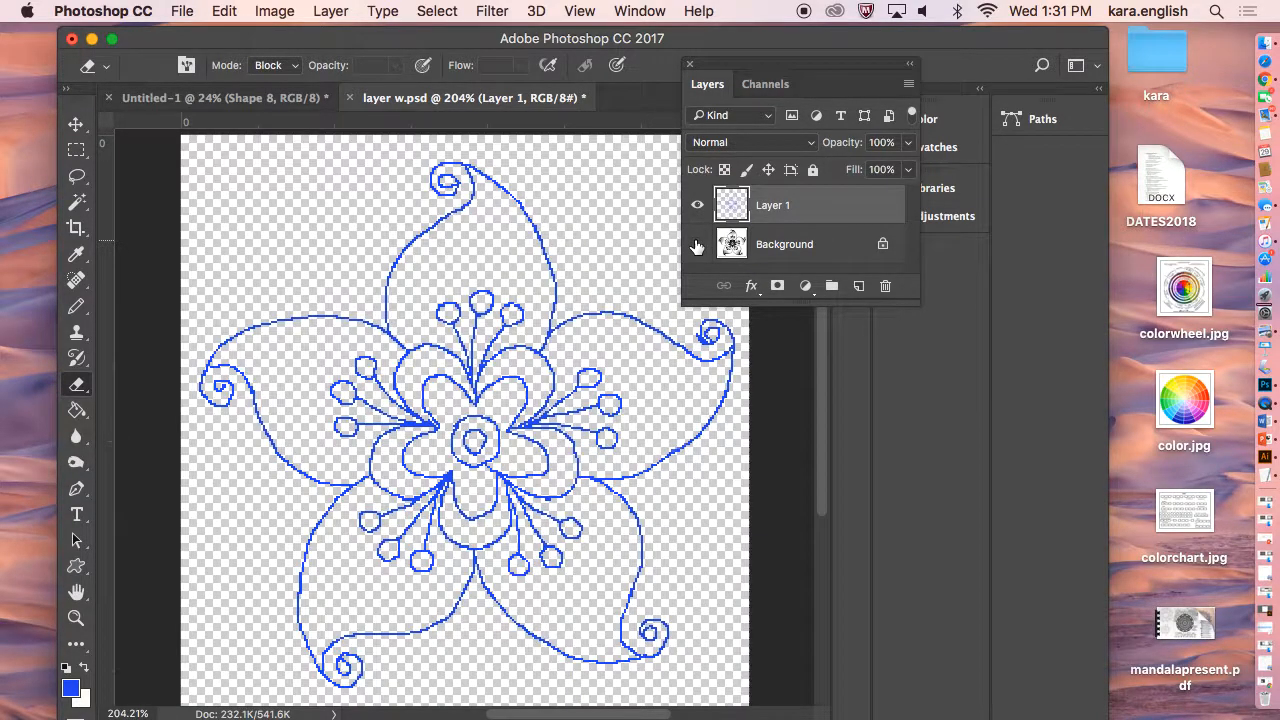
click(697, 245)
click(697, 245)
click(697, 245)
click(697, 245)
Select the Background layer, make it visible again, and delete it.
click(790, 247)
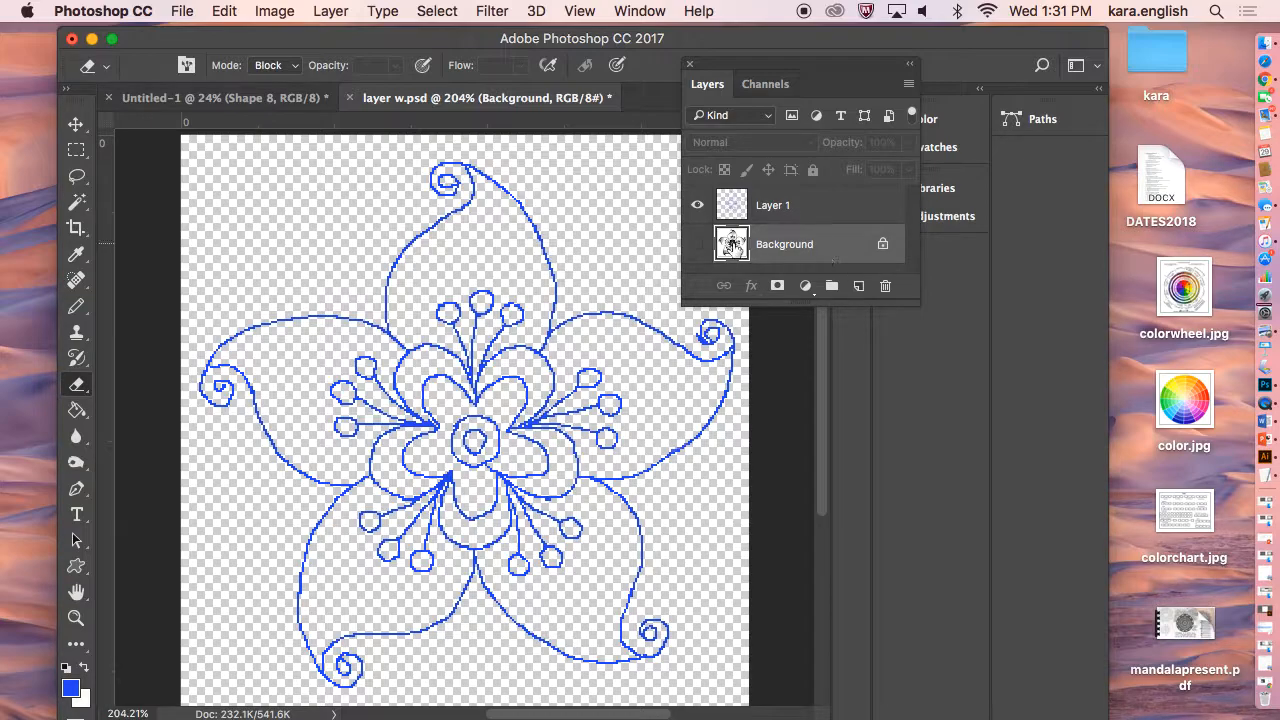
click(697, 244)
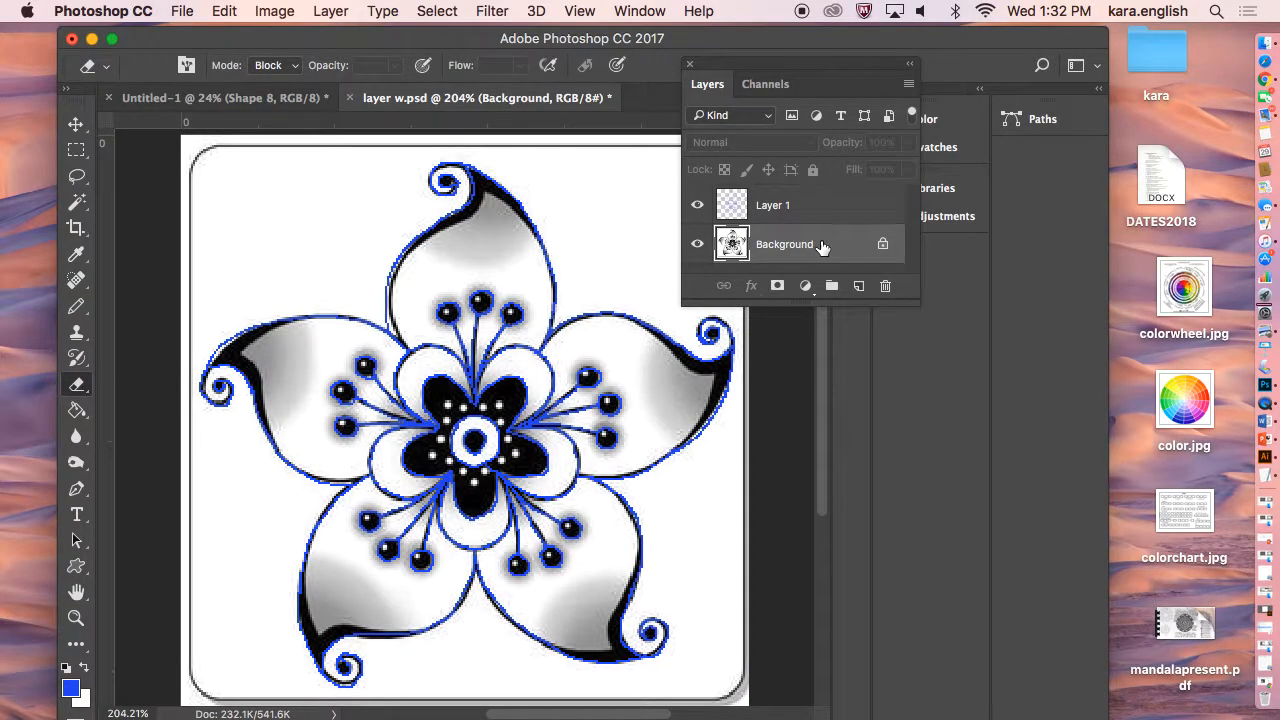
click(882, 287)
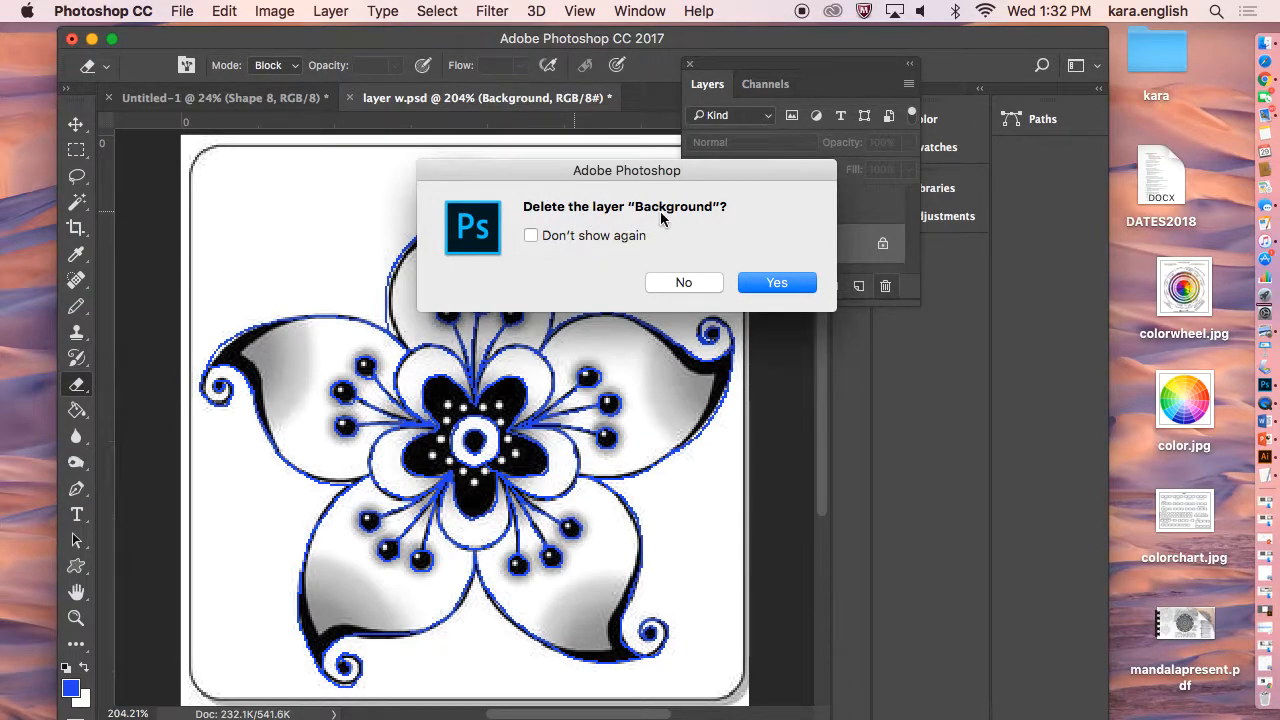
click(776, 283)
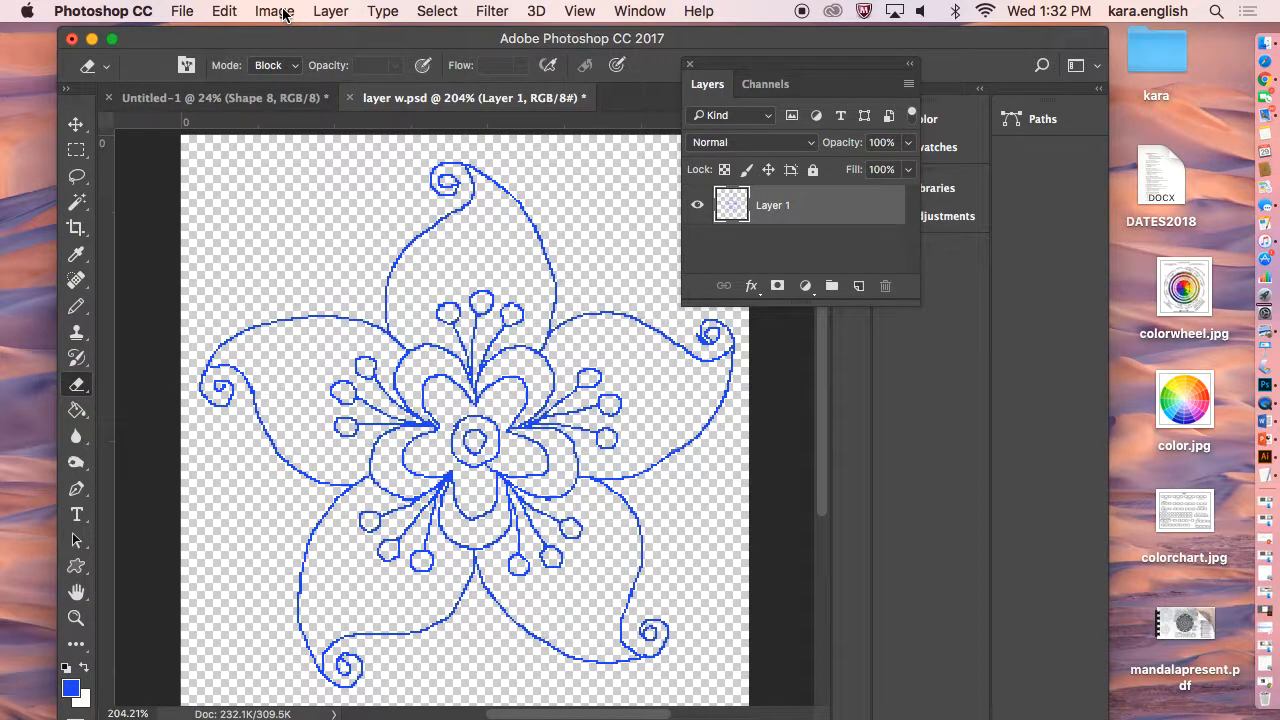
Flatten the image into a single background layer.
click(325, 12)
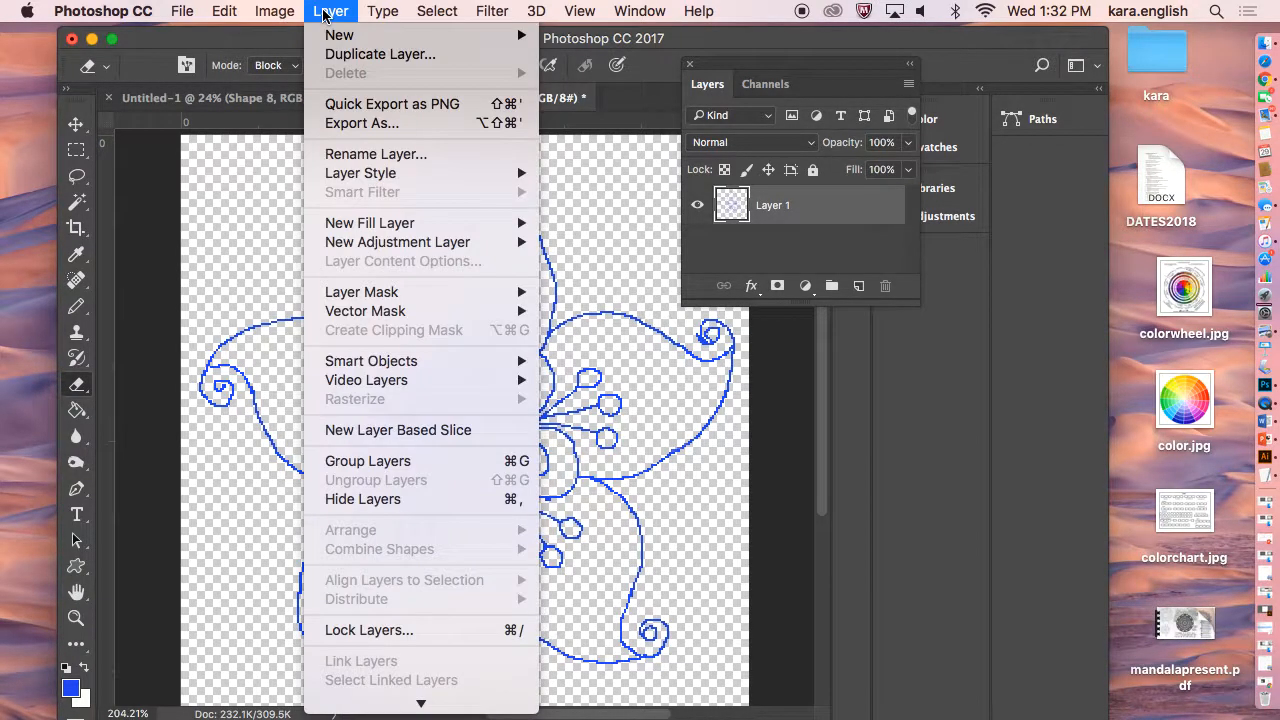
click(323, 12)
click(323, 12)
scroll(349, 546, down, 3)
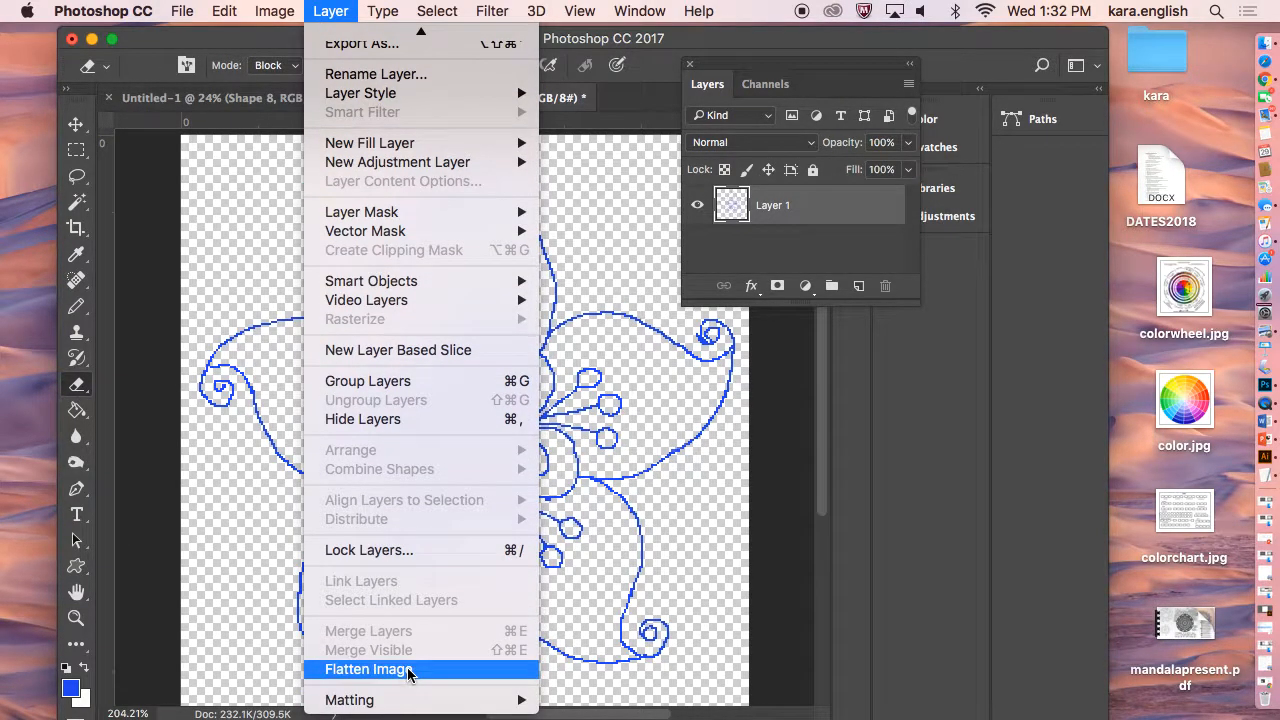
click(397, 672)
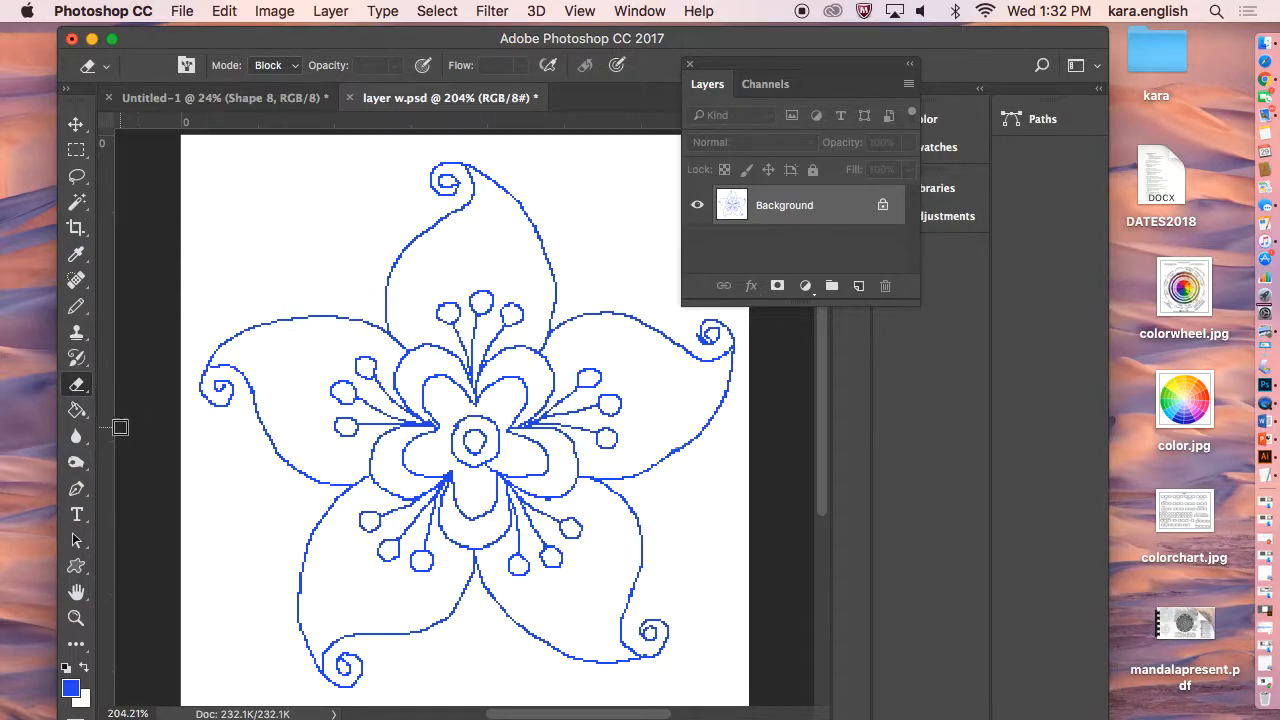
Save the flattened document.
click(76, 306)
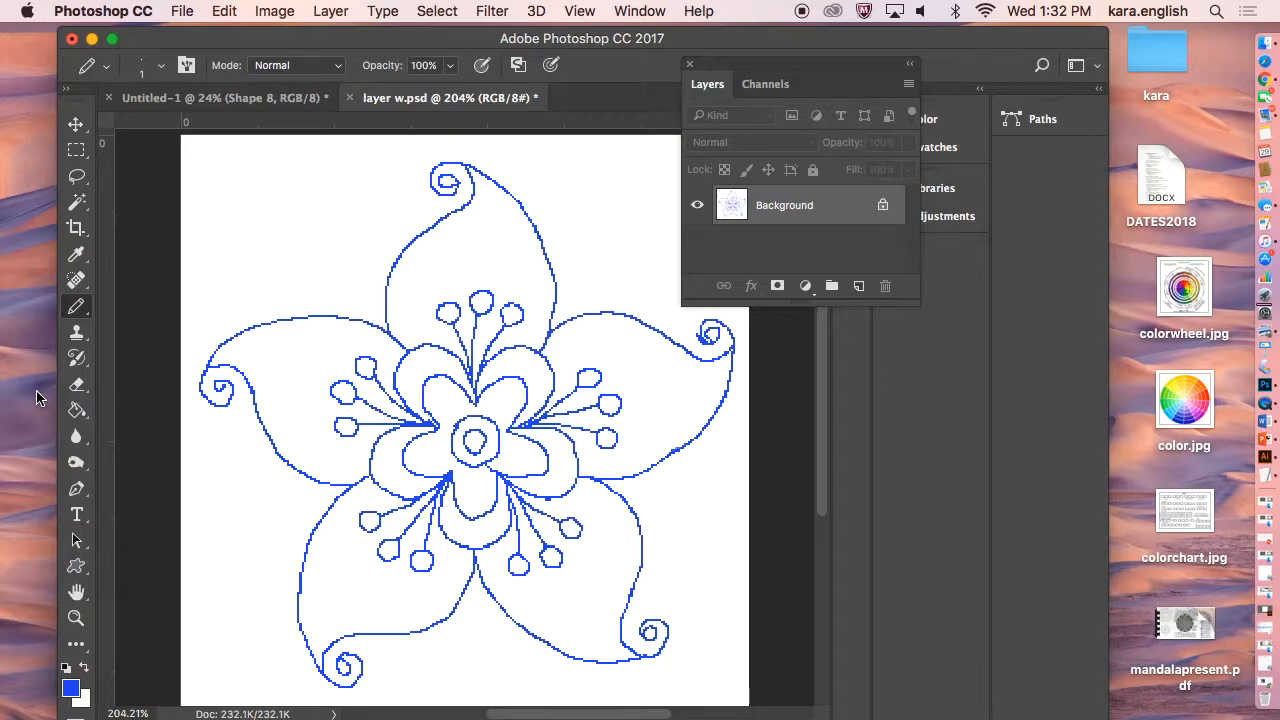
click(183, 12)
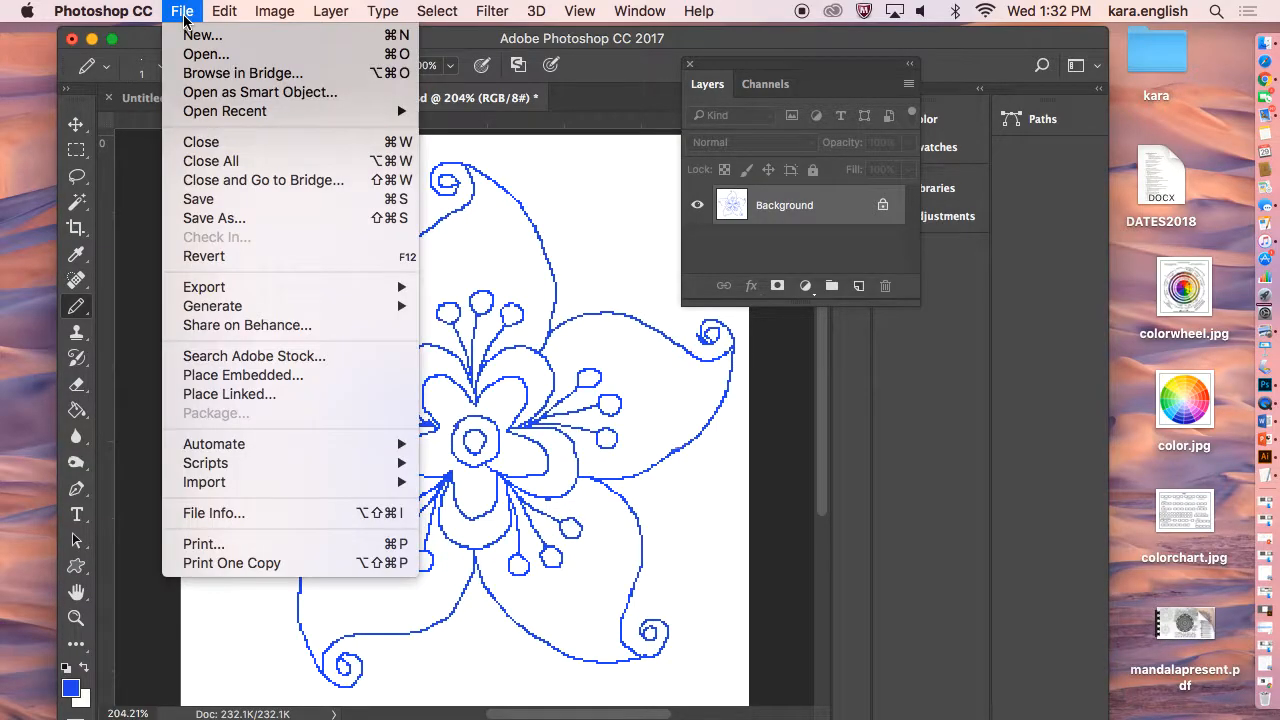
click(199, 199)
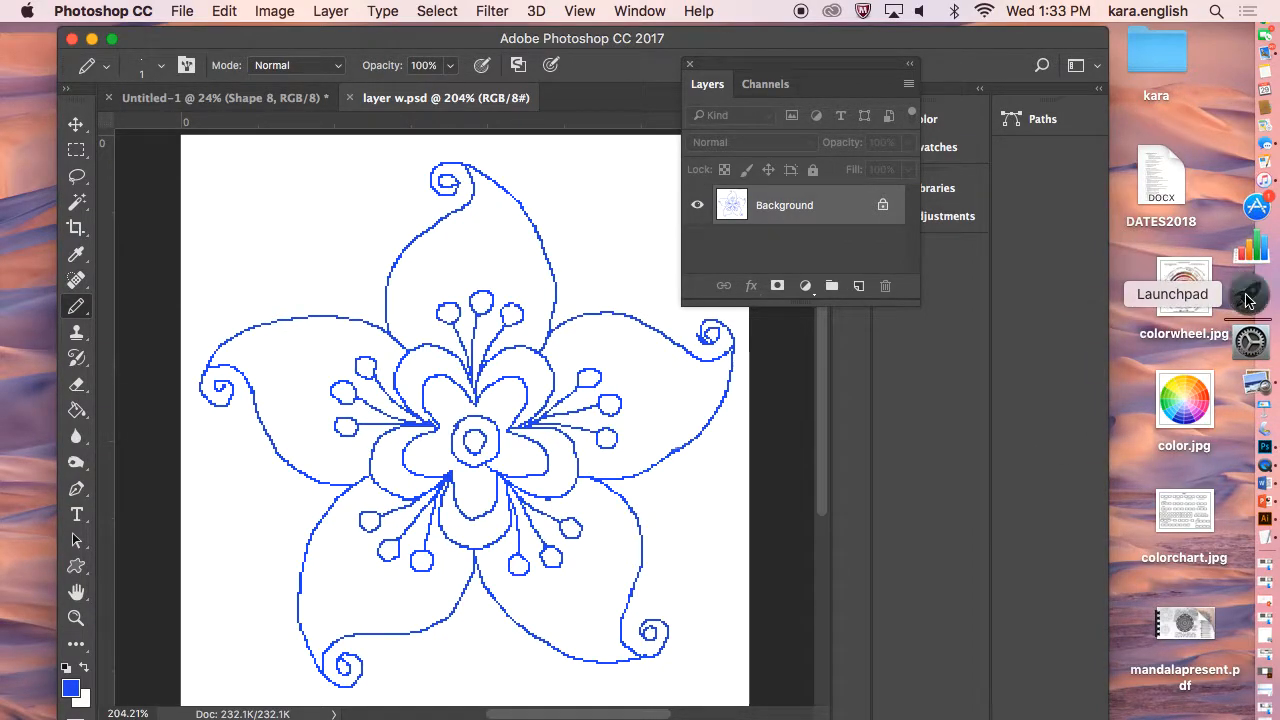
Switch to Illustrator and close the open Untitled-1 document without saving.
click(1247, 299)
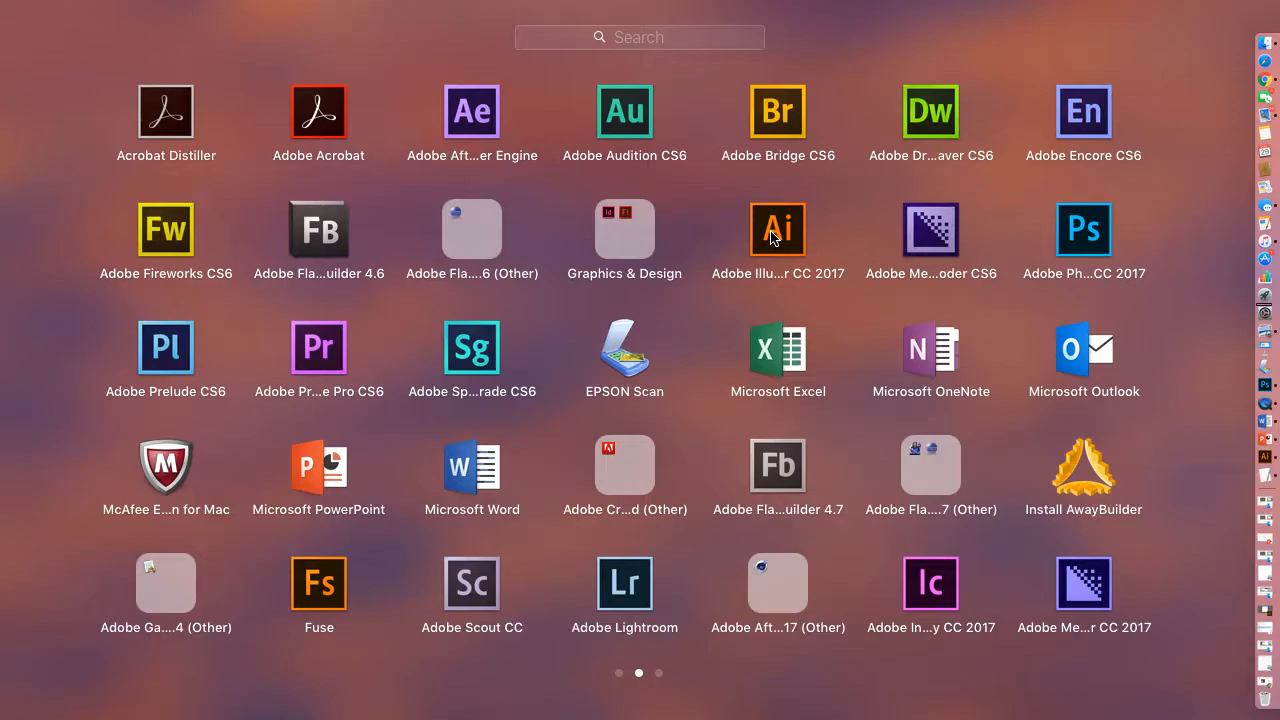
click(1262, 456)
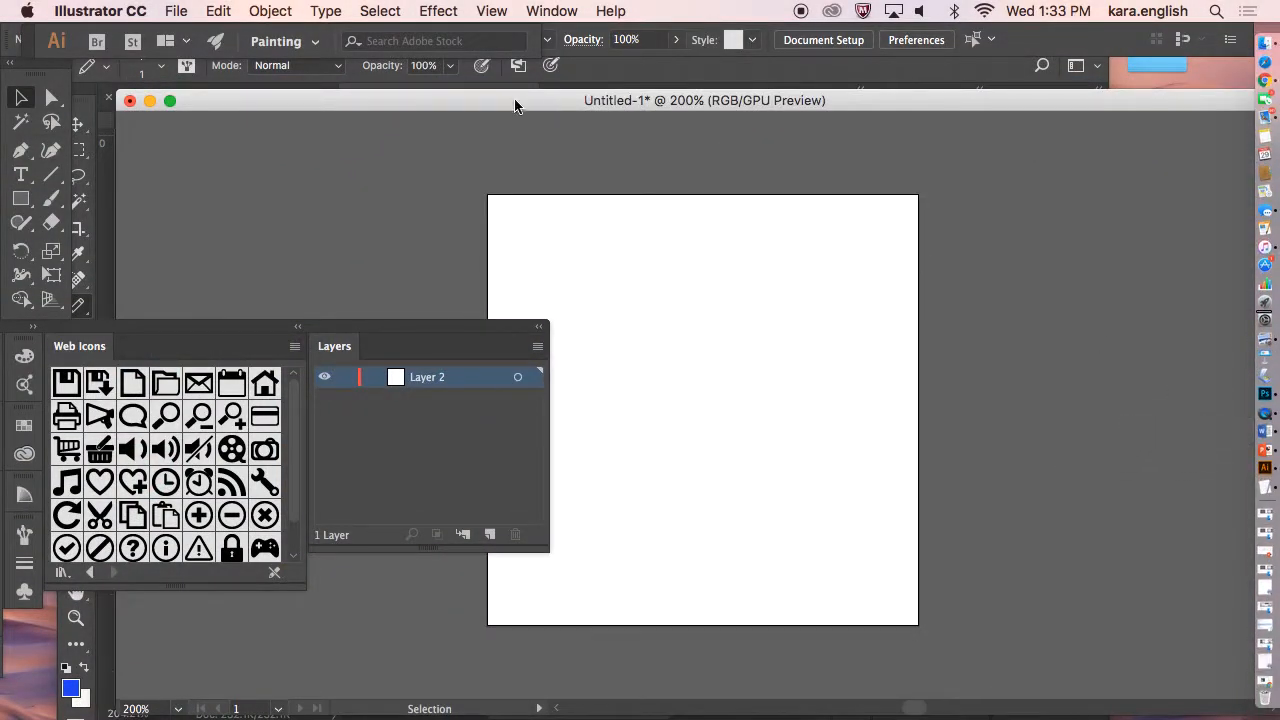
click(130, 104)
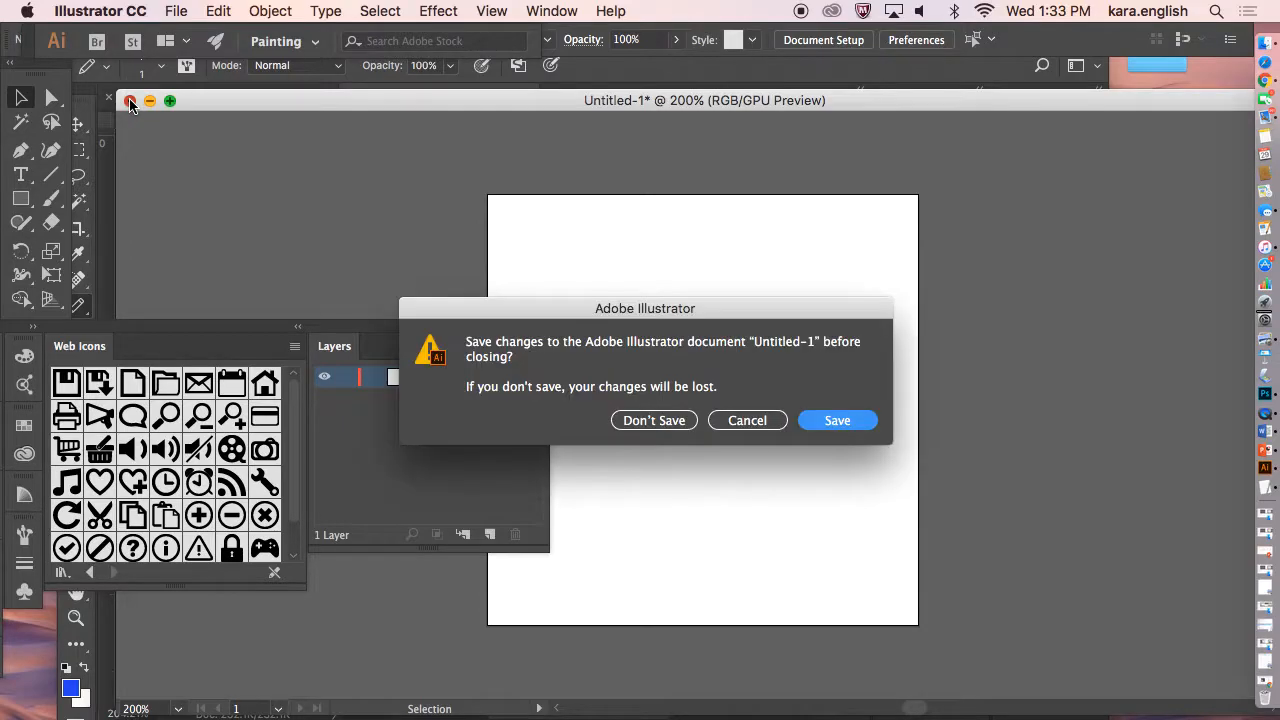
click(675, 425)
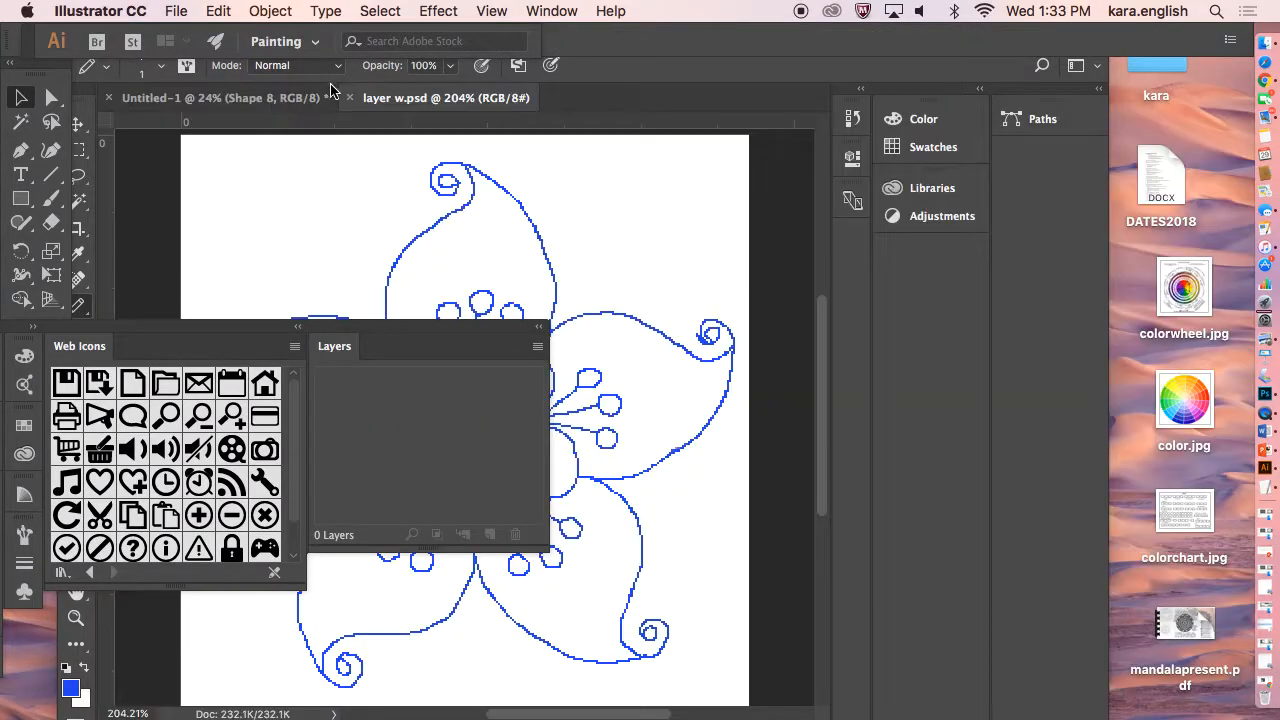
Create a new 3 x 3 inch RGB document and close the floating panel group over it.
click(172, 11)
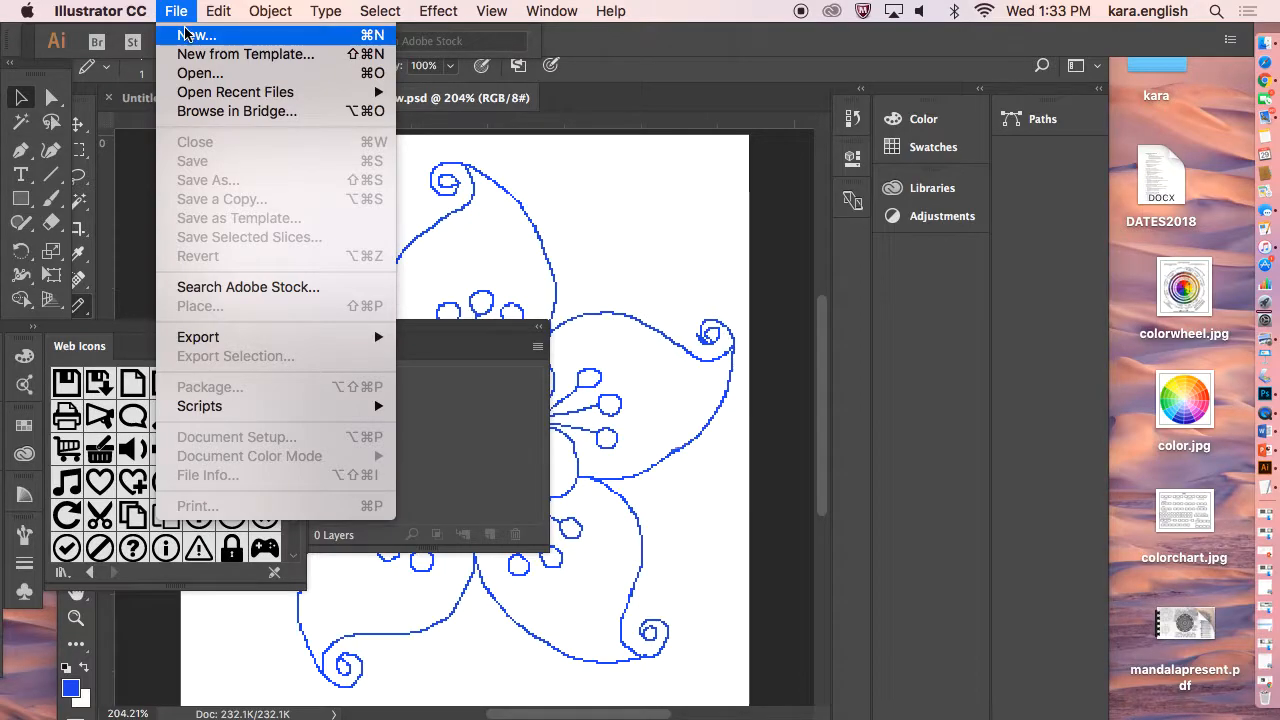
click(185, 34)
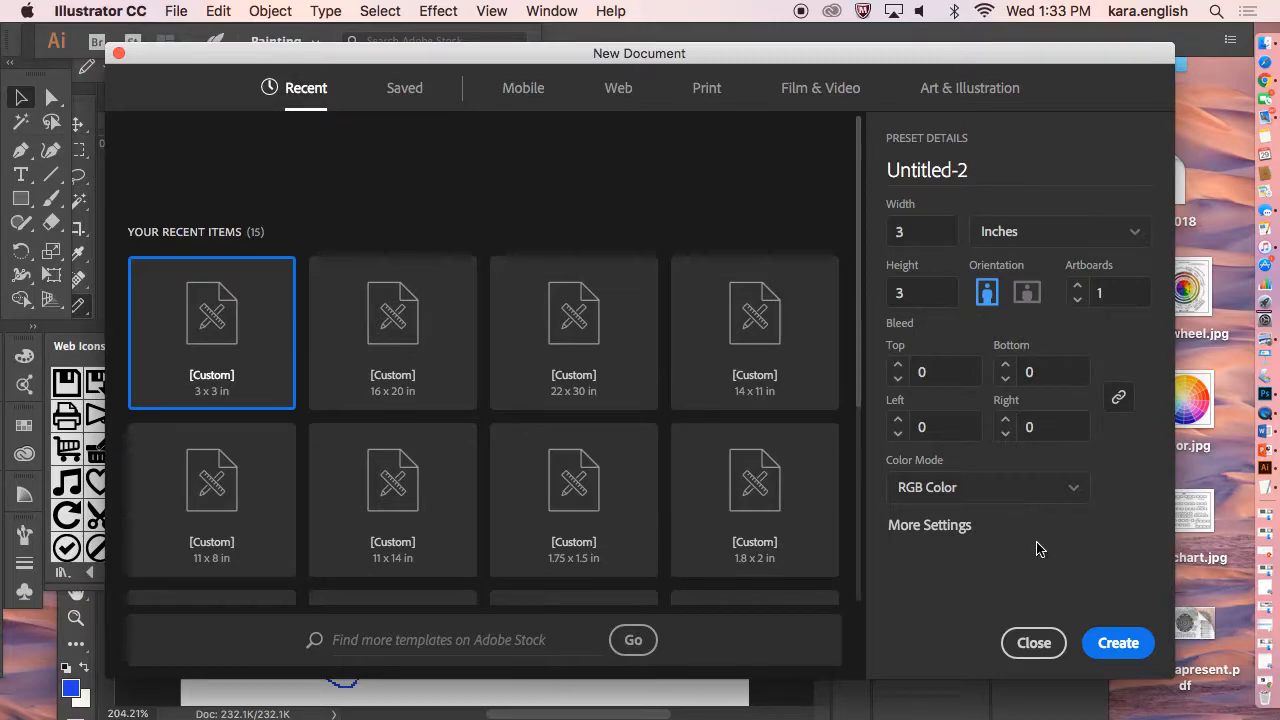
click(1106, 645)
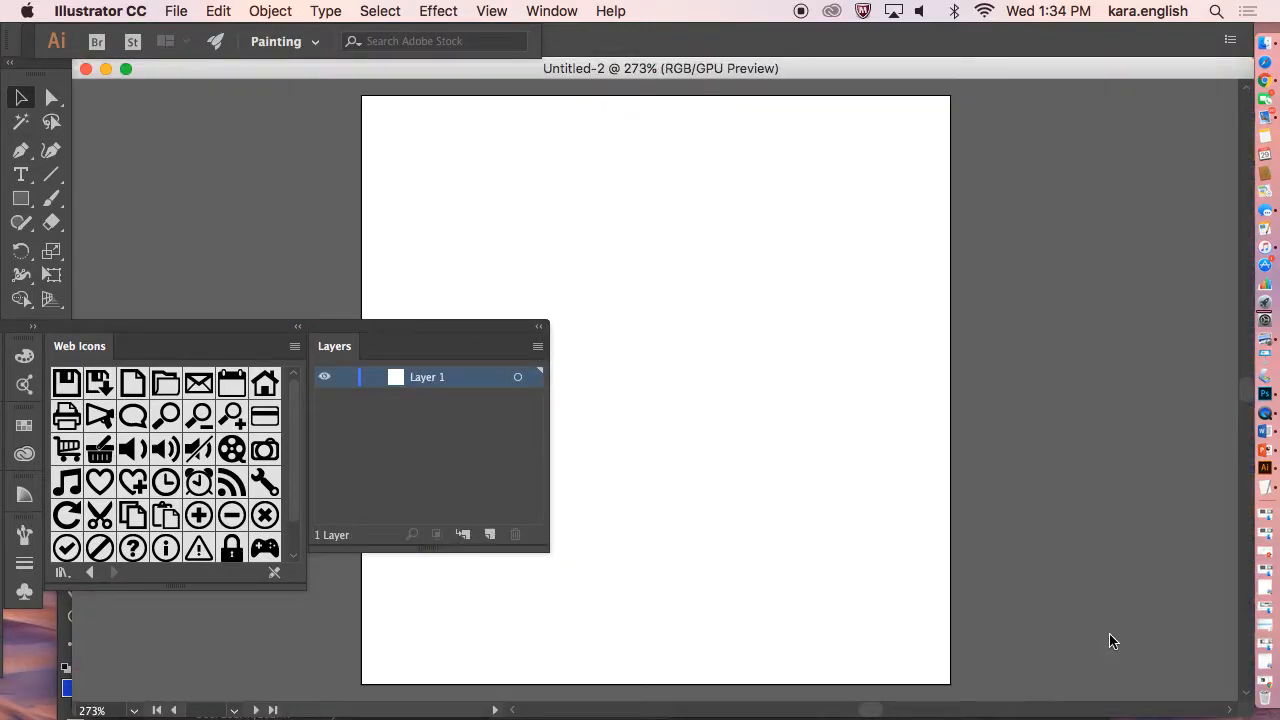
drag(458, 330, 837, 486)
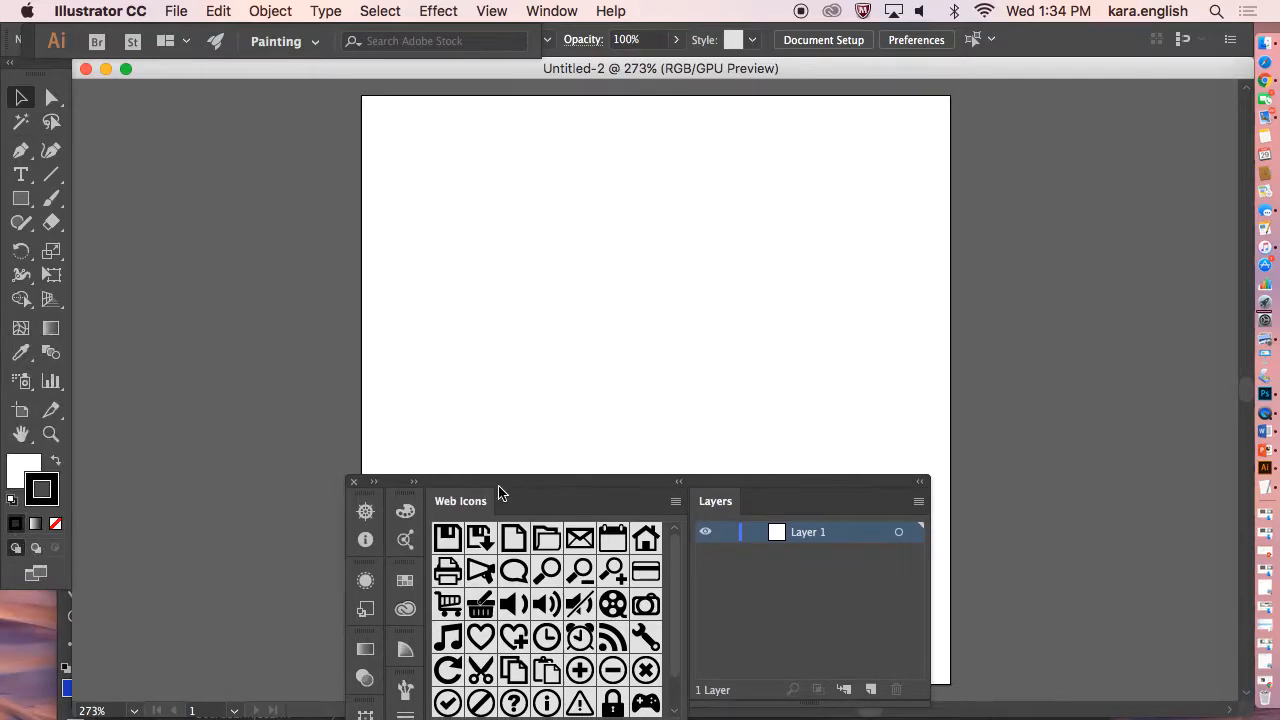
click(352, 484)
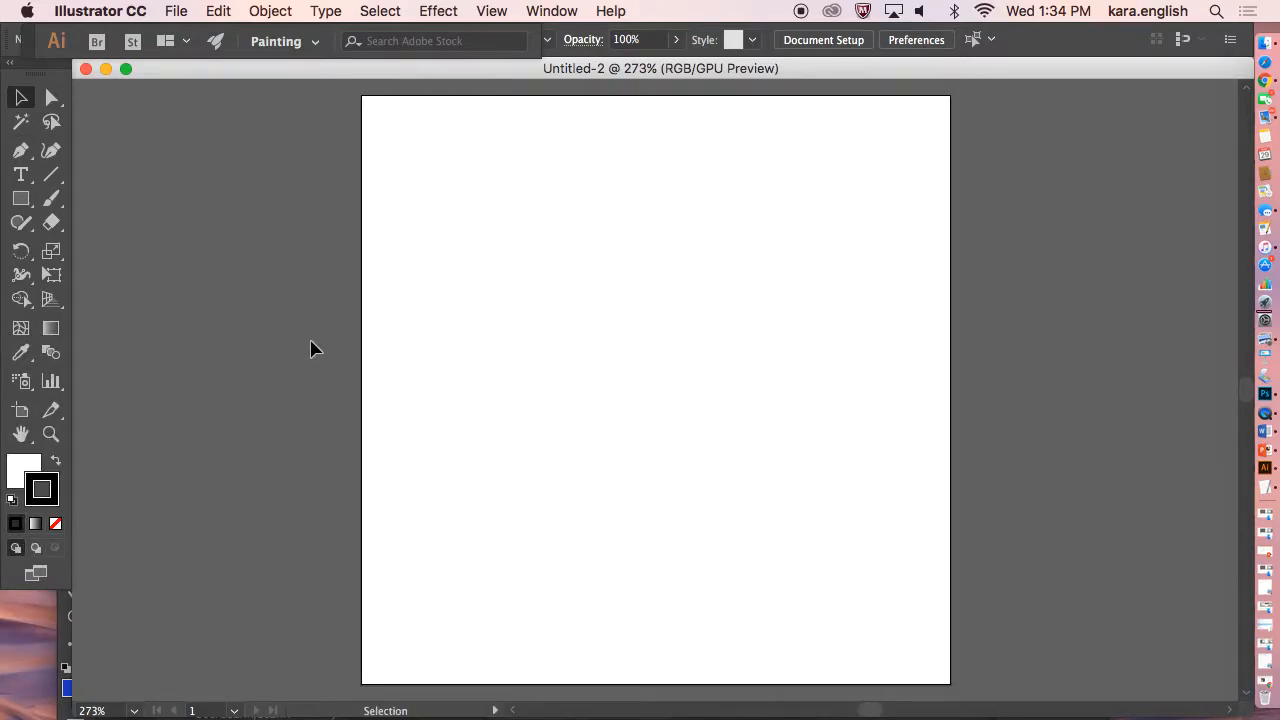
Place layer w.psd on the artboard and scale it up to fill the whole artboard.
click(180, 12)
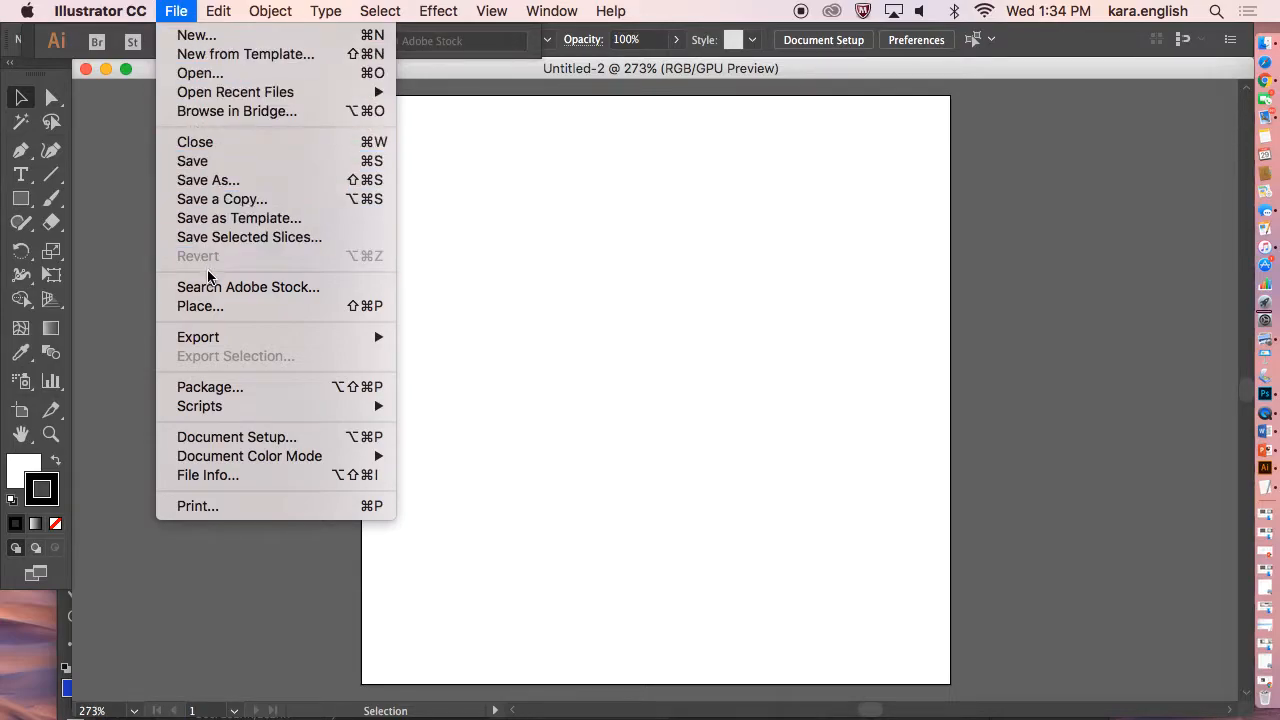
click(212, 307)
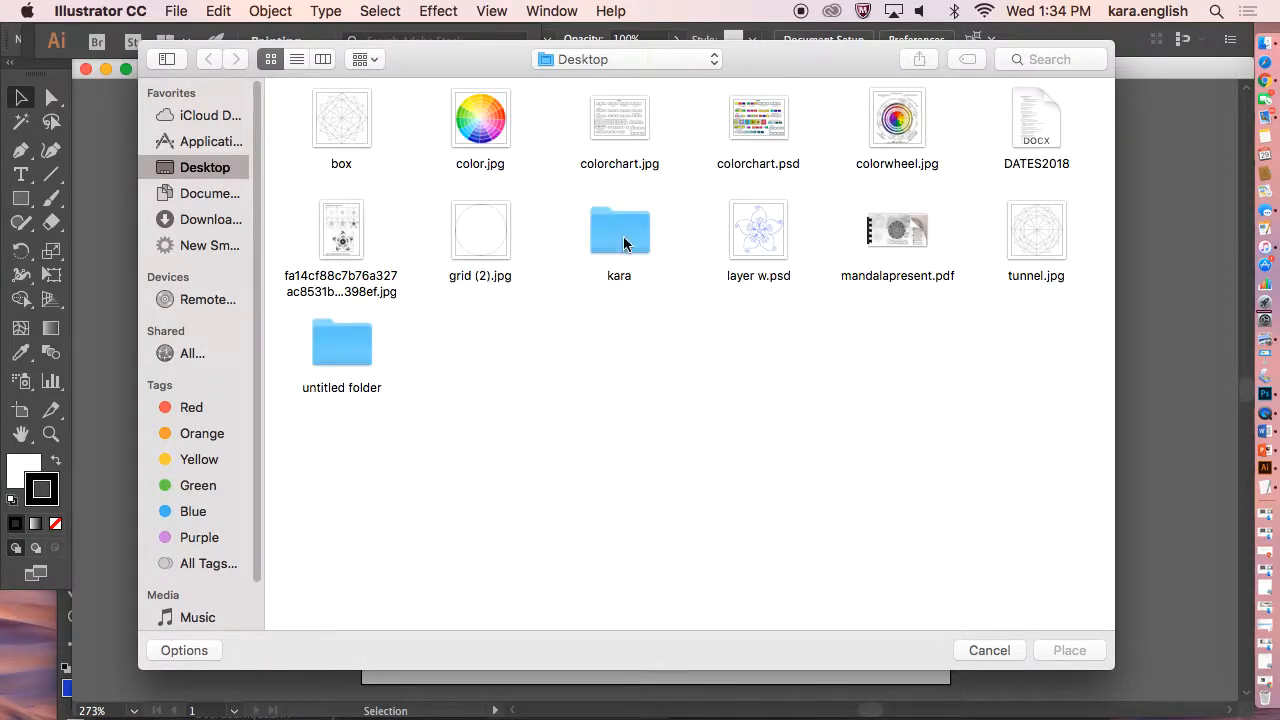
click(764, 233)
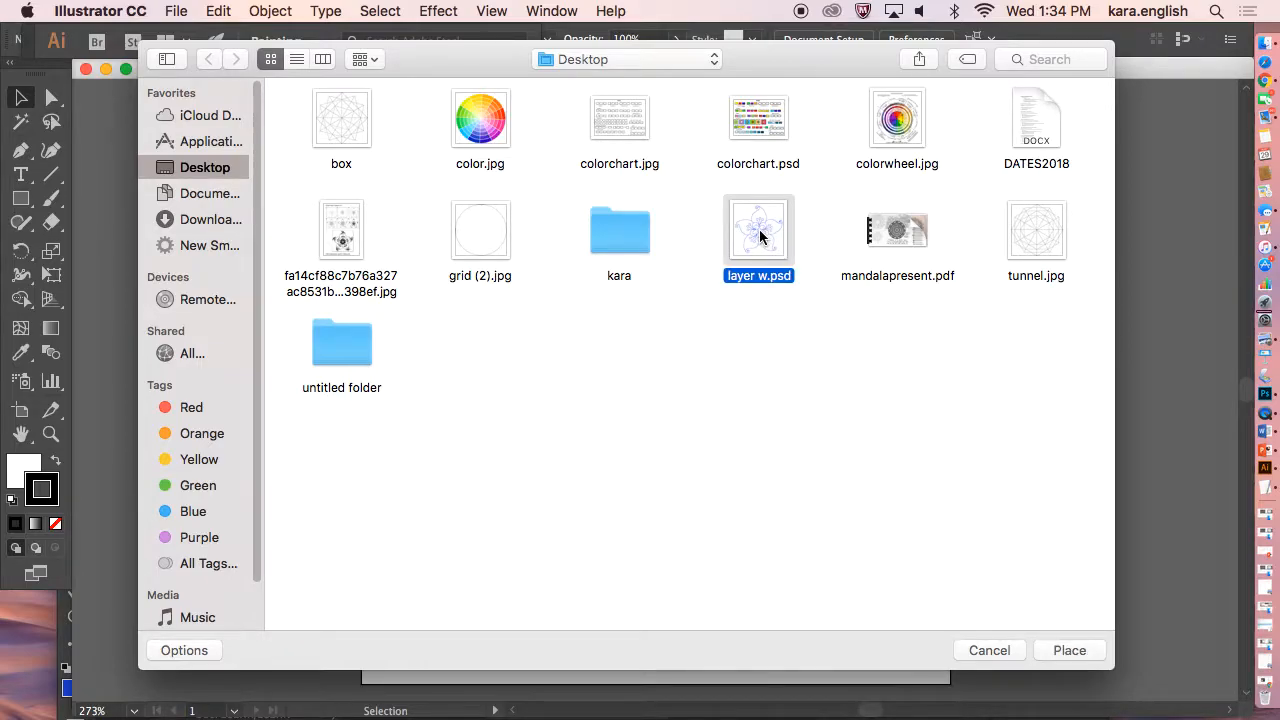
click(1076, 653)
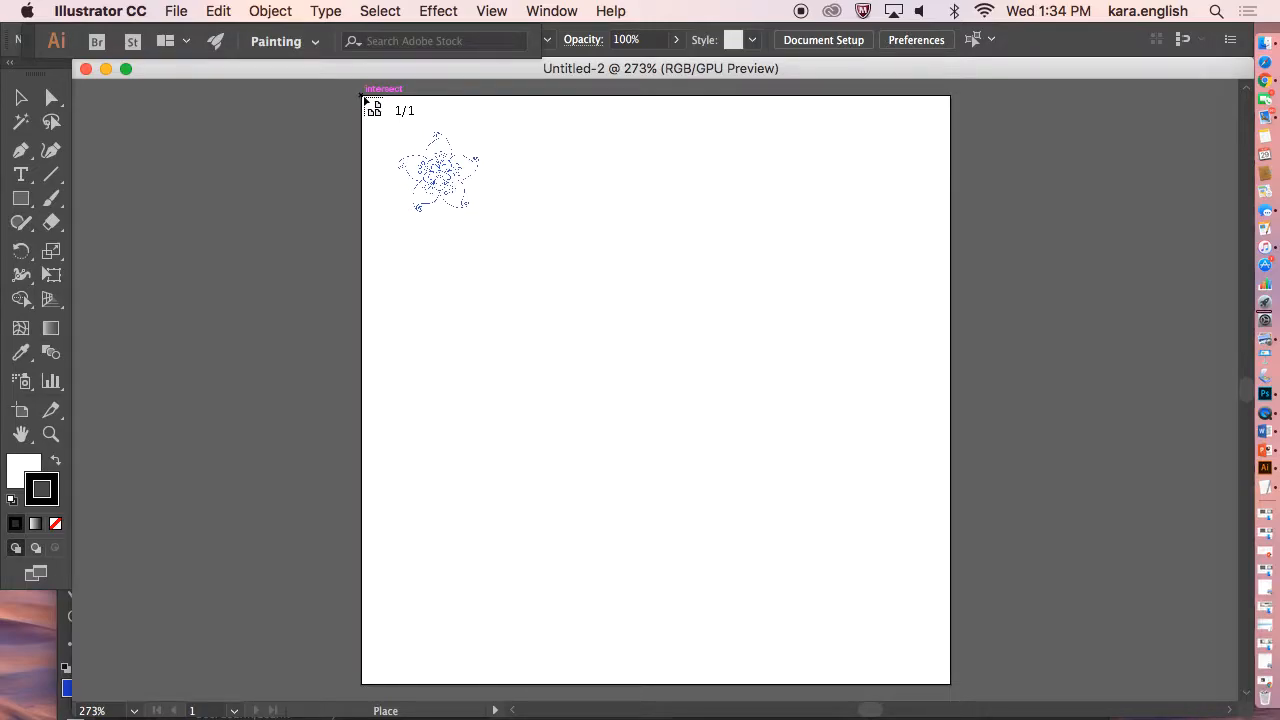
click(364, 100)
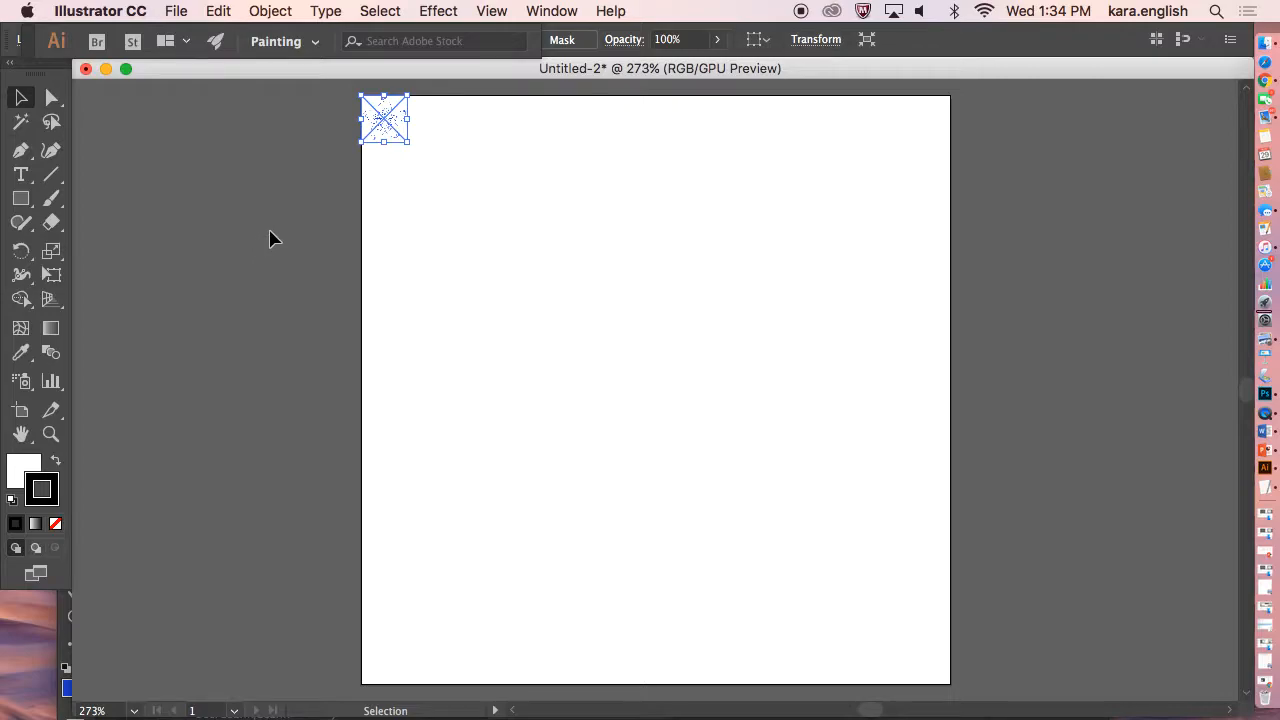
drag(407, 142, 948, 684)
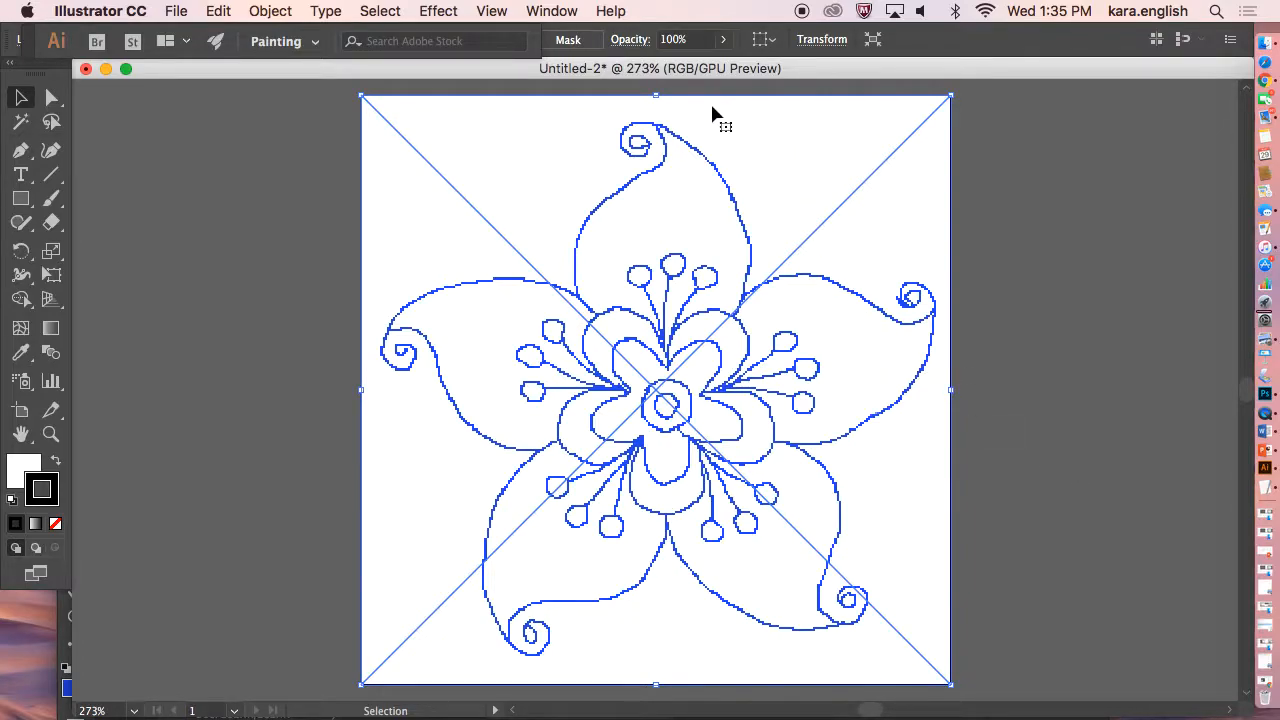
Open the Image Trace panel, move it beside the artboard, and trace the image with the Default preset.
click(563, 14)
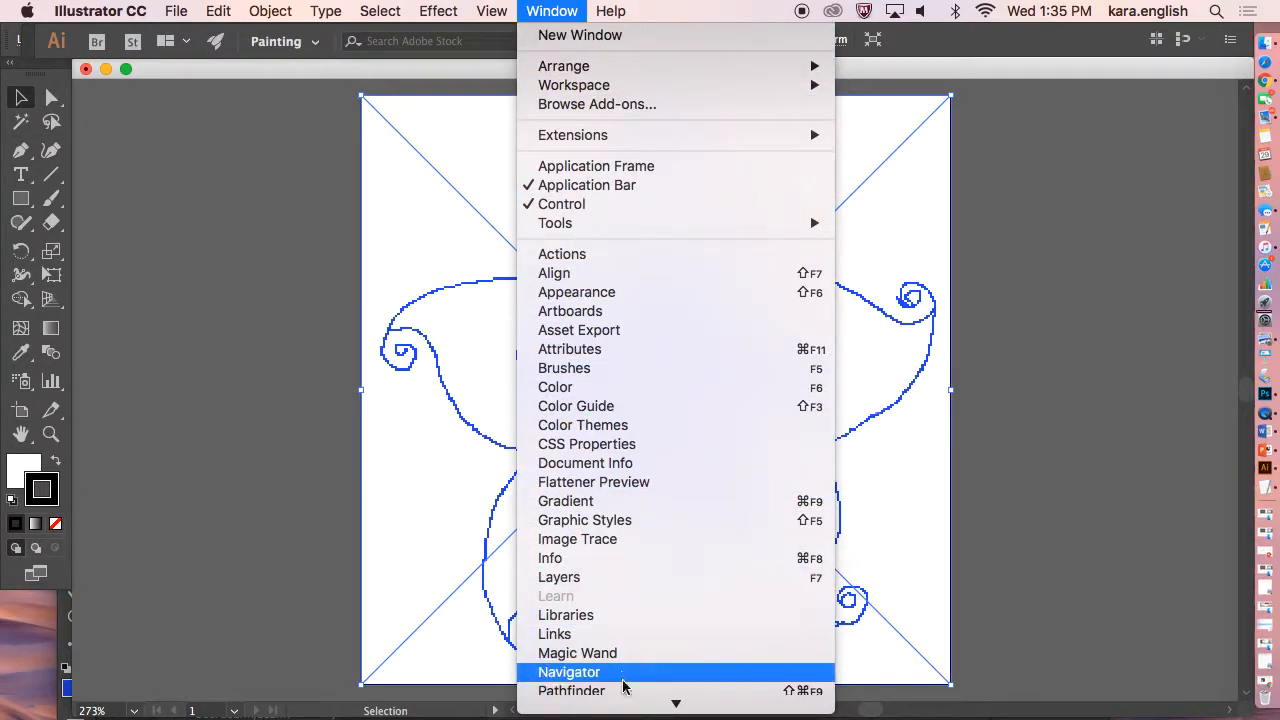
mouse_move(633, 717)
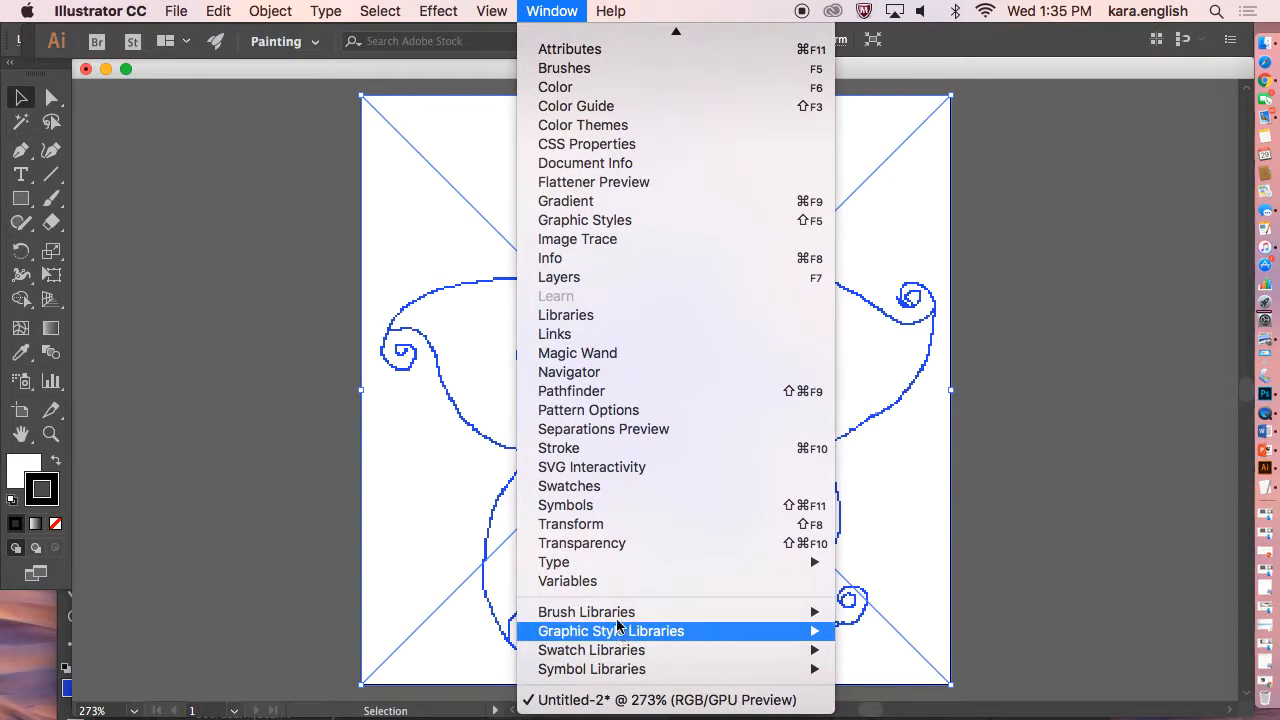
click(577, 245)
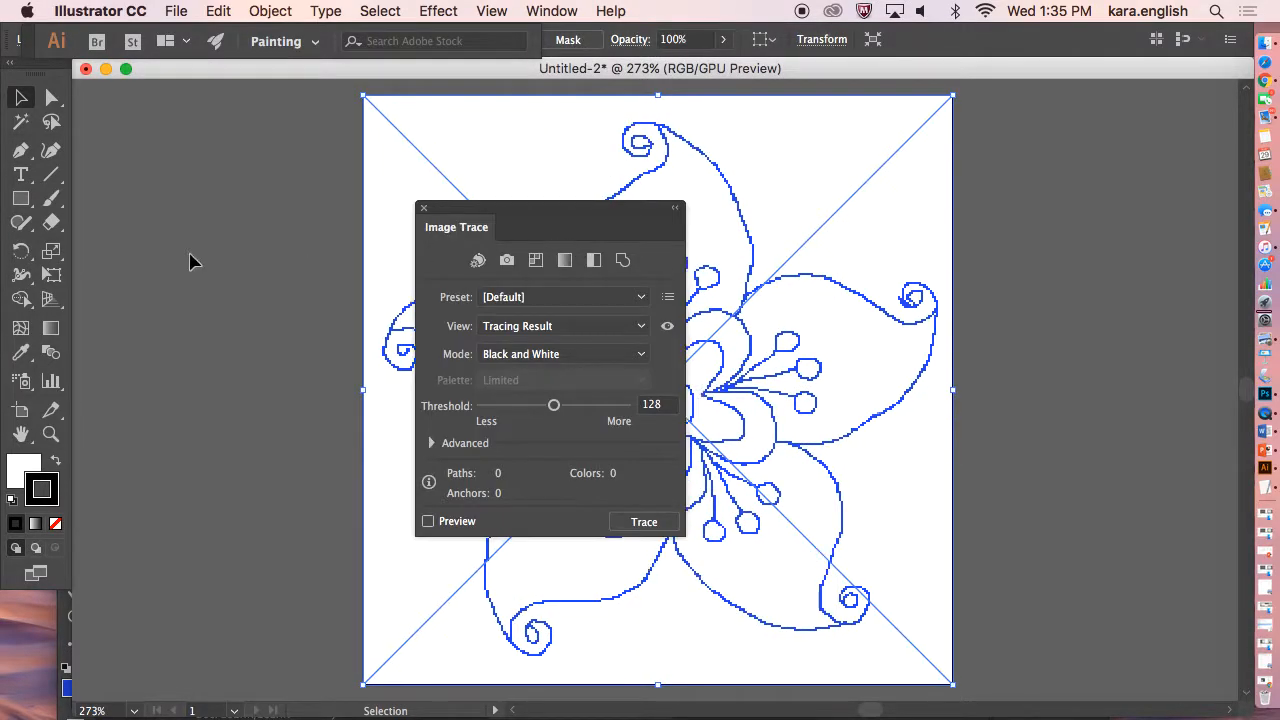
mouse_move(549, 209)
mouse_down()
mouse_move(403, 197)
mouse_move(240, 126)
mouse_up()
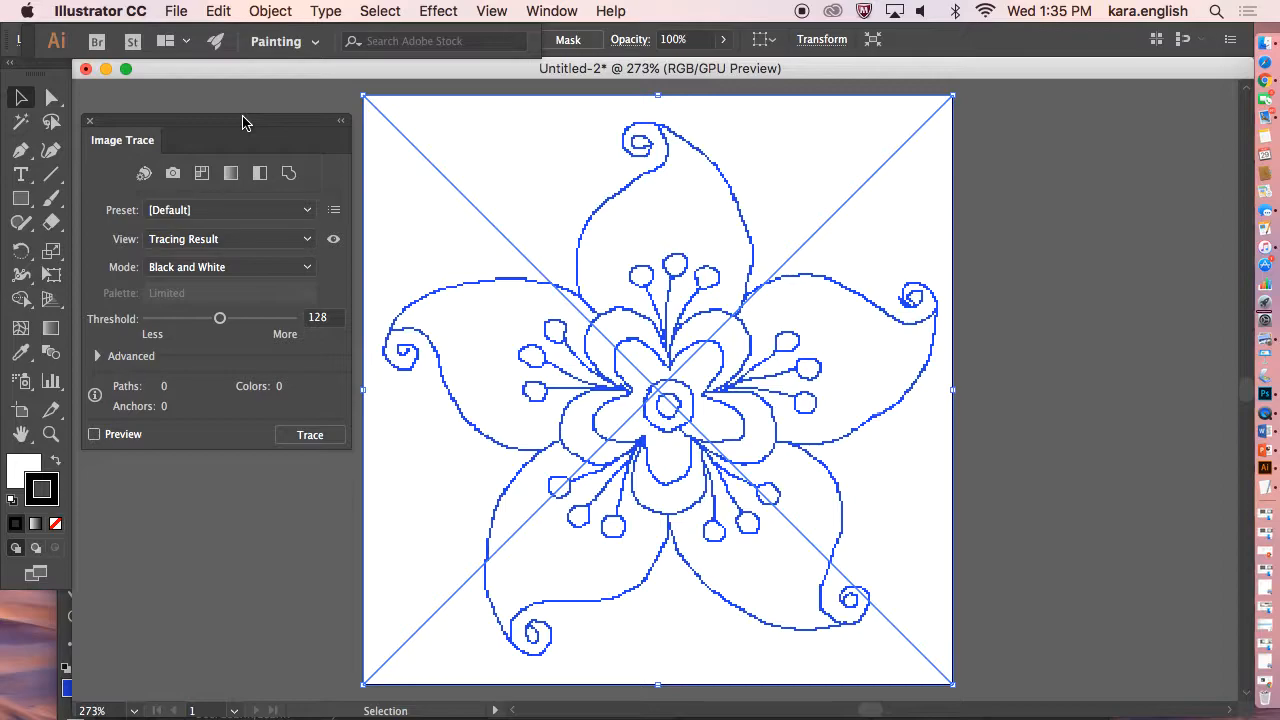
click(310, 438)
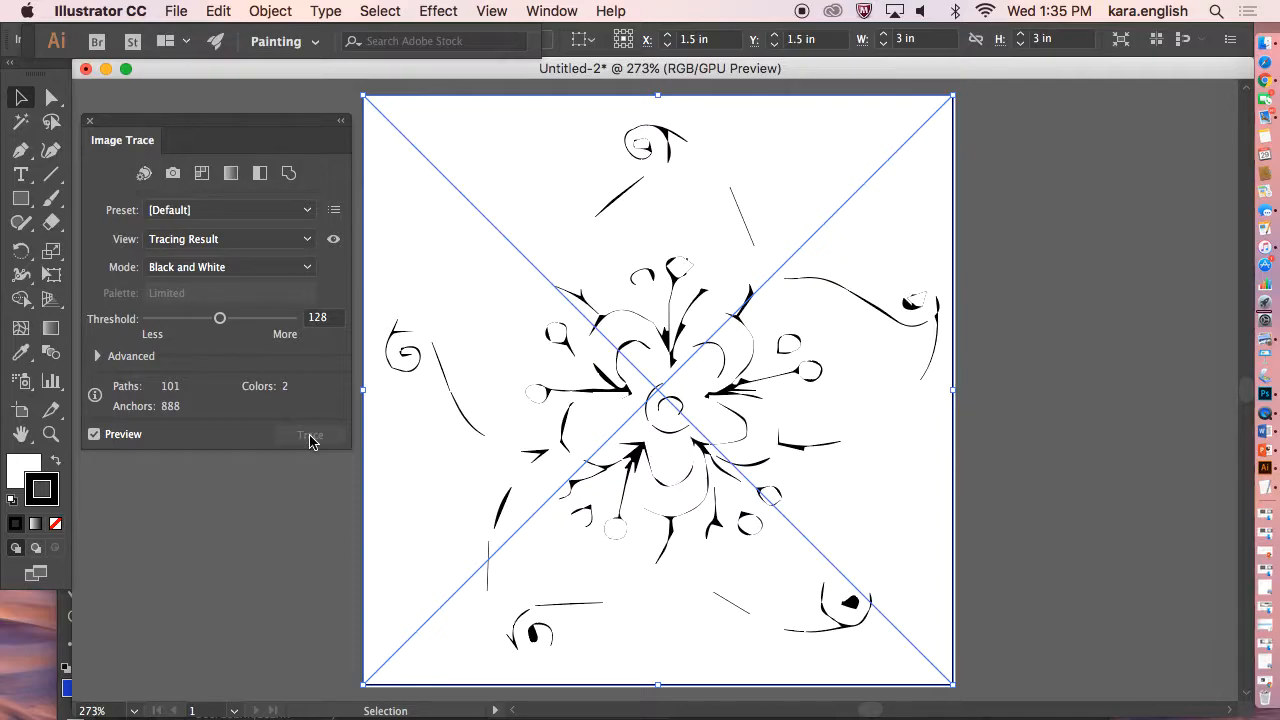
Raise the trace threshold to 242, then switch the tracing mode to Grayscale.
drag(224, 323, 286, 321)
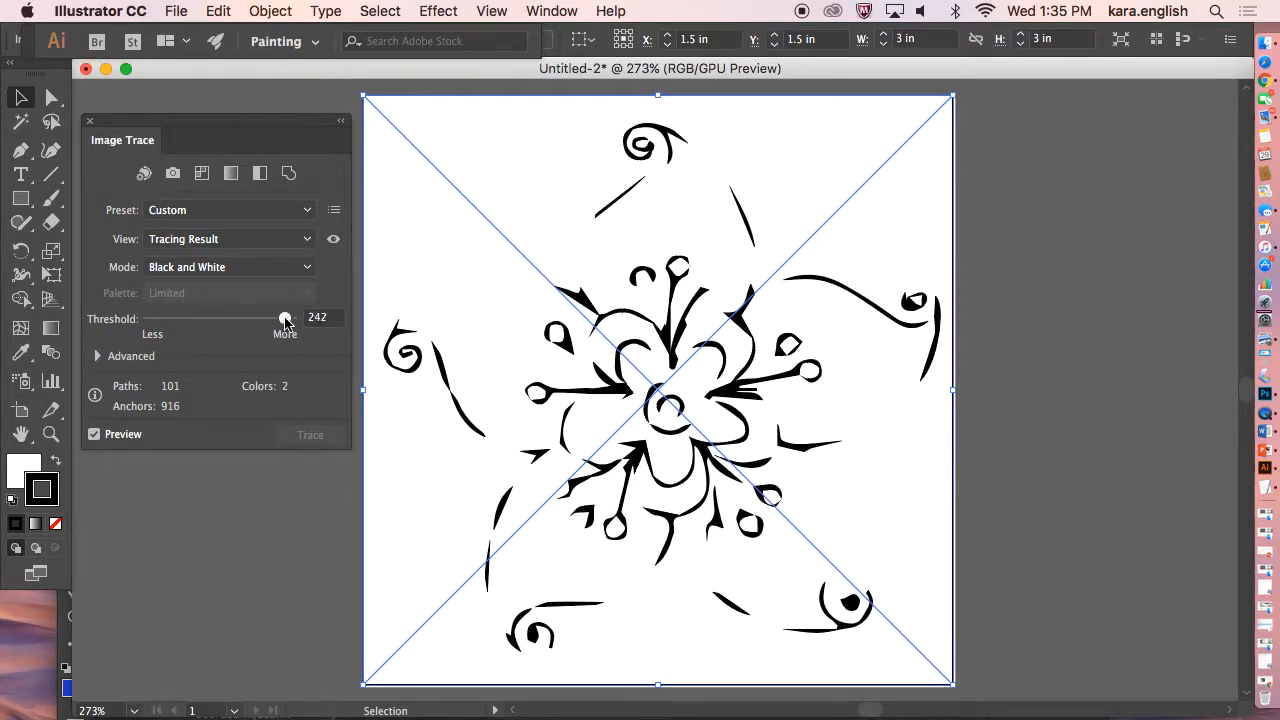
click(303, 269)
click(303, 270)
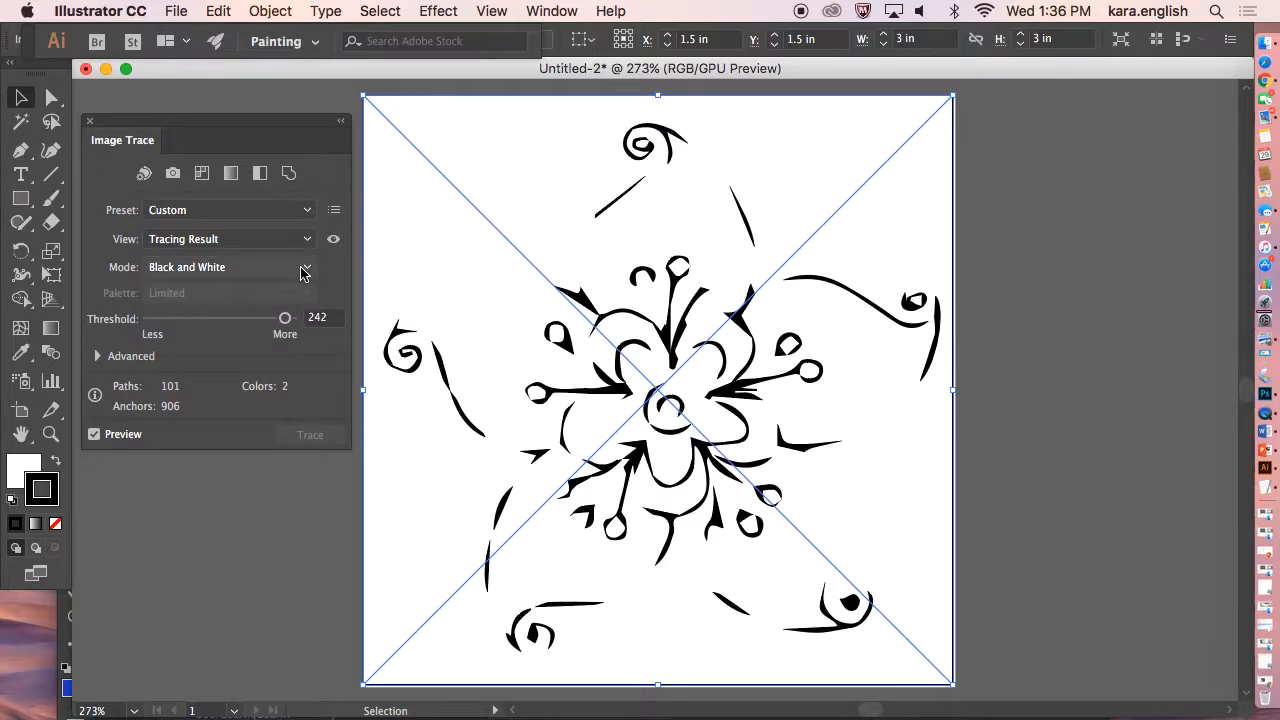
click(303, 269)
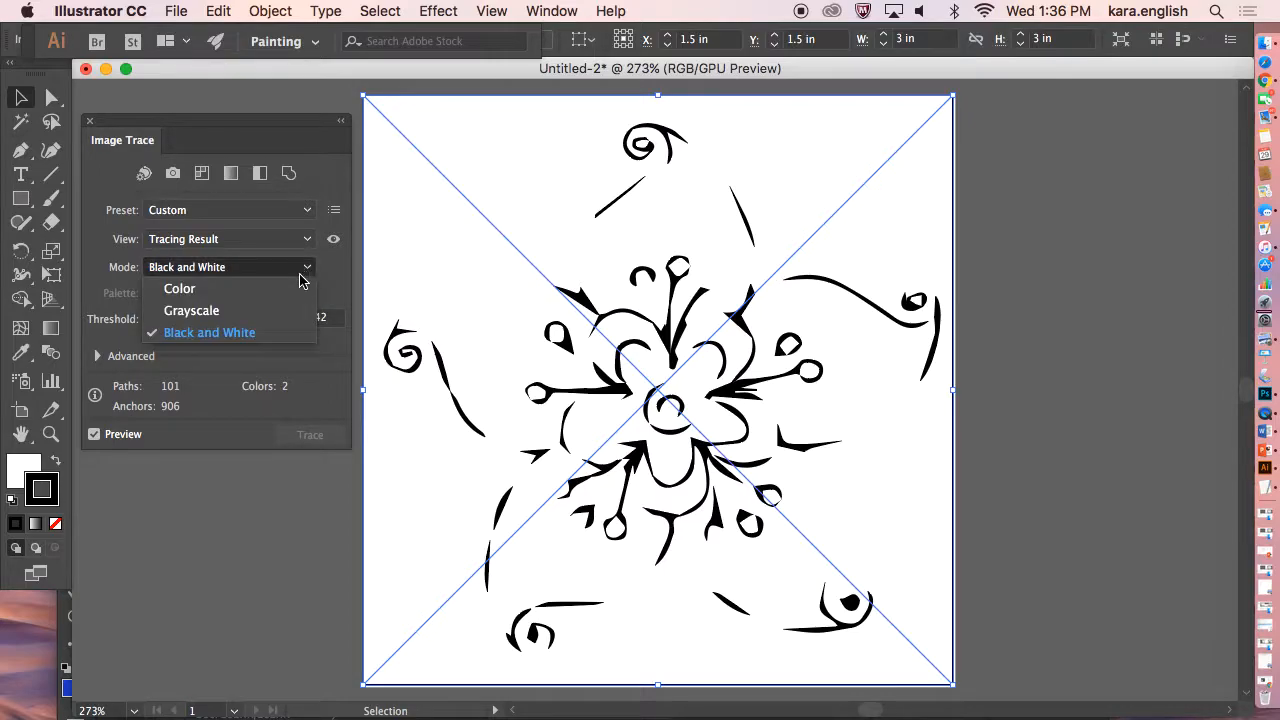
click(277, 311)
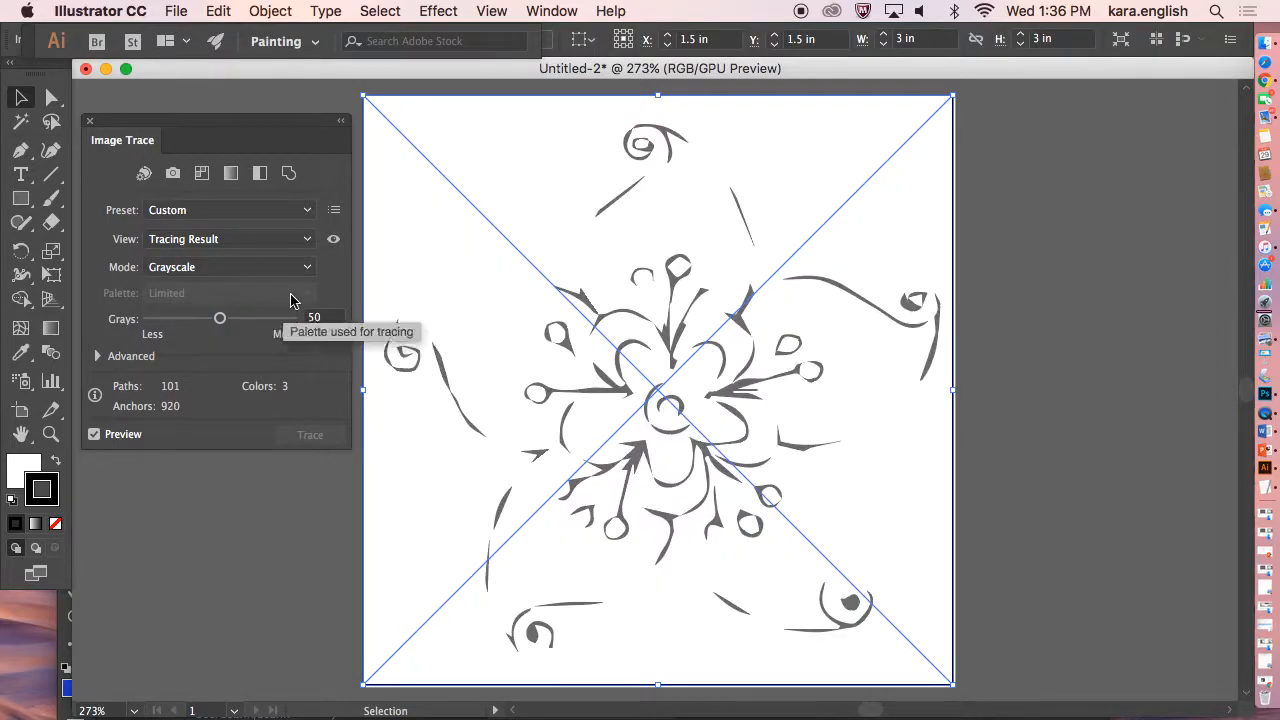
Set the trace view to Tracing Result with Outlines.
click(305, 268)
click(310, 245)
click(308, 241)
click(281, 285)
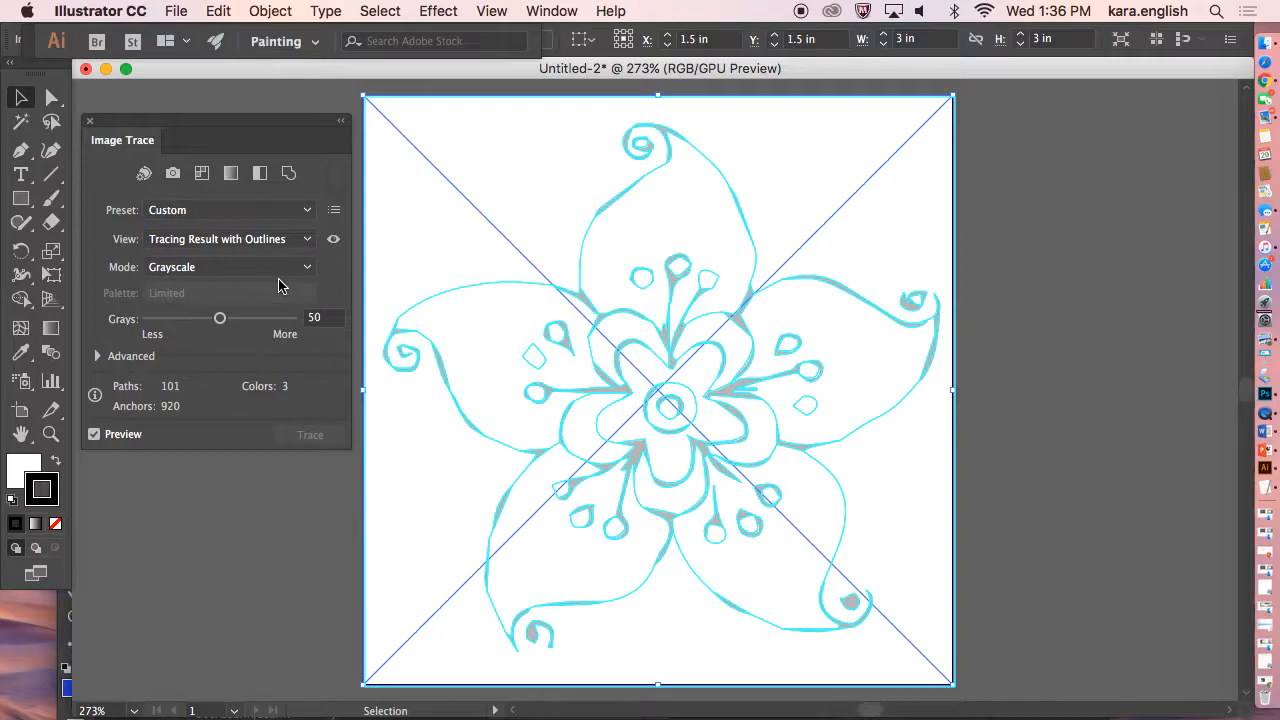
Switch the tracing mode to Black and White.
click(292, 267)
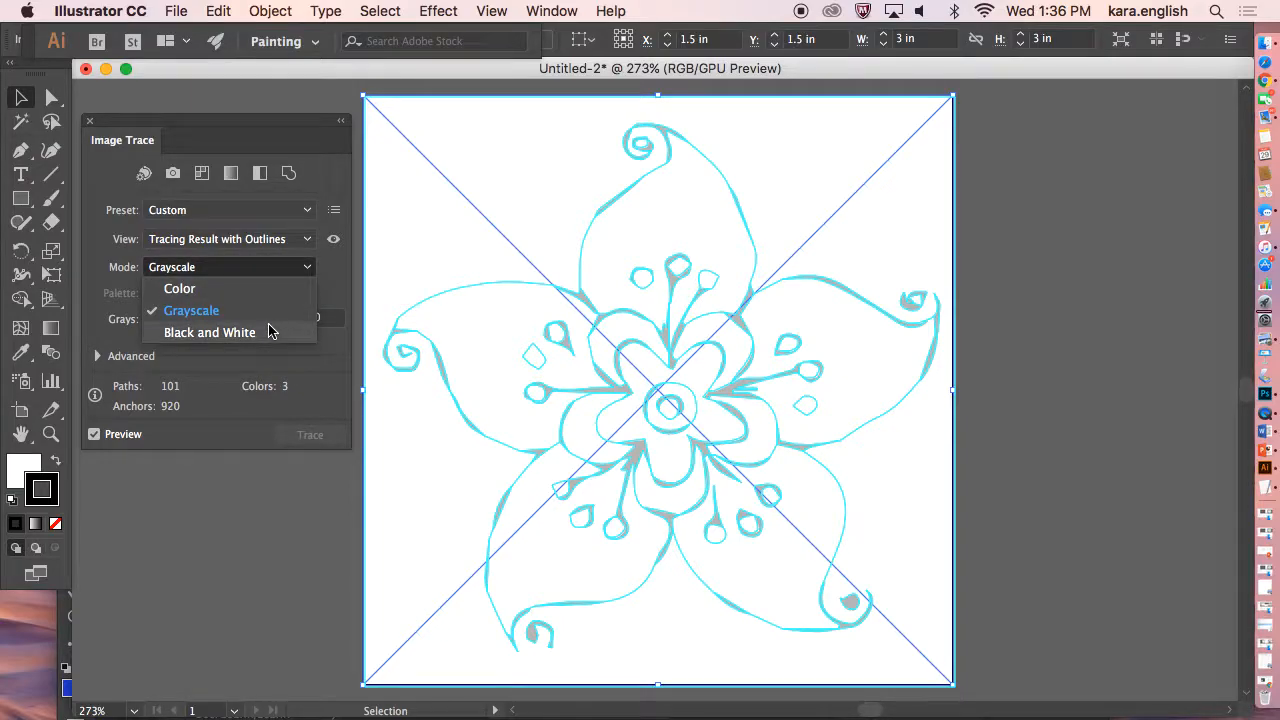
click(209, 332)
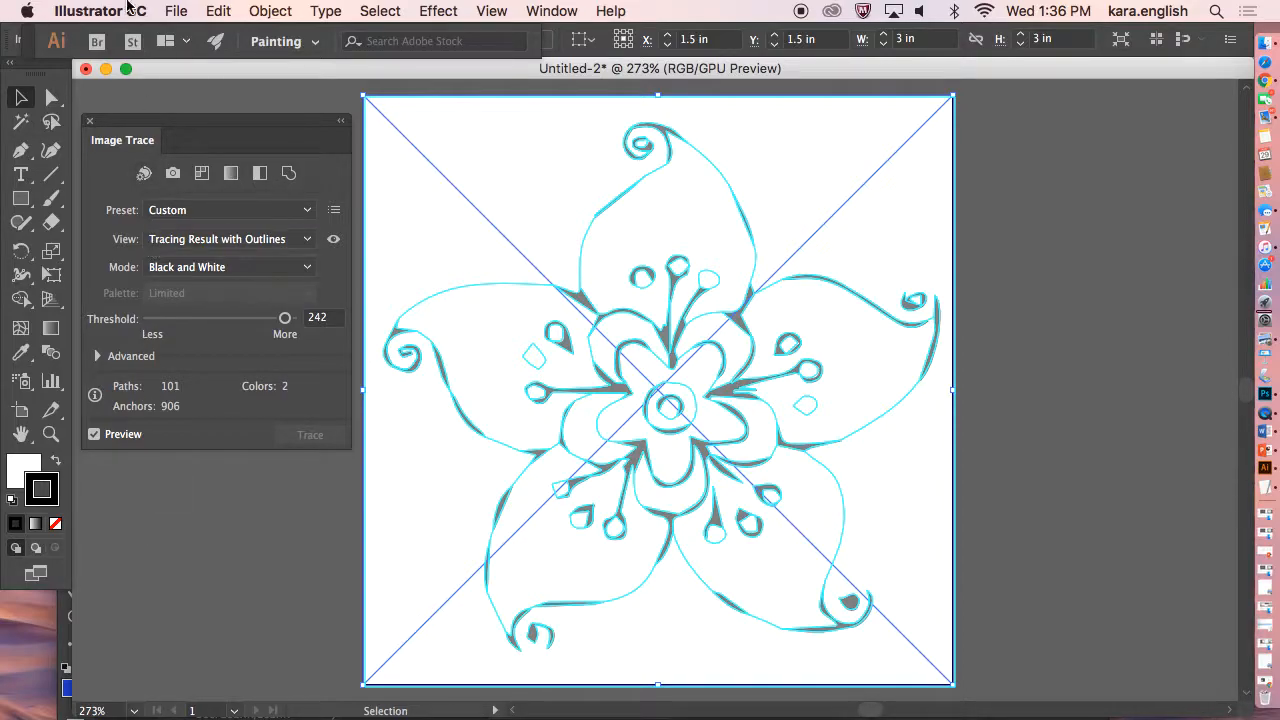
Export the traced artwork as trace.png to the Desktop at High (300 ppi) resolution.
click(178, 12)
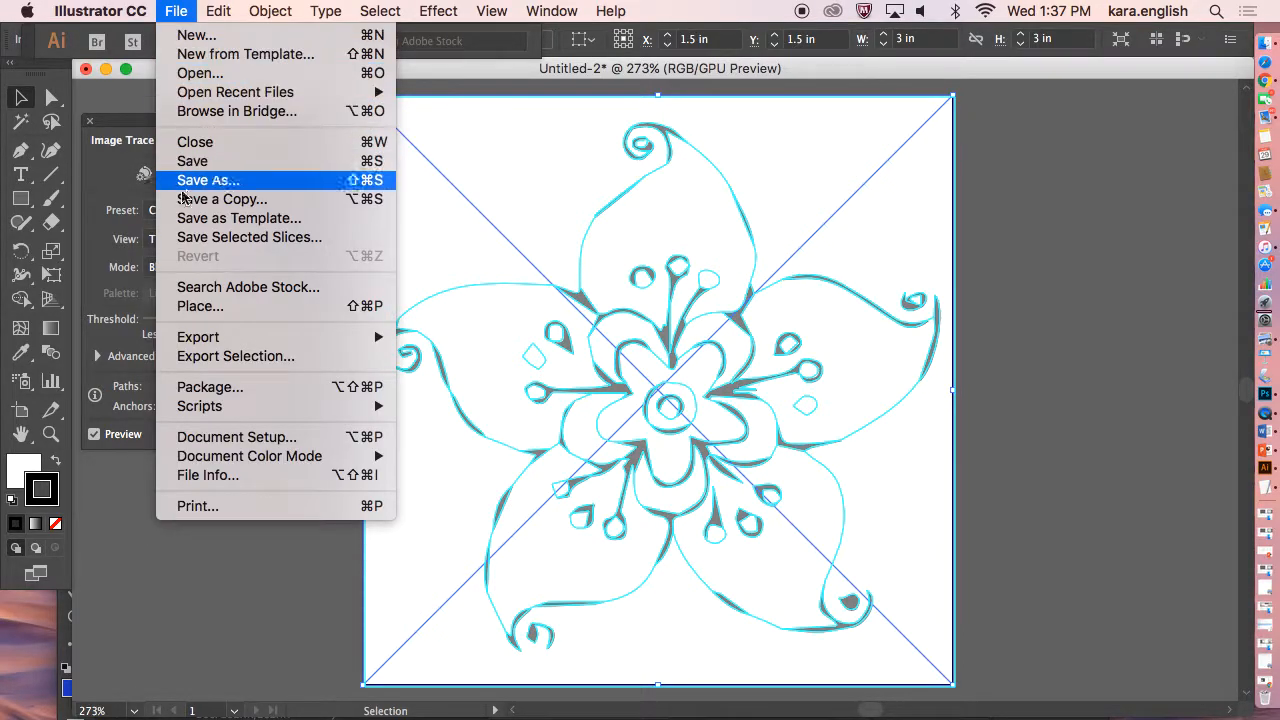
mouse_move(200, 342)
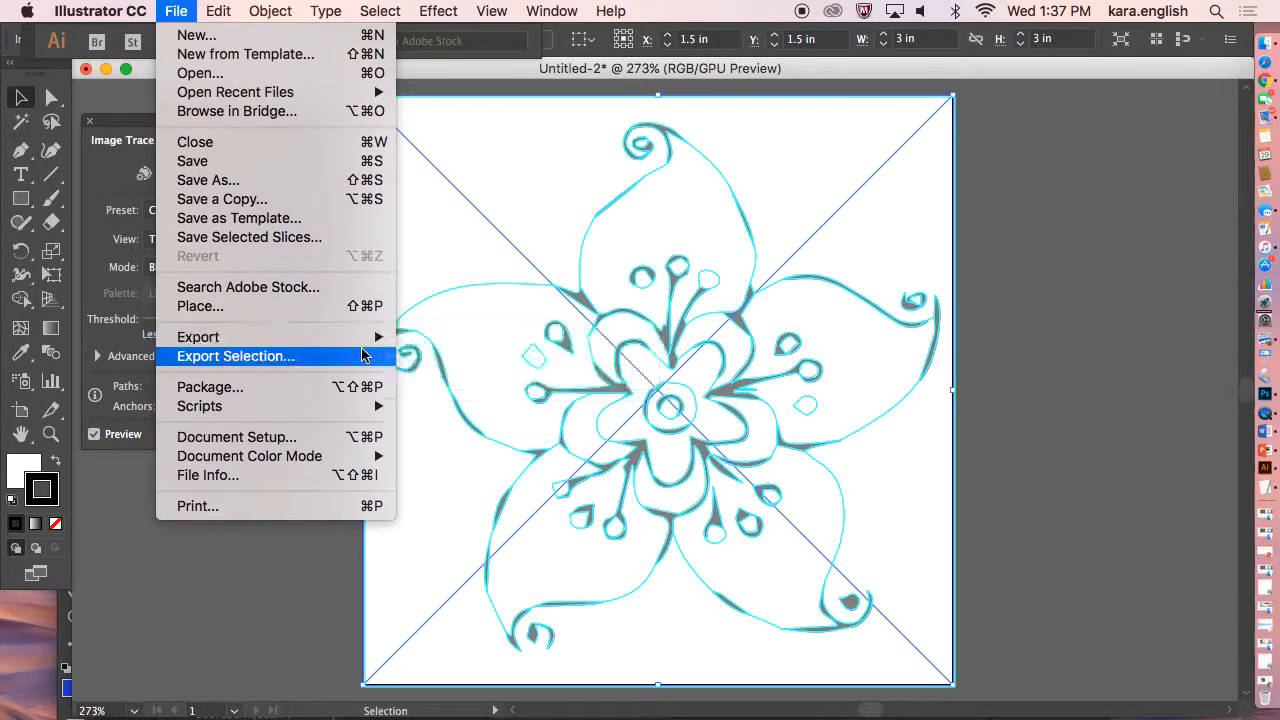
click(440, 356)
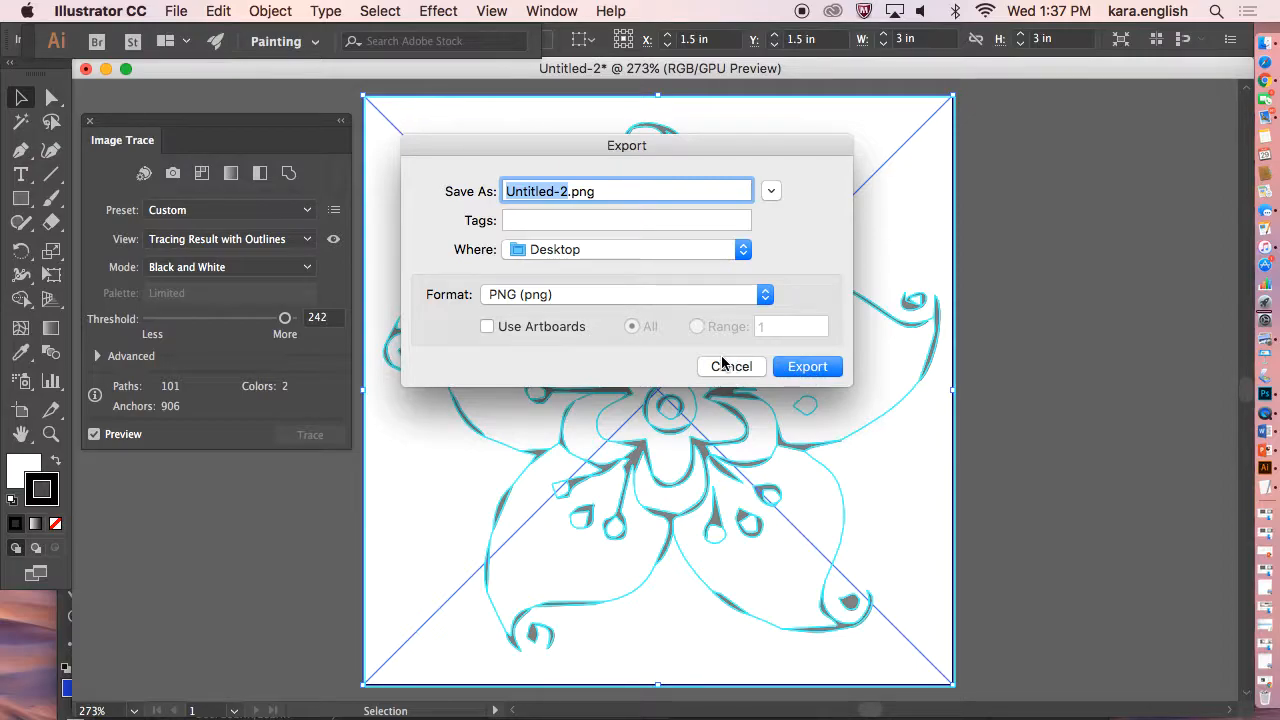
text(trace)
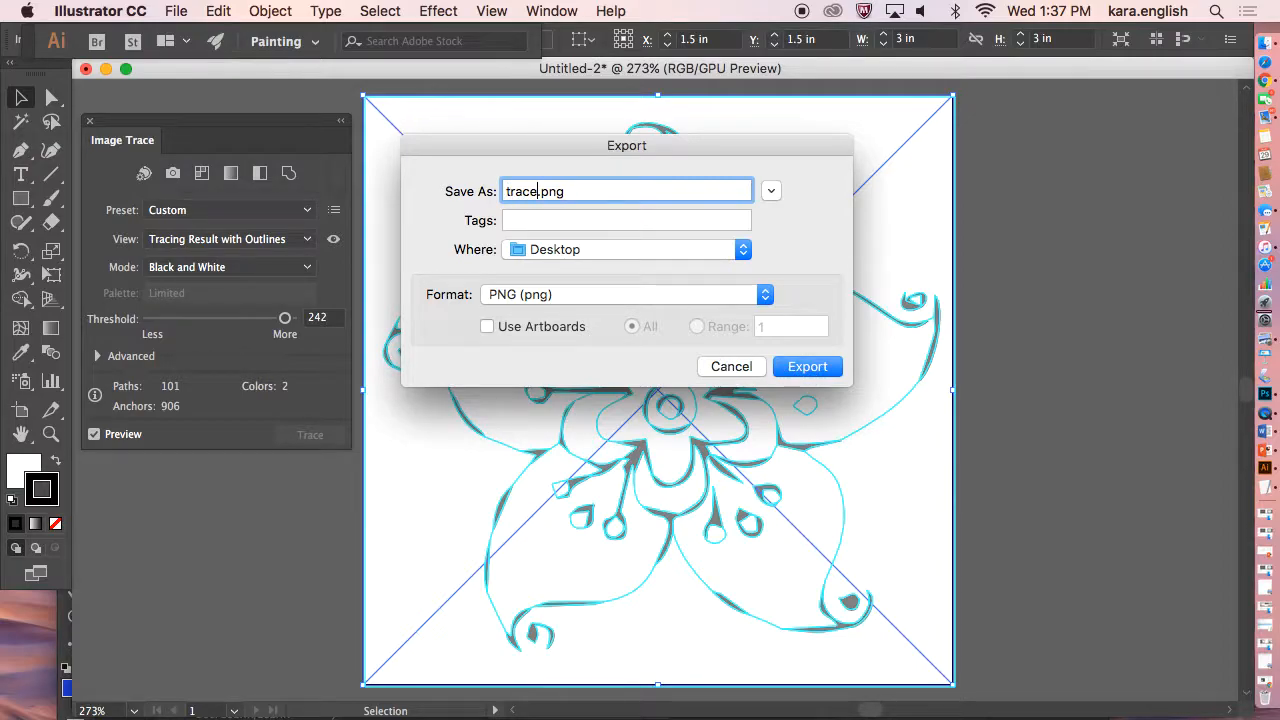
click(836, 368)
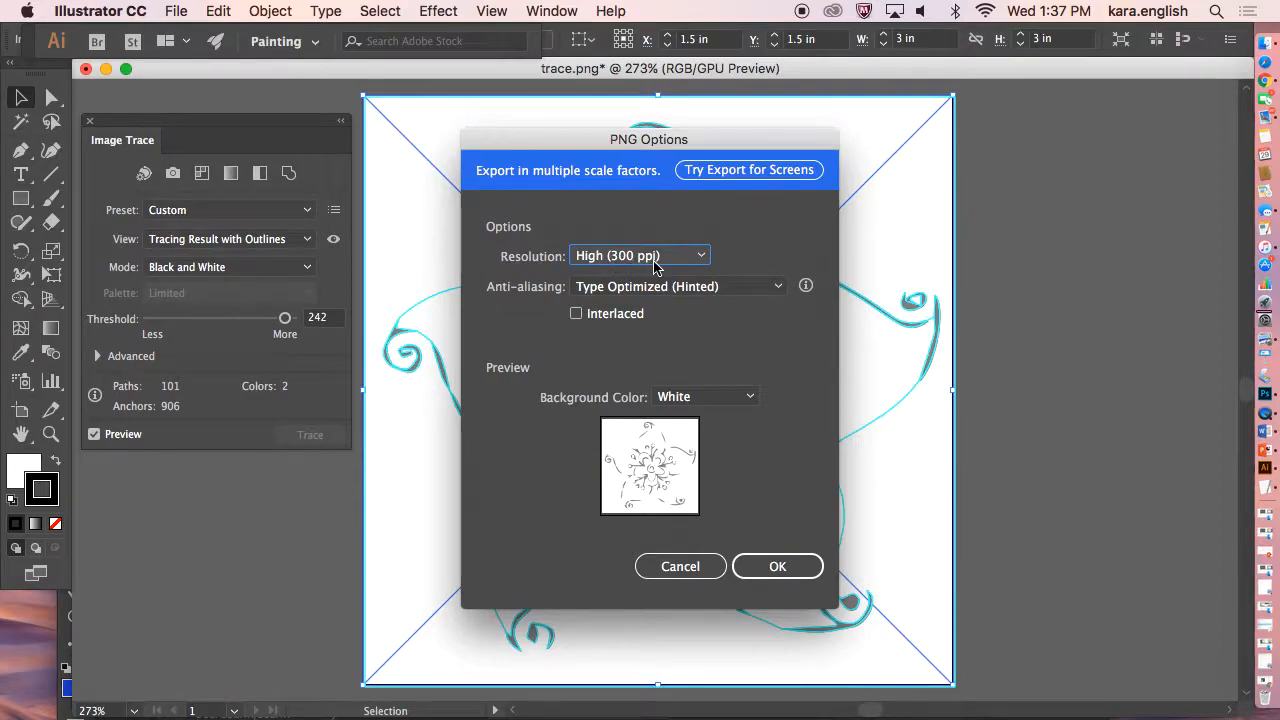
click(779, 565)
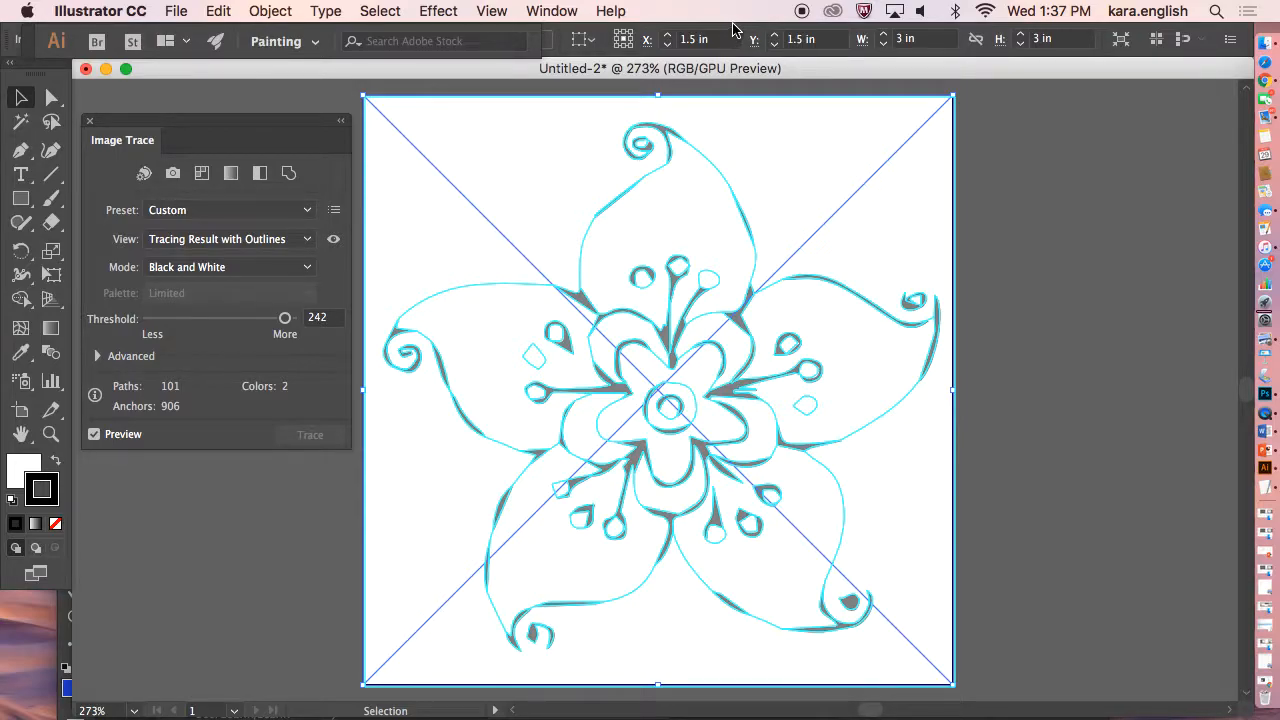
Switch to Photoshop and open trace.png from the Desktop.
click(1268, 395)
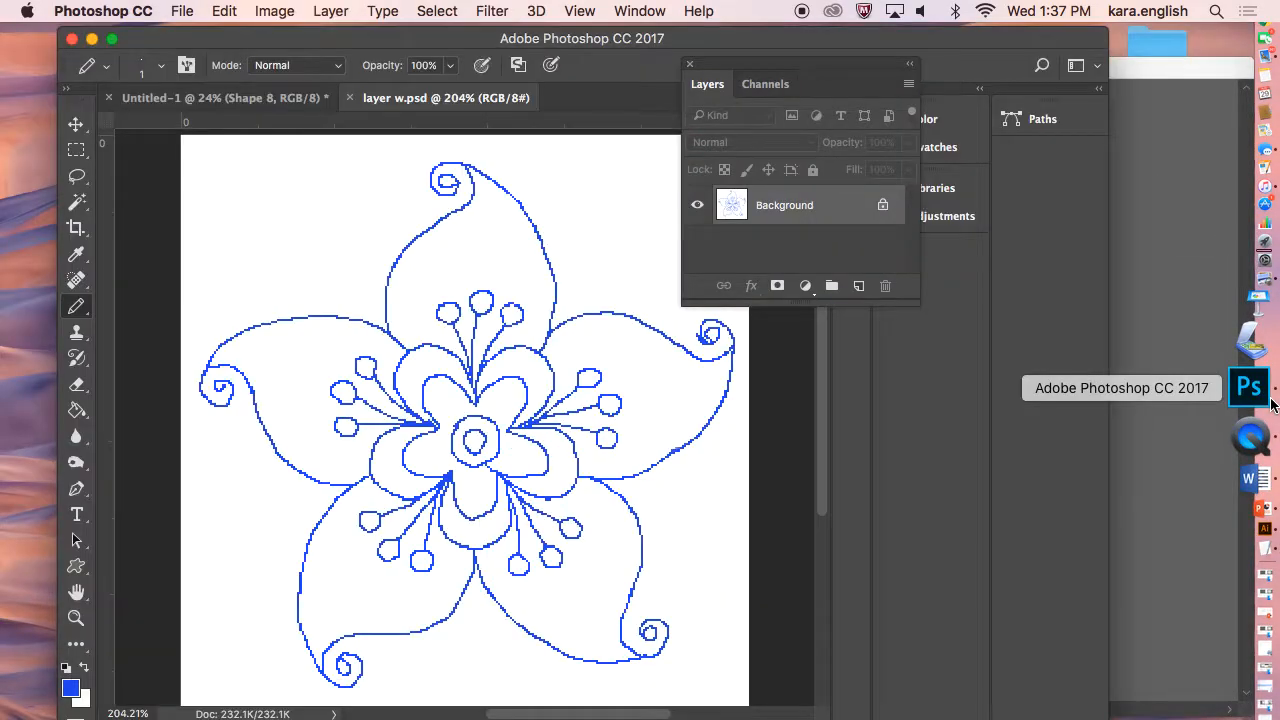
click(183, 12)
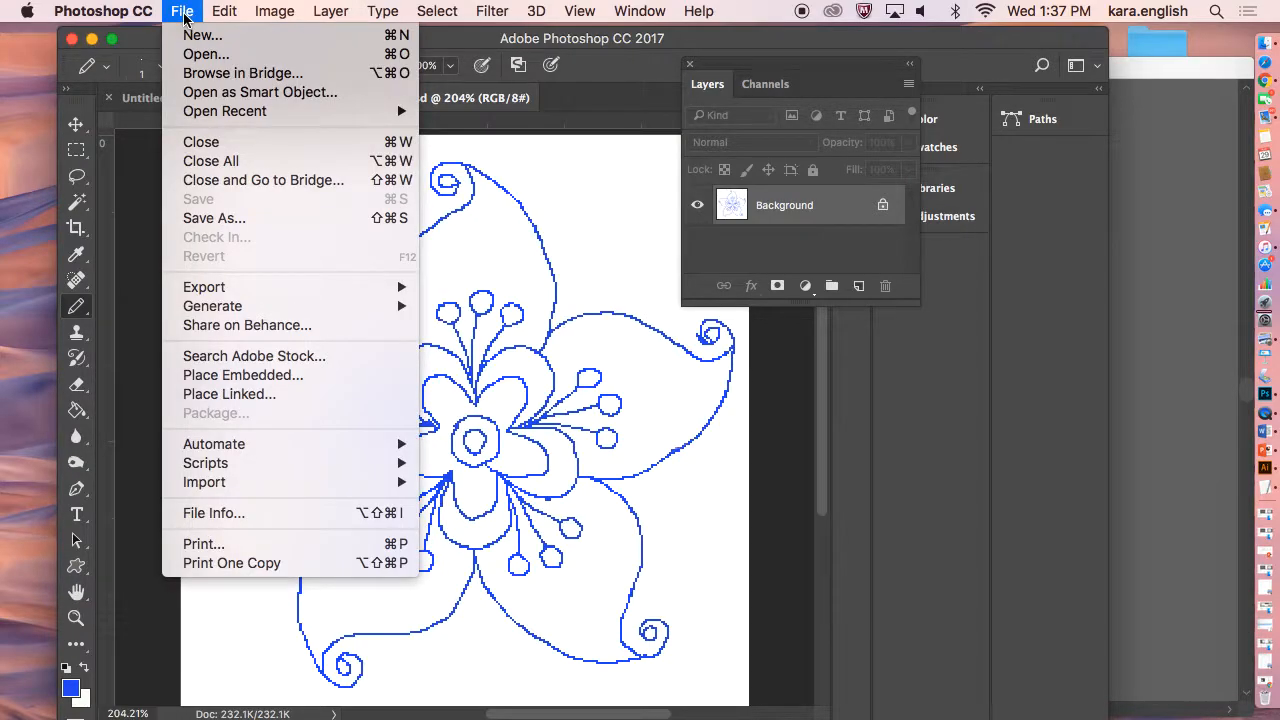
click(188, 54)
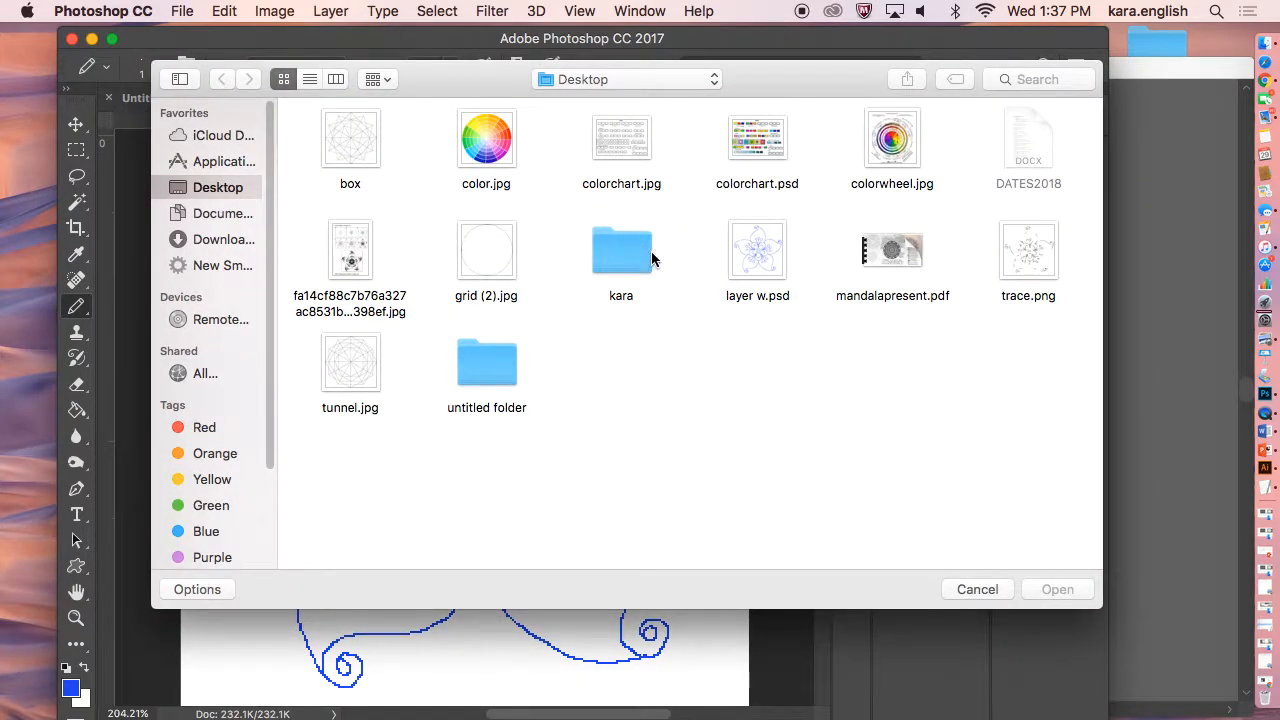
click(1012, 255)
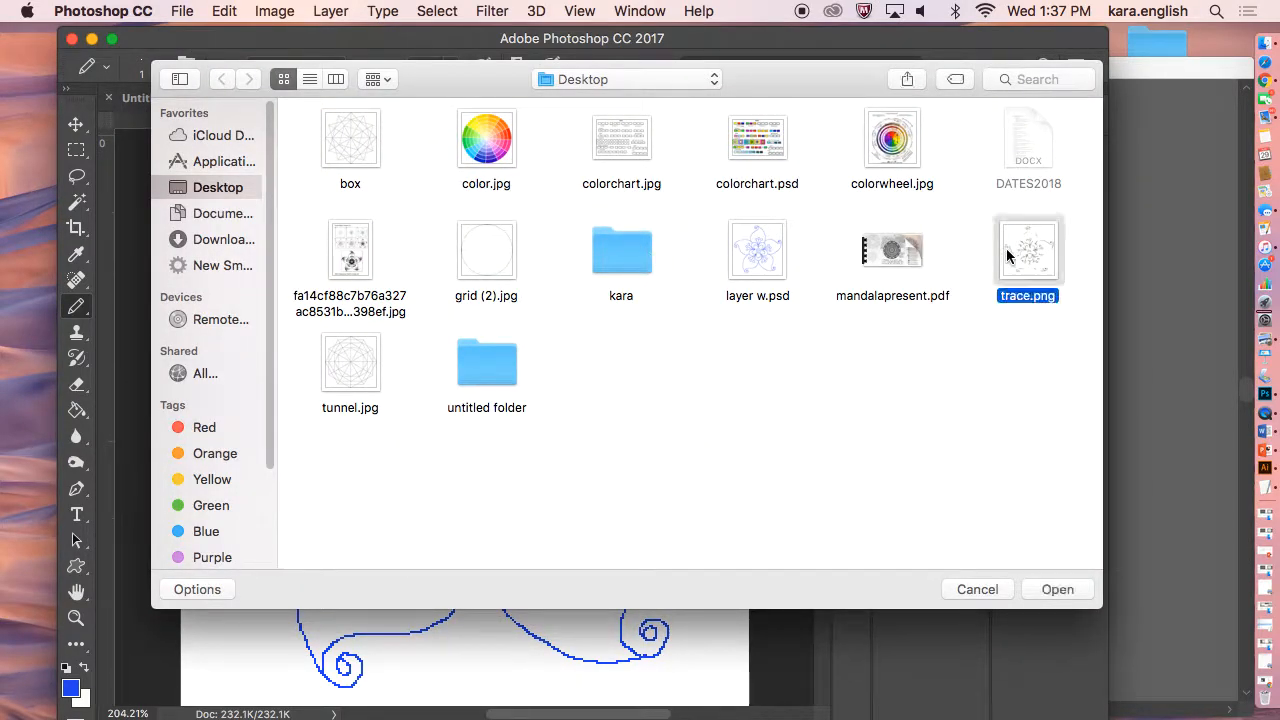
click(1046, 590)
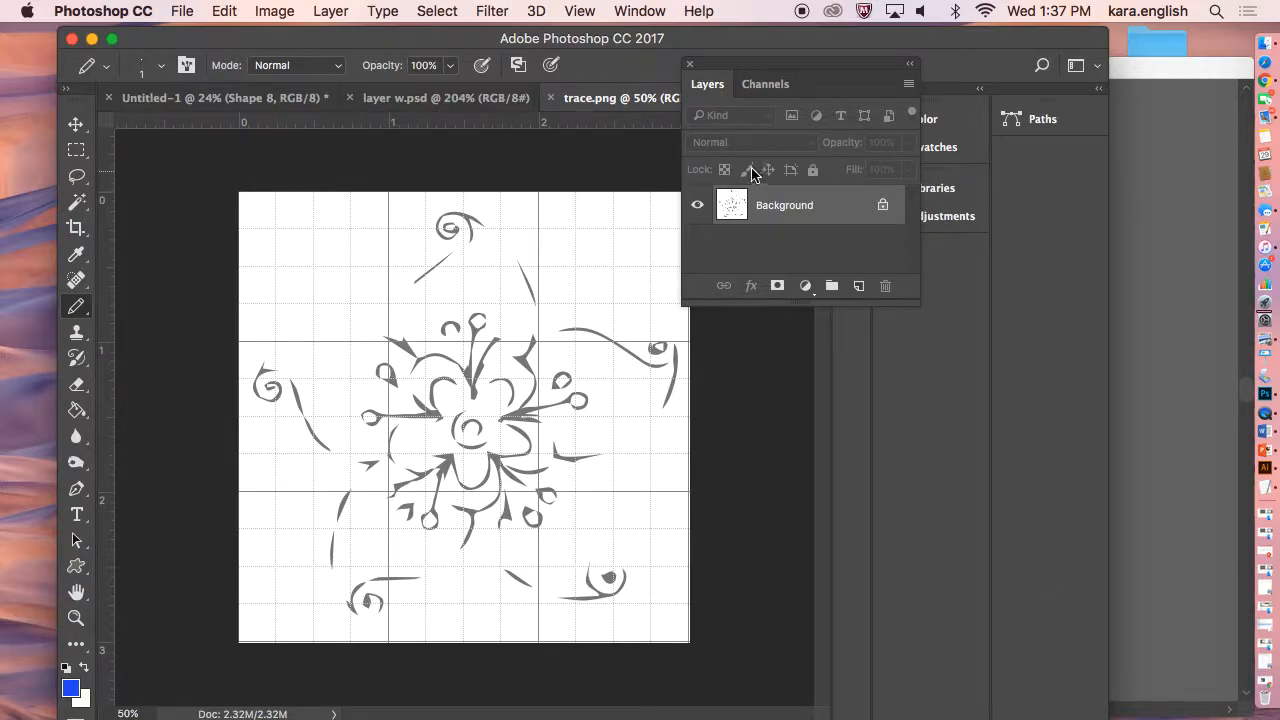
Move the Layers panel aside and return to the layer w.psd document.
drag(792, 72, 914, 63)
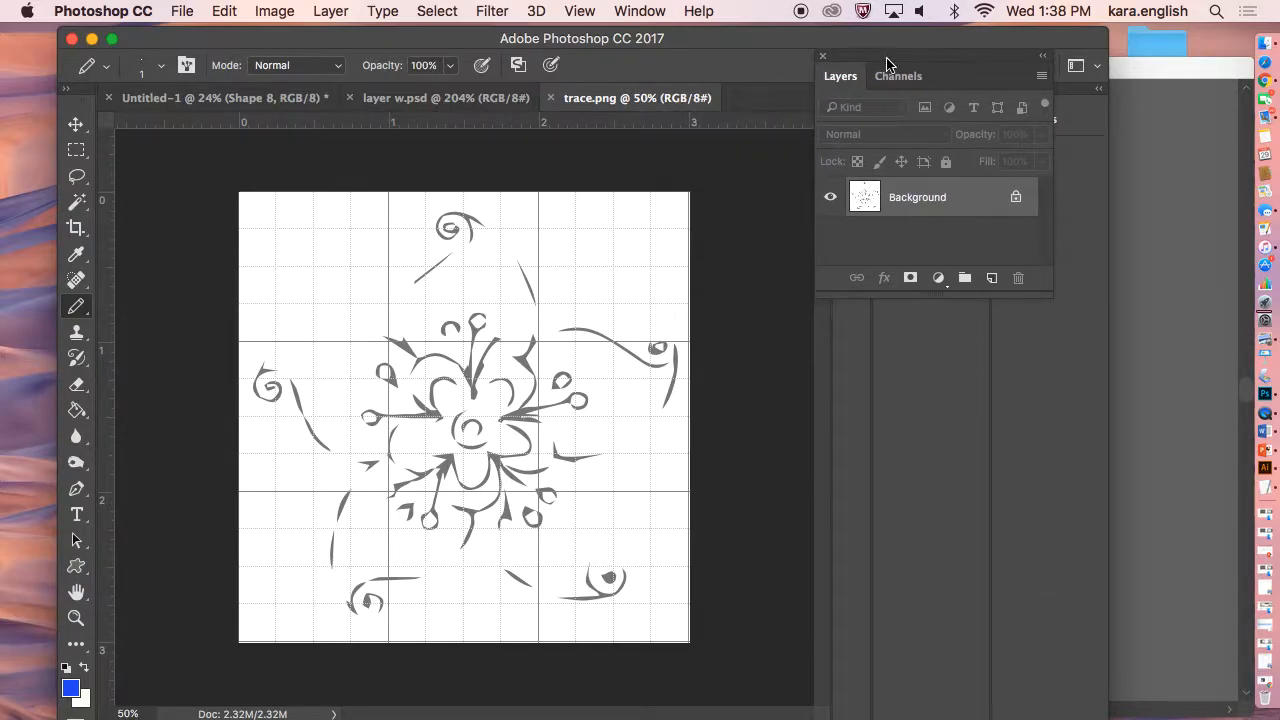
click(488, 98)
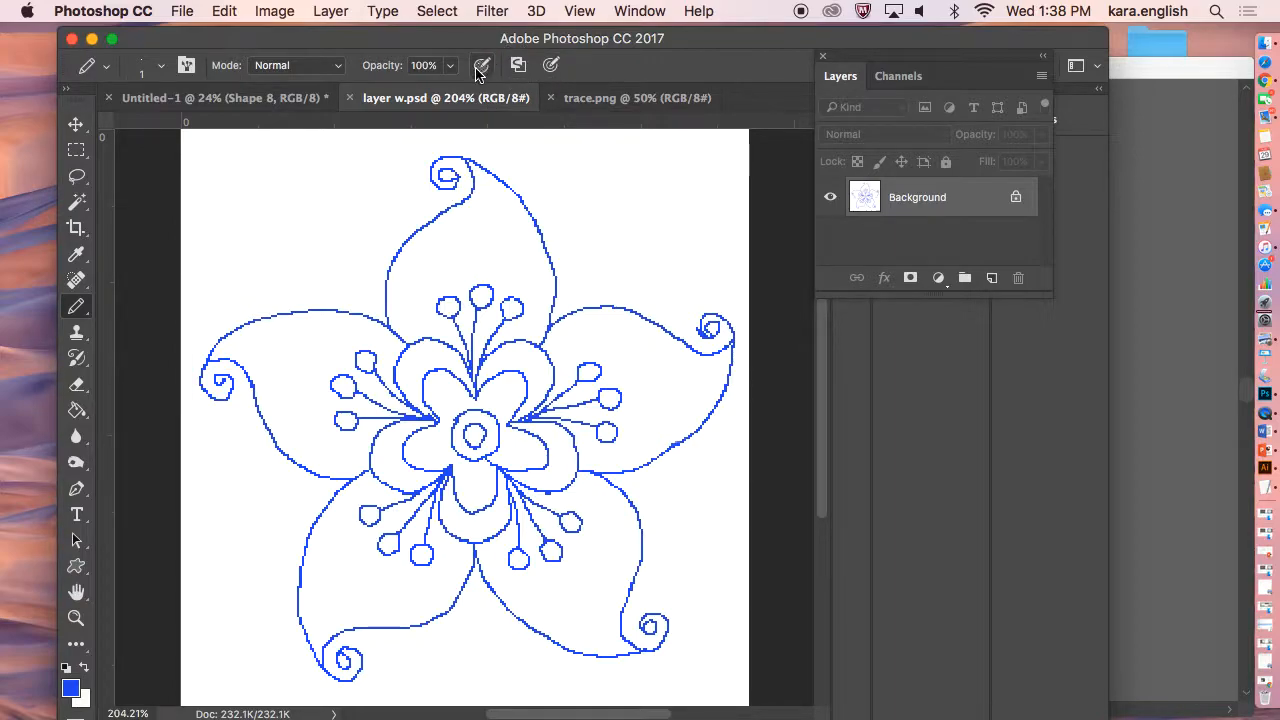
Fill the left petal with blue using the Paint Bucket, then undo the fill.
click(76, 410)
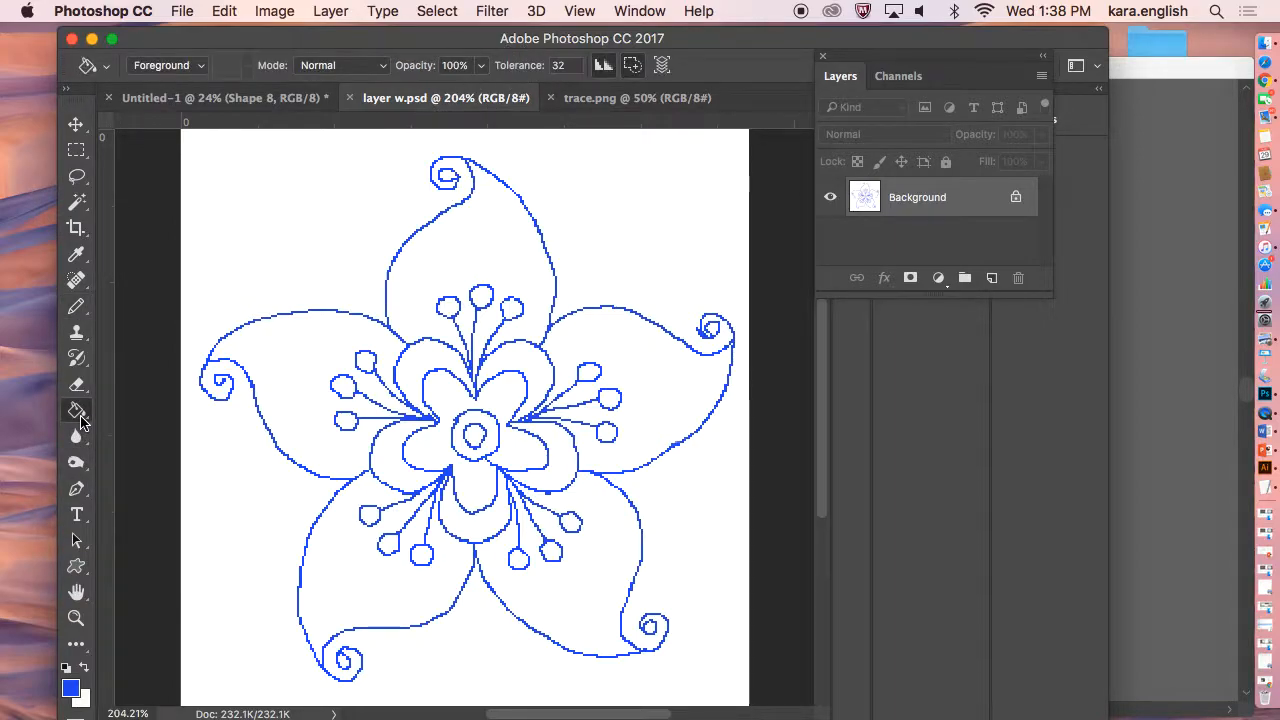
click(240, 348)
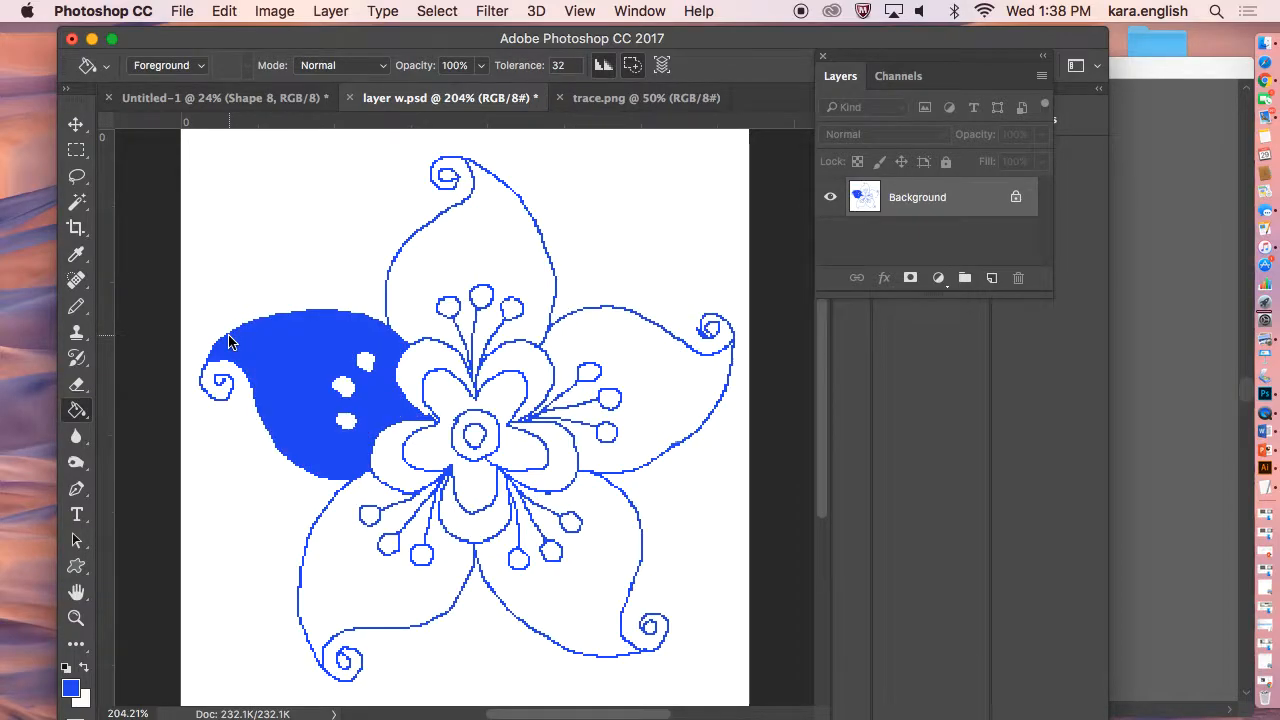
click(224, 11)
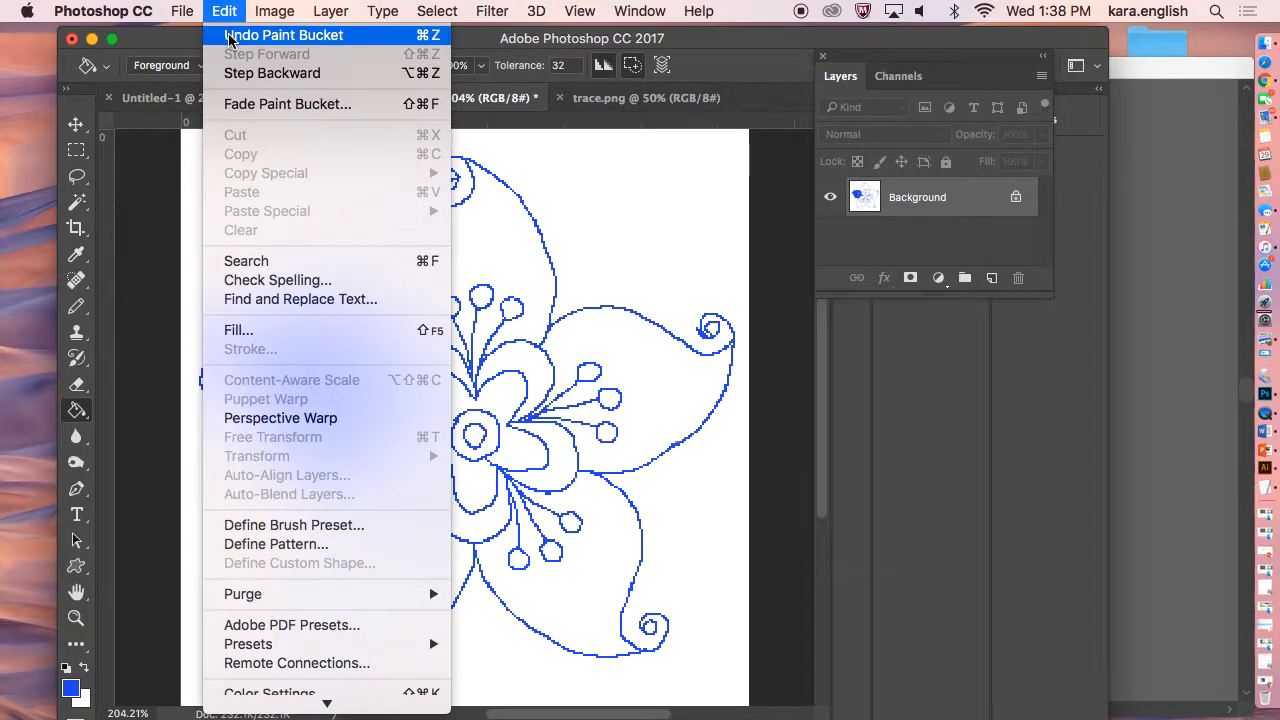
click(238, 31)
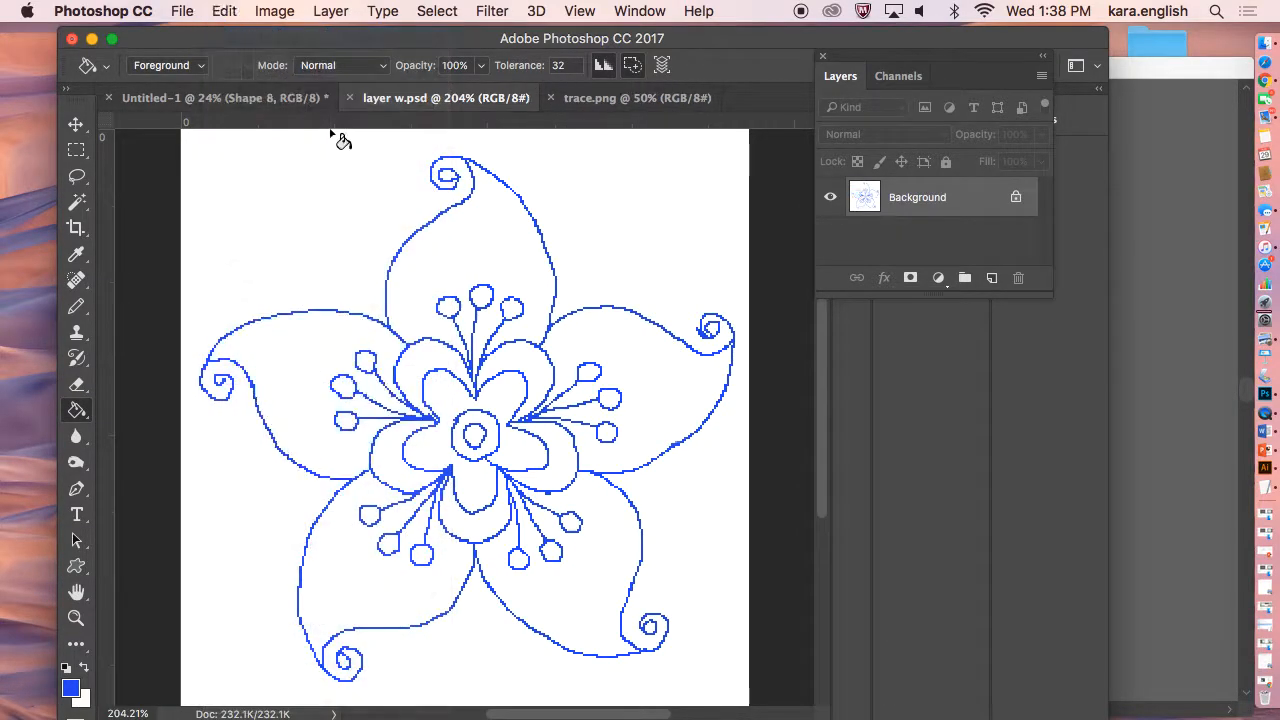
Apply the Paint Bucket to the upper petal's outline and undo the last fill.
click(421, 234)
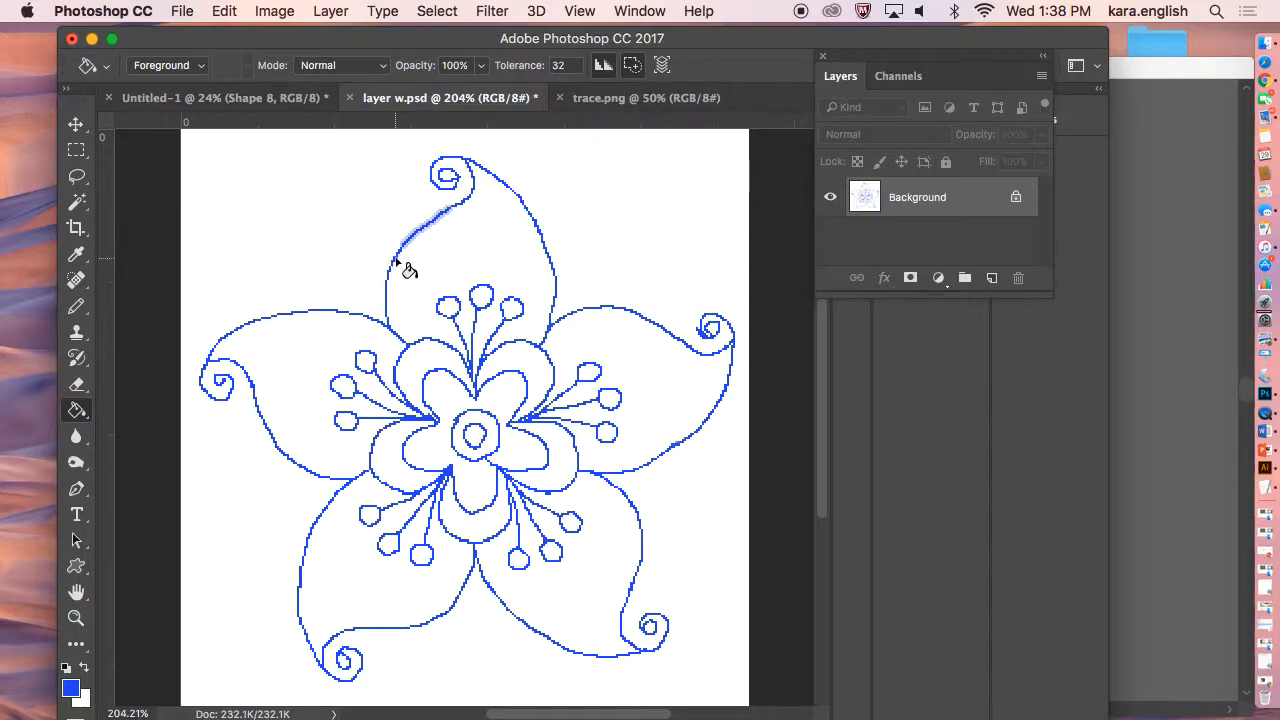
click(393, 260)
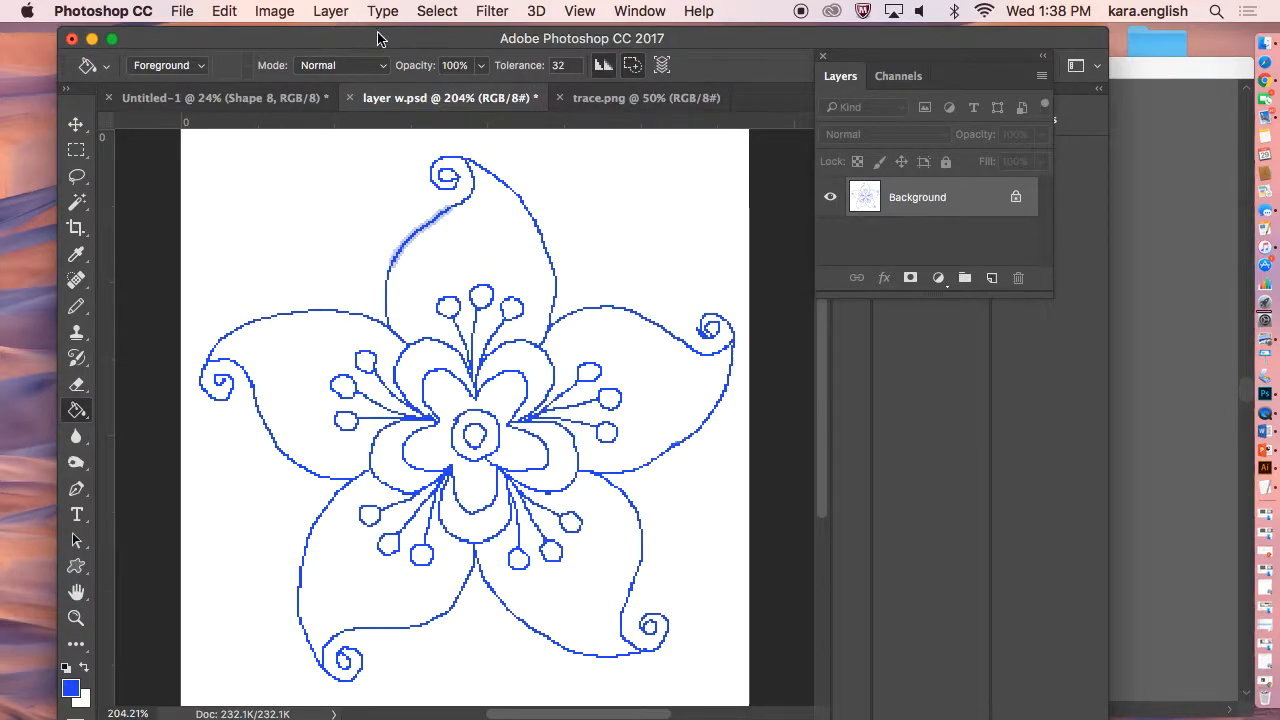
click(489, 12)
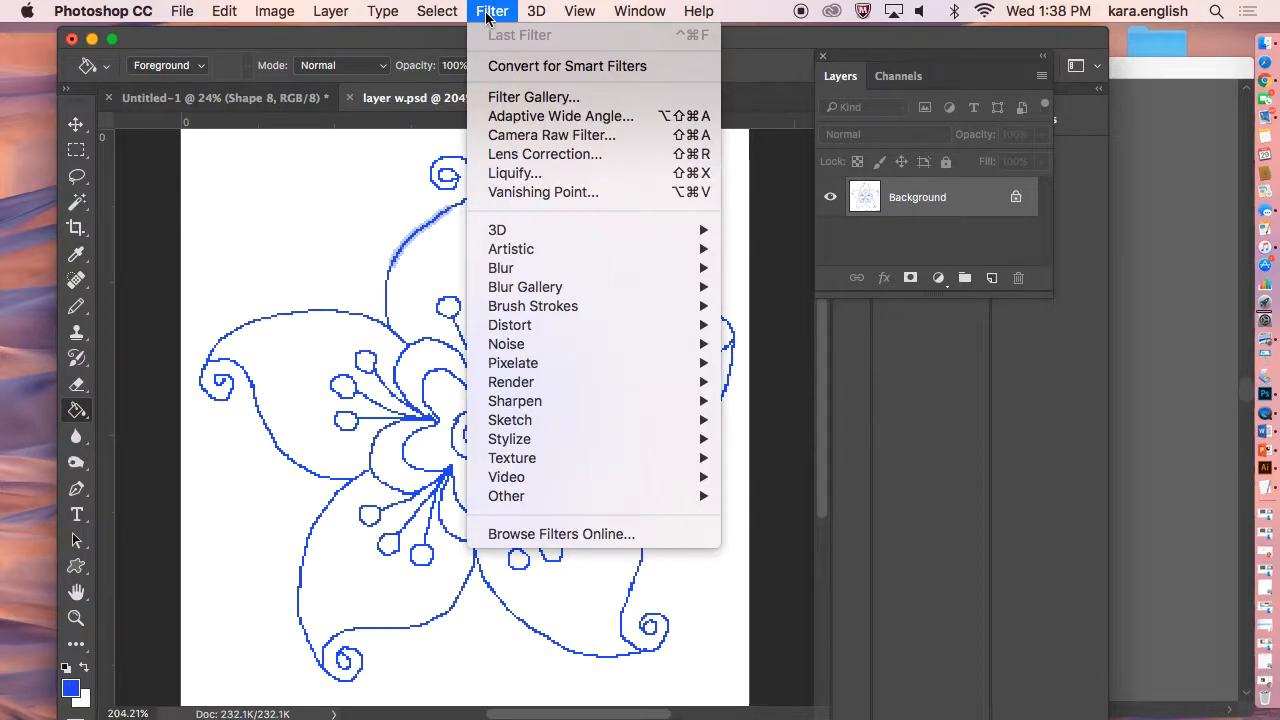
mouse_move(450, 14)
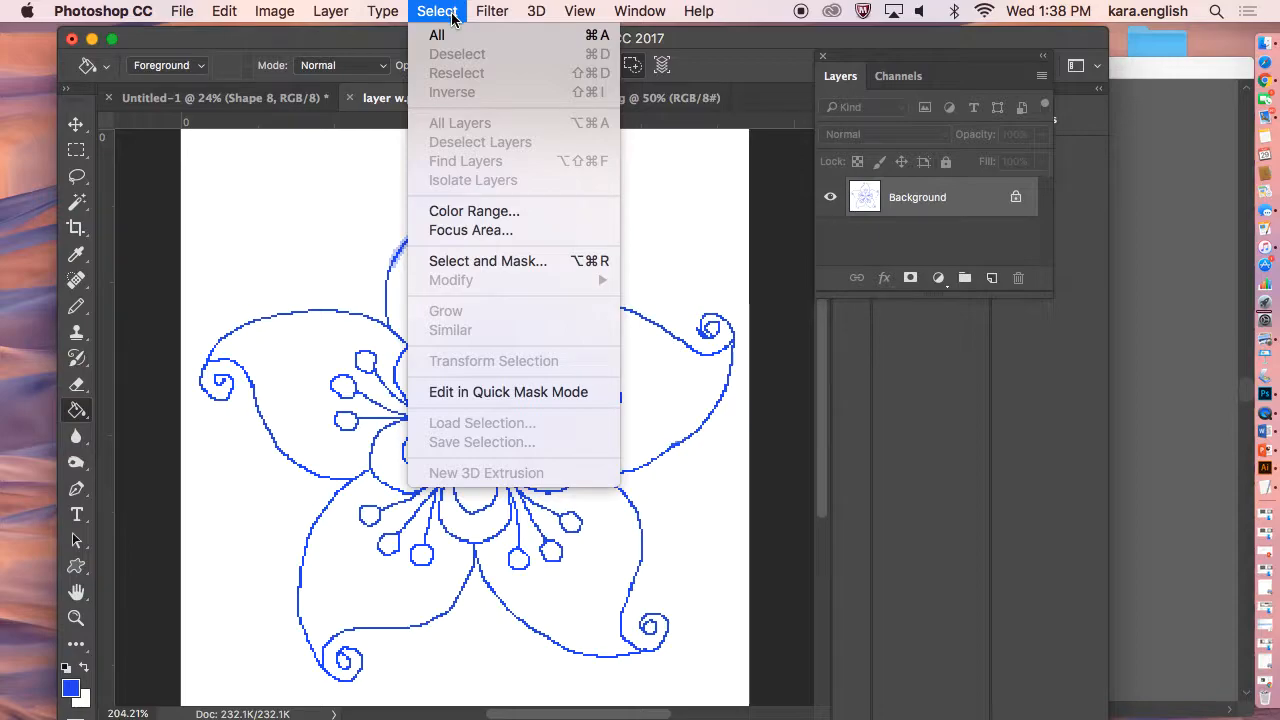
click(393, 27)
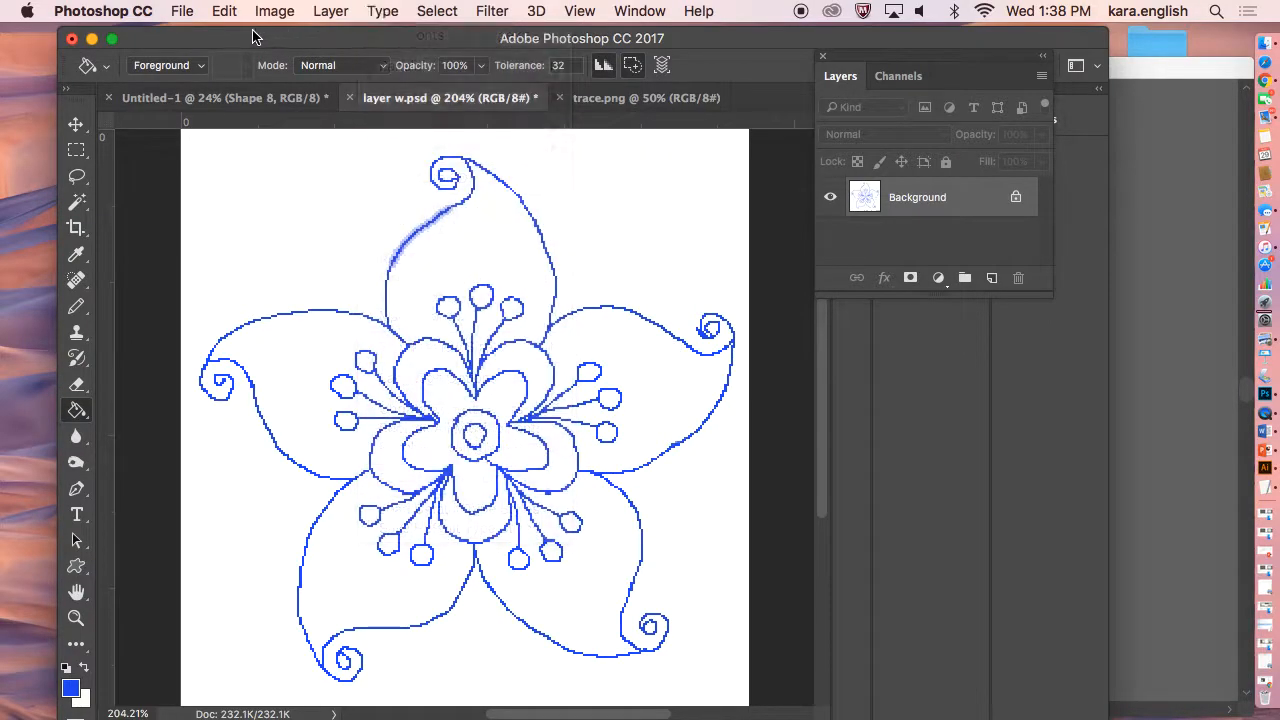
click(224, 11)
click(268, 34)
Try selecting the outline with Color Range at Fuzziness 133.
click(436, 11)
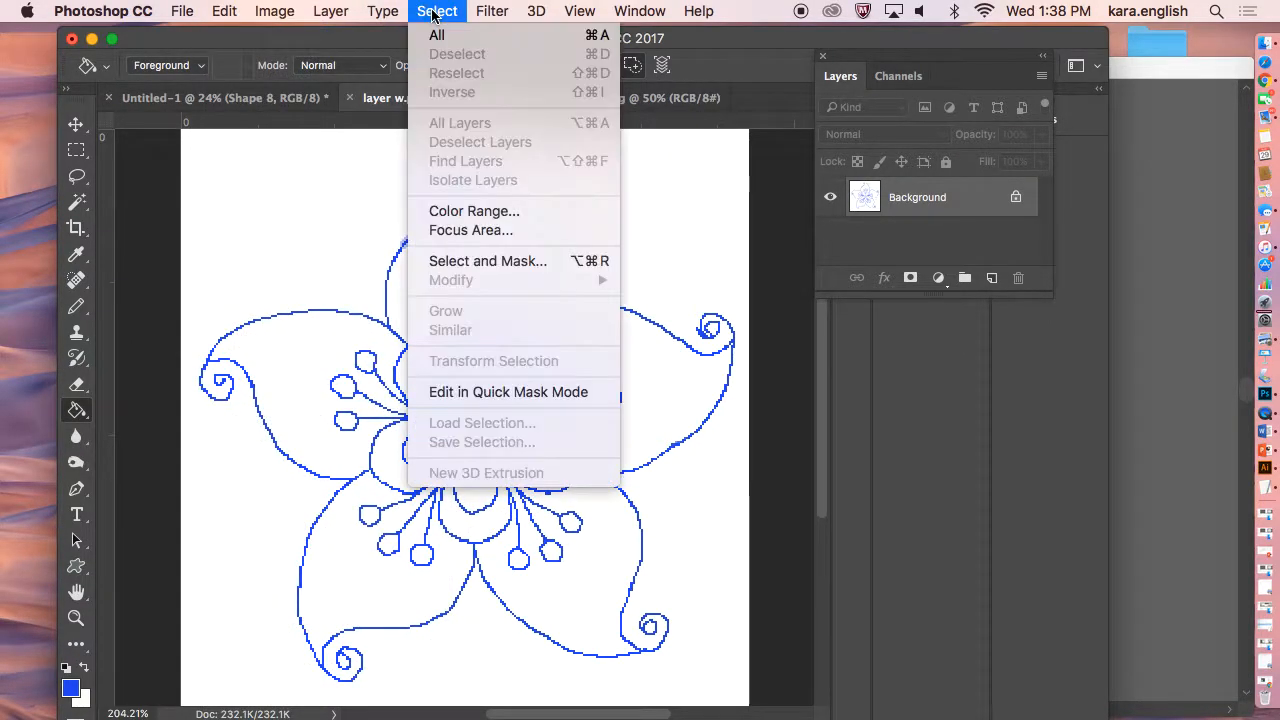
click(347, 205)
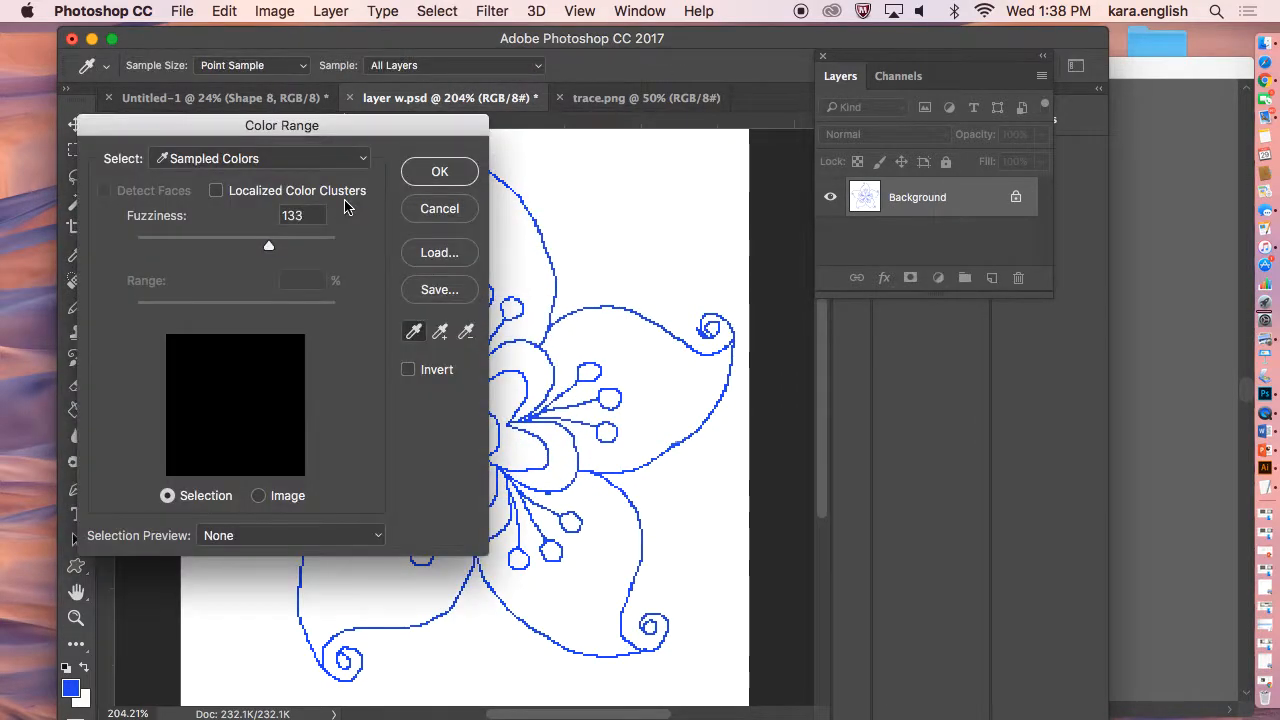
click(440, 175)
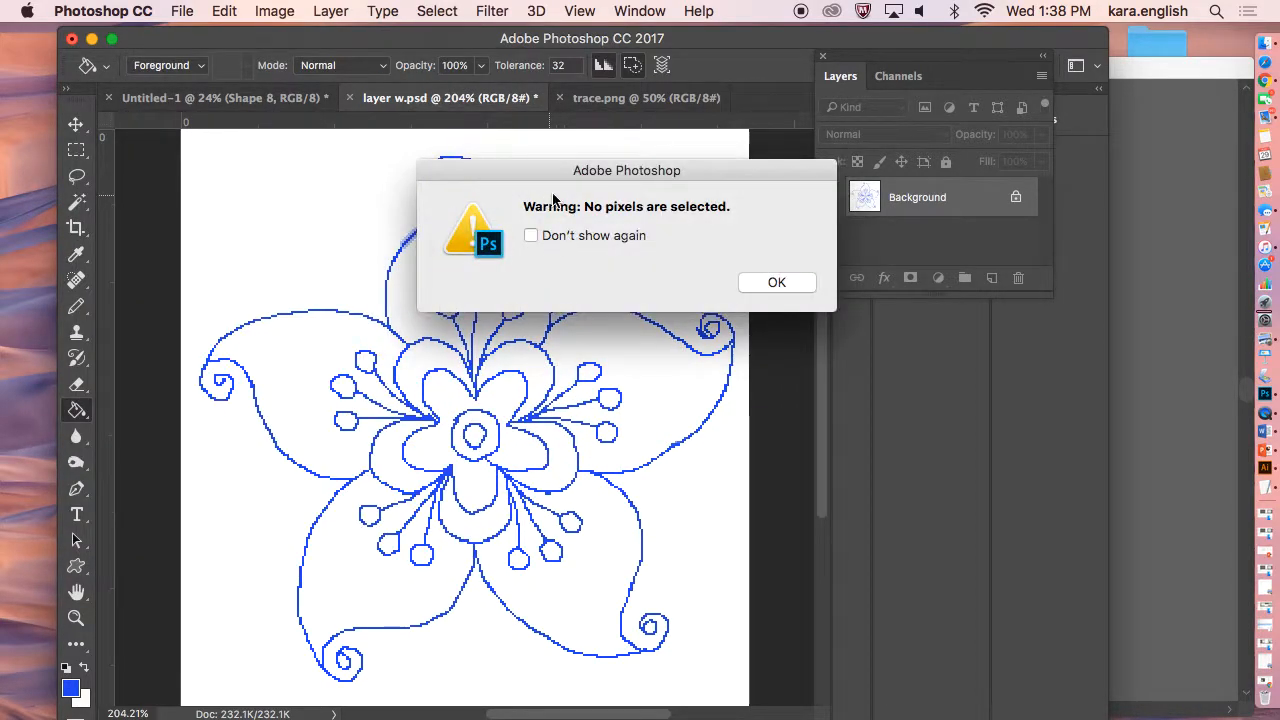
click(775, 282)
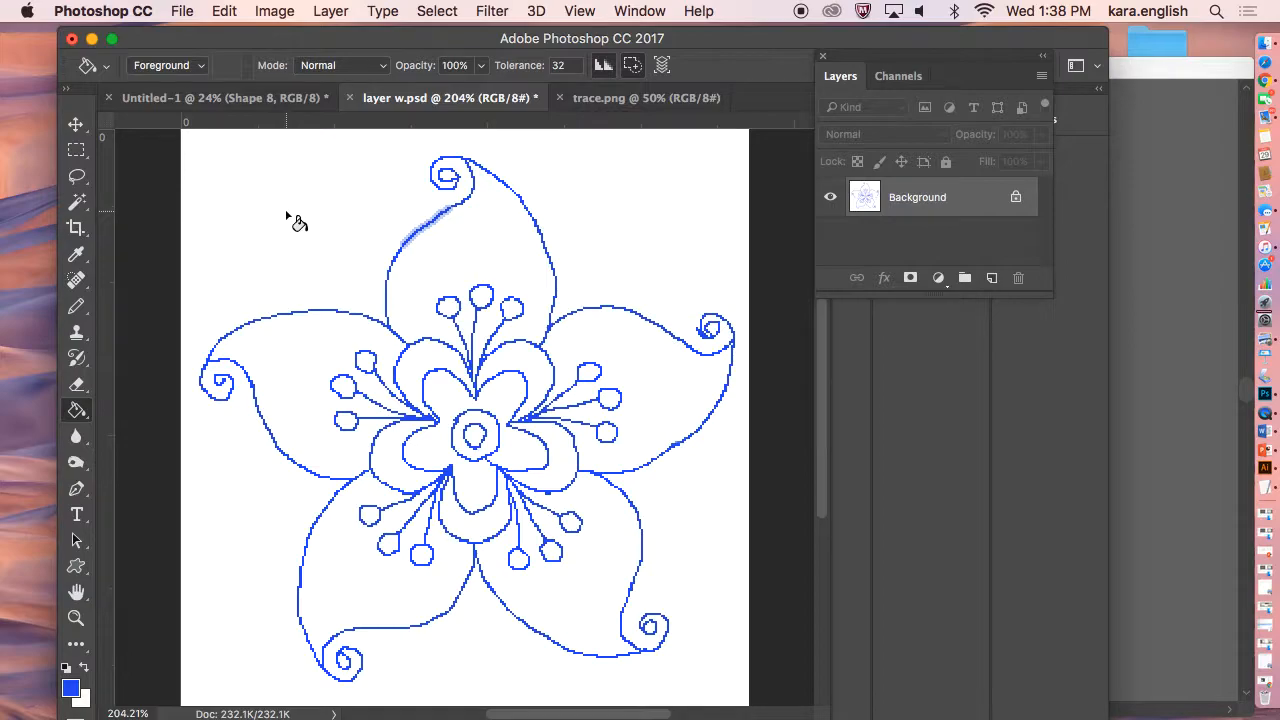
Sample the blue outline colour with the Eyedropper and select it with Color Range at Fuzziness 133.
click(78, 258)
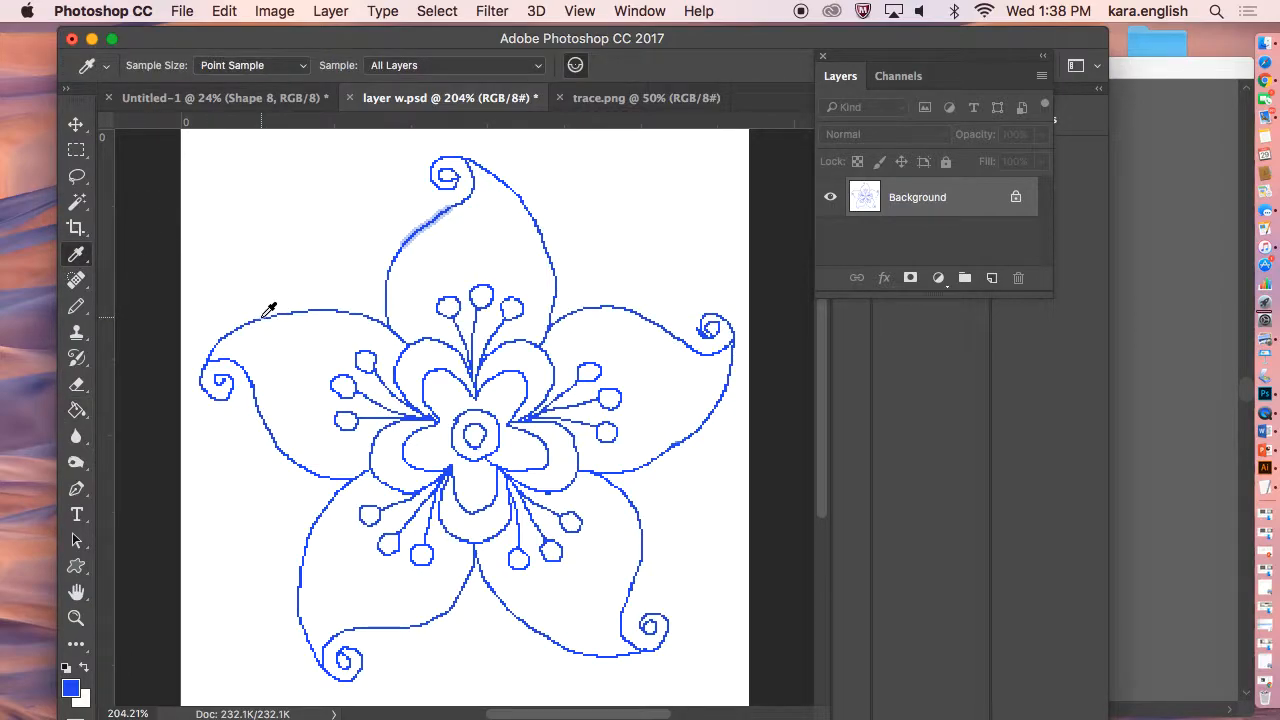
click(260, 317)
click(426, 16)
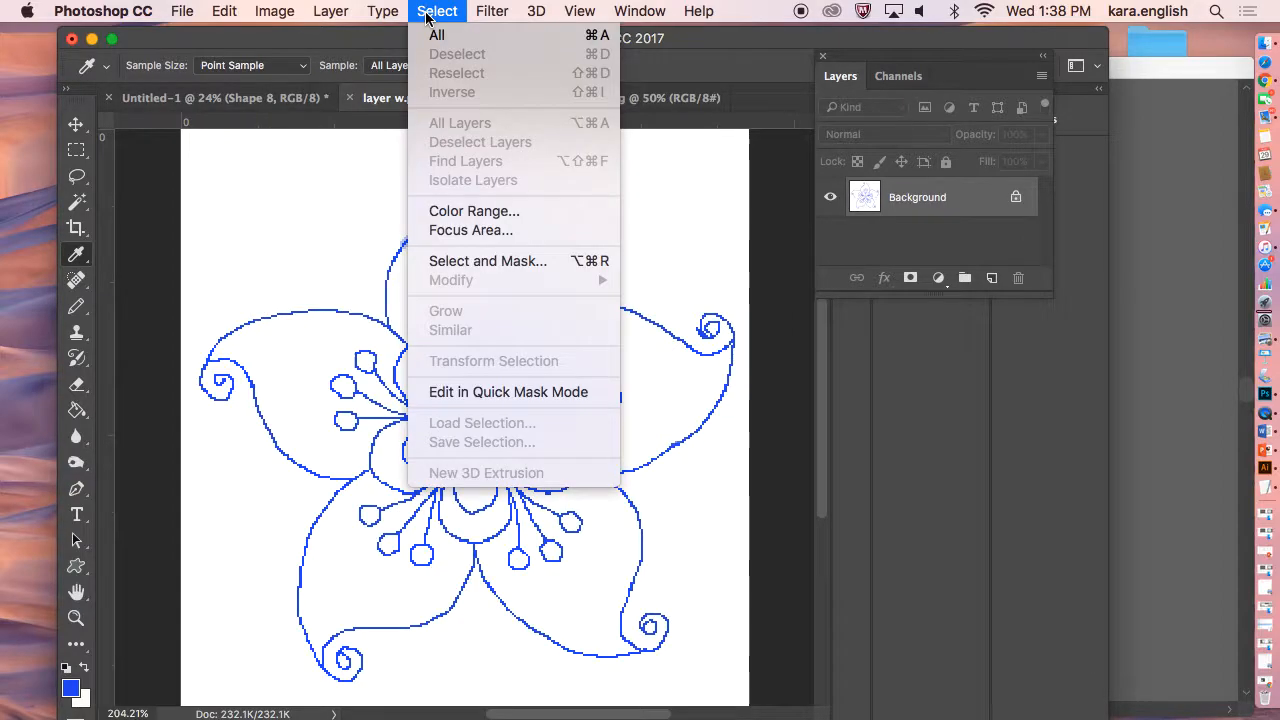
click(430, 210)
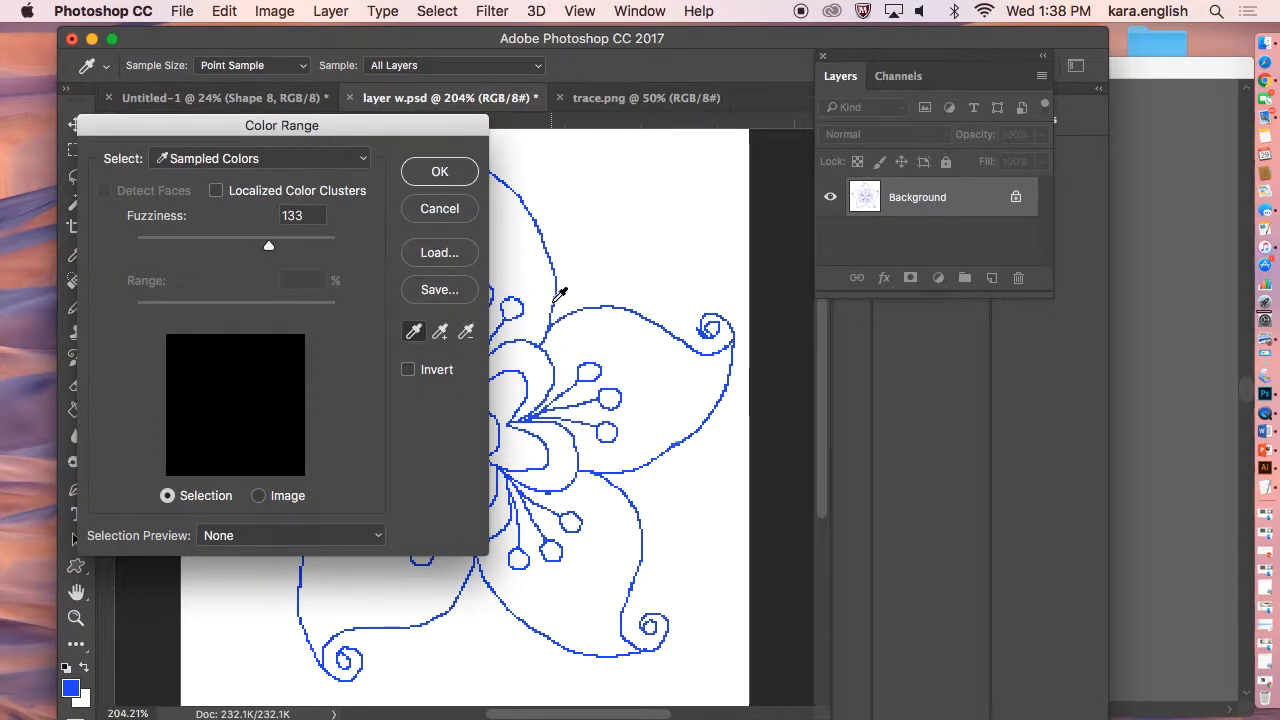
click(439, 172)
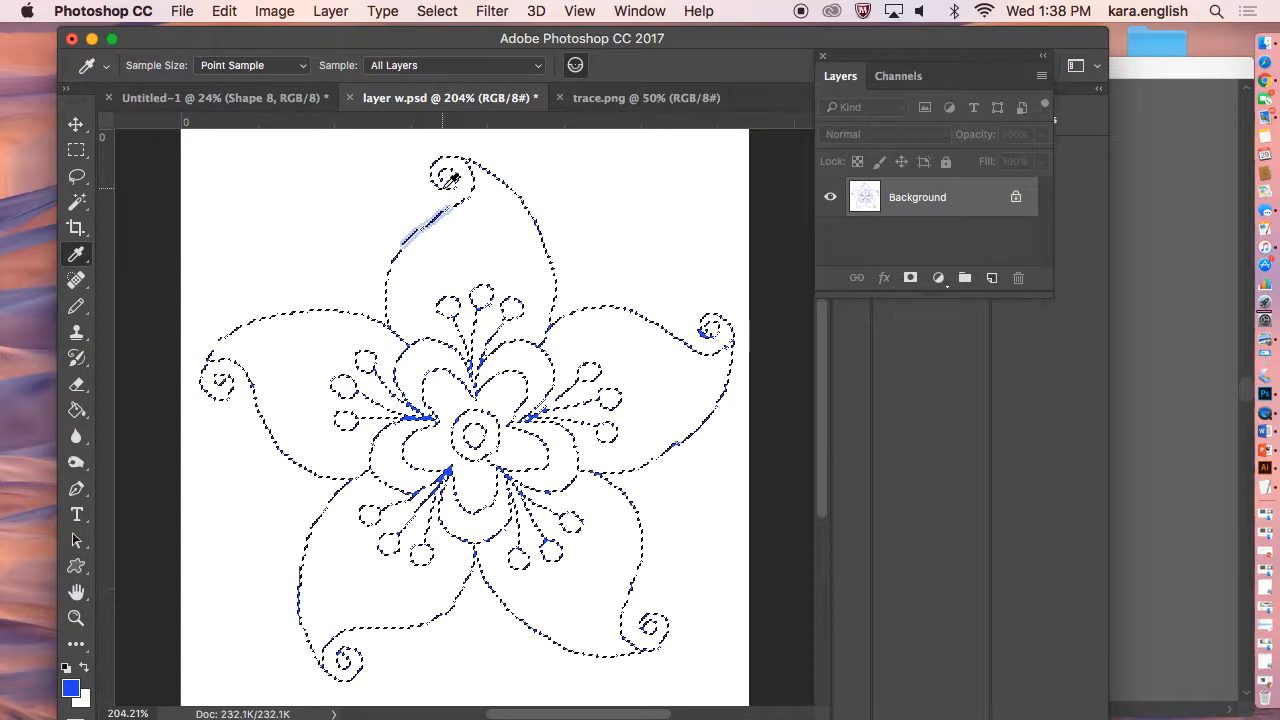
Expand the outline selection.
click(436, 11)
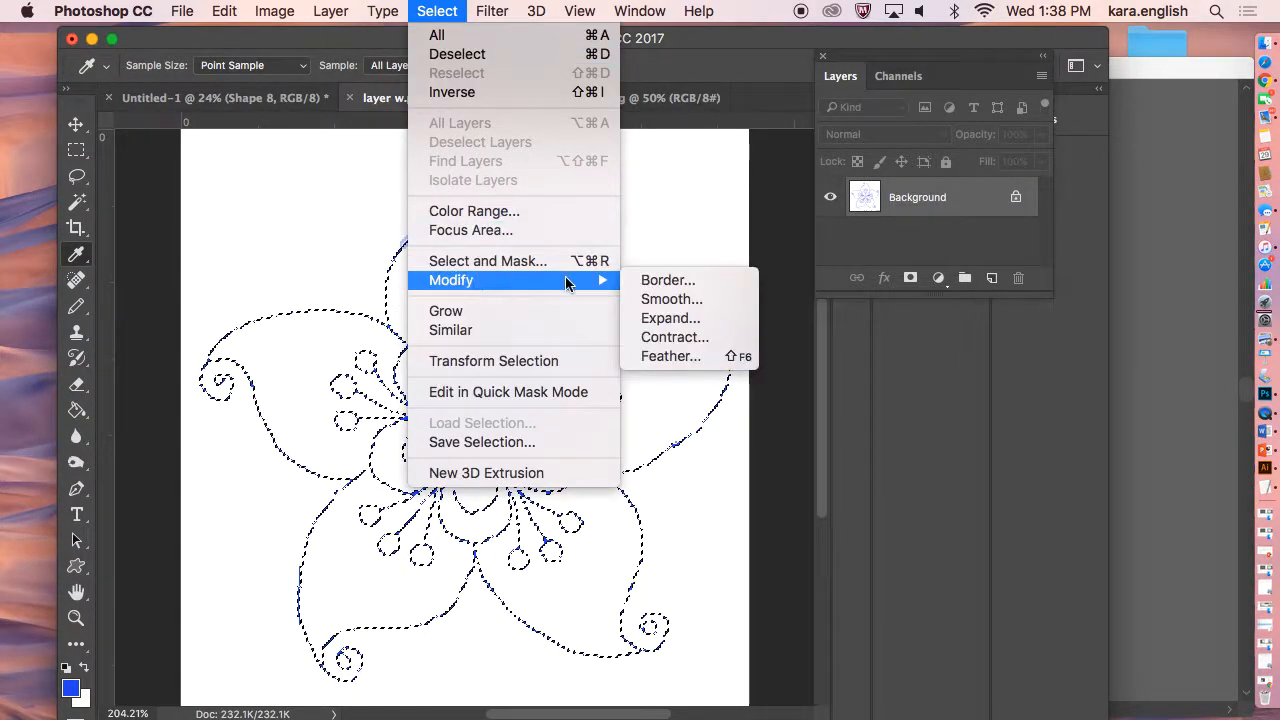
click(670, 318)
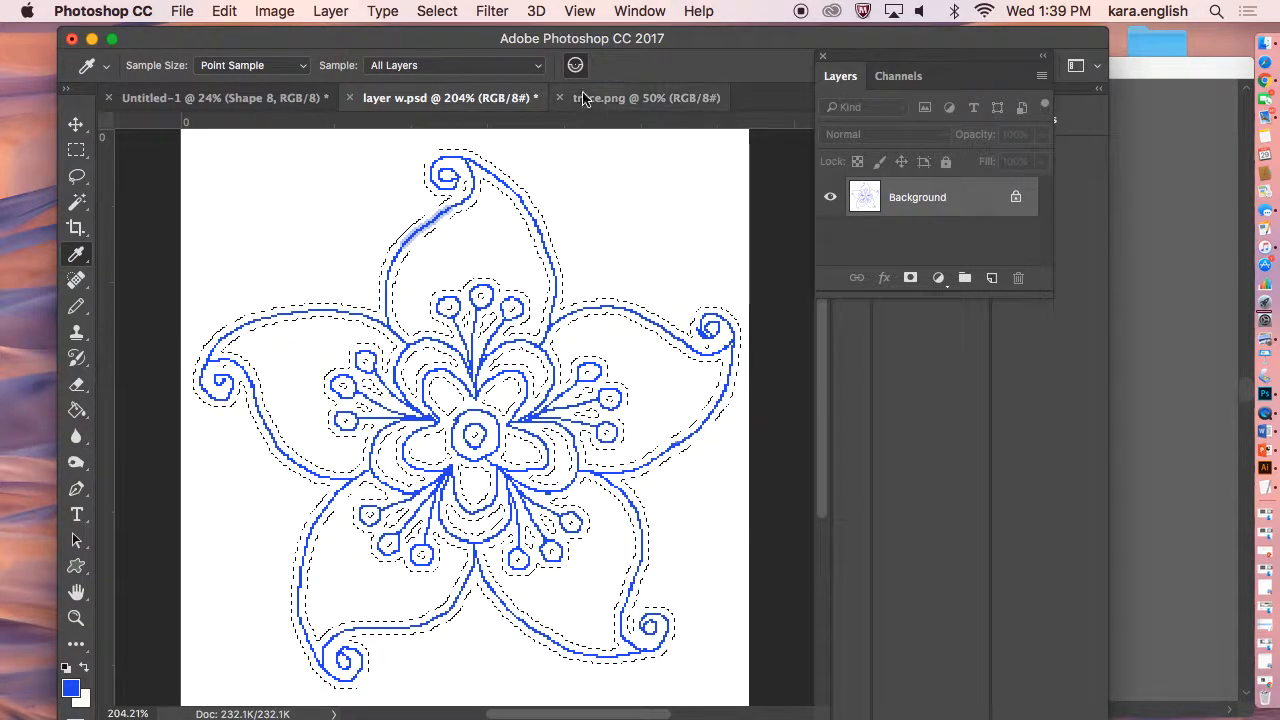
click(238, 14)
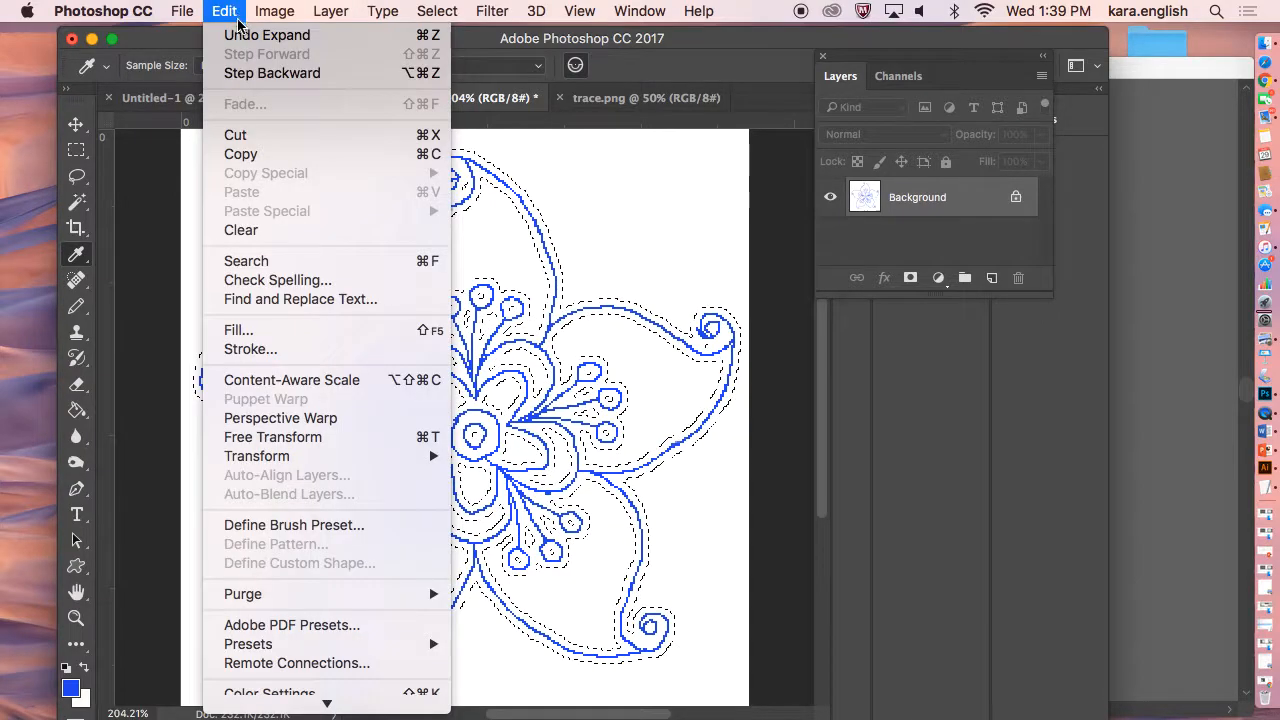
Undo the previous expansion and expand the outline selection by 1 pixel instead.
click(238, 36)
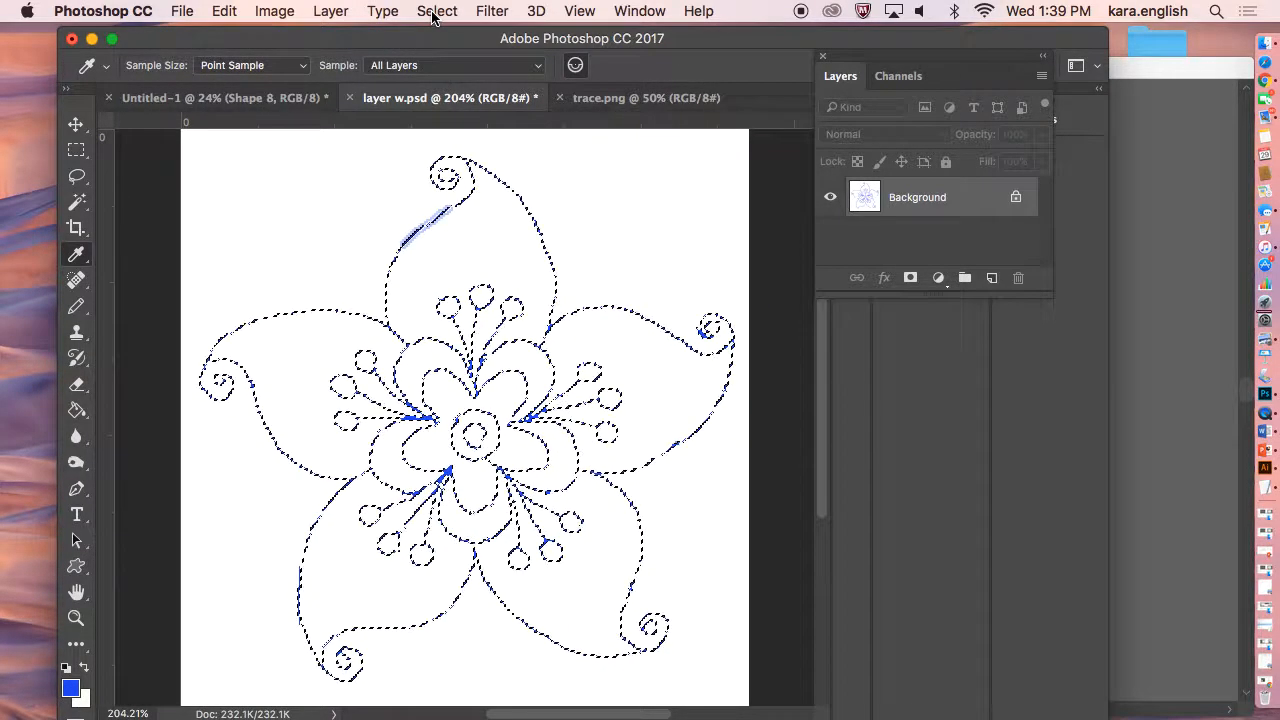
click(441, 14)
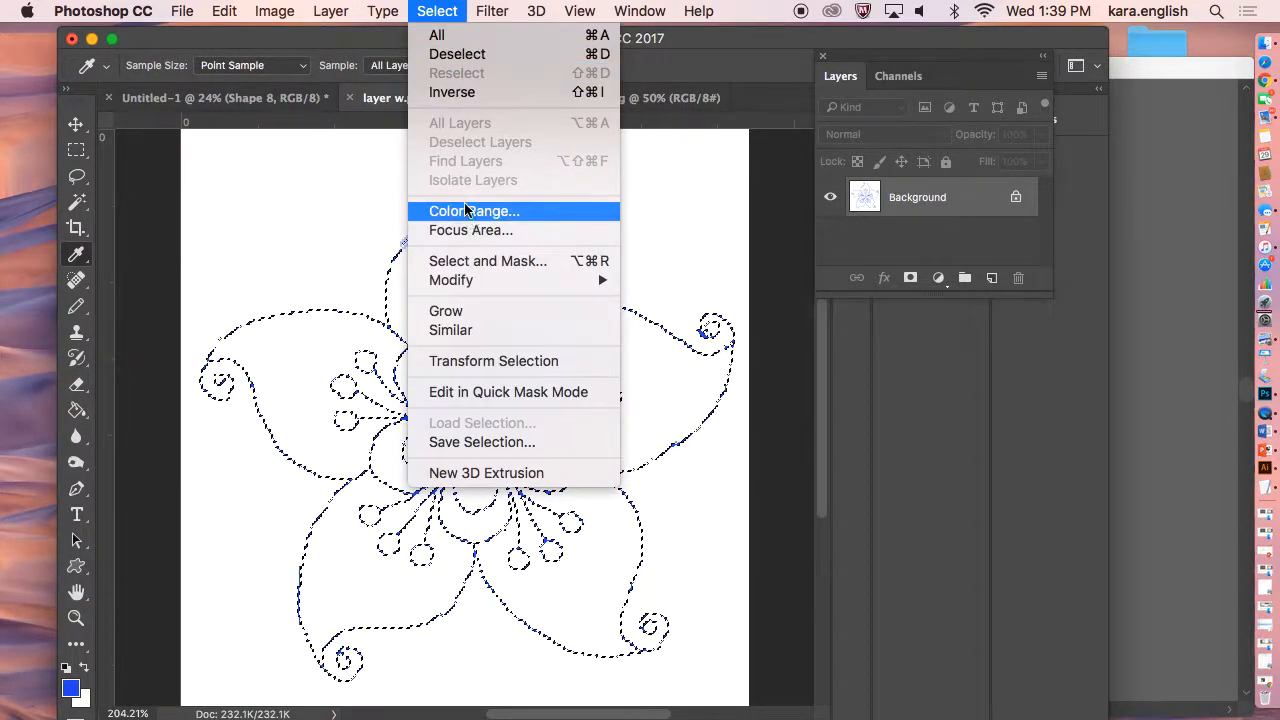
mouse_move(510, 280)
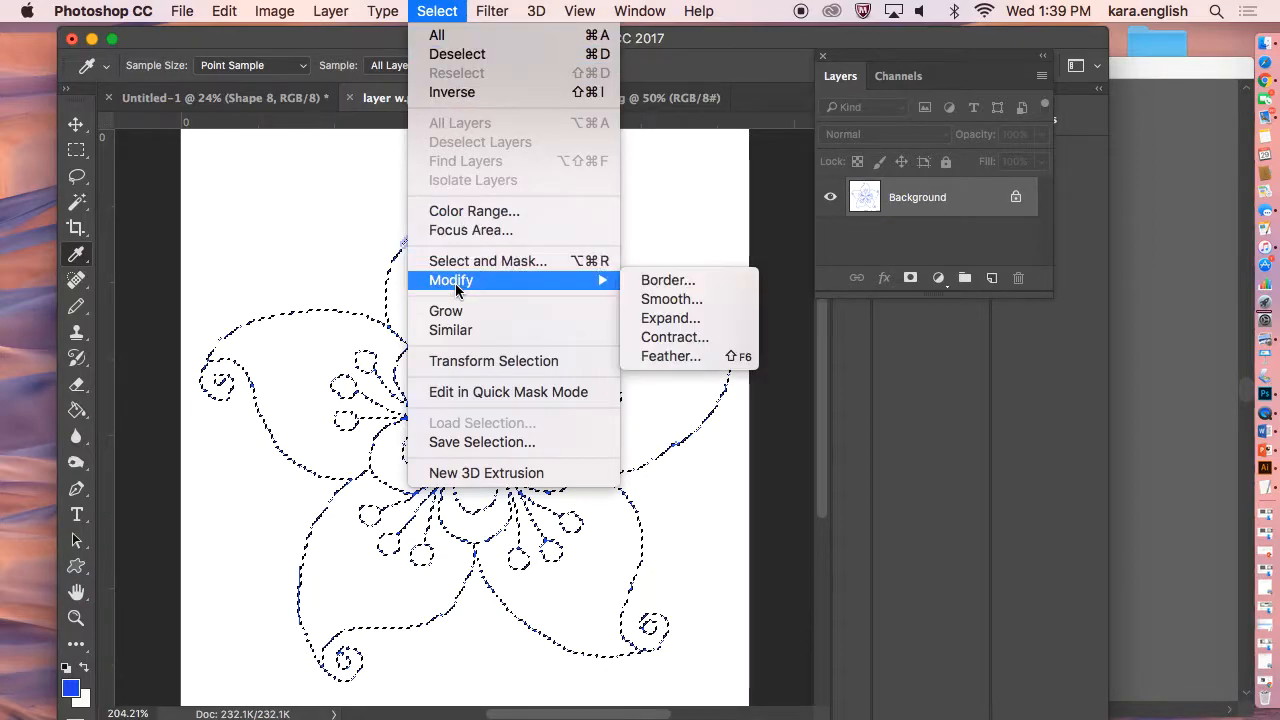
click(651, 318)
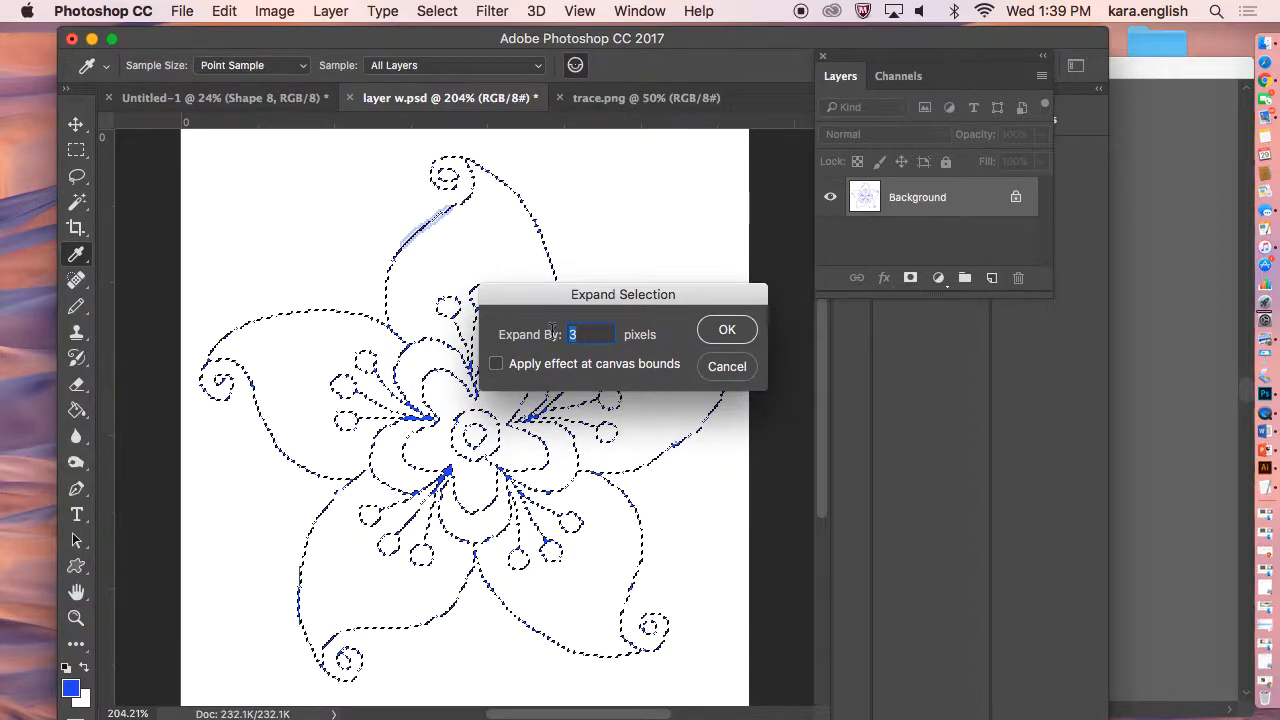
click(727, 330)
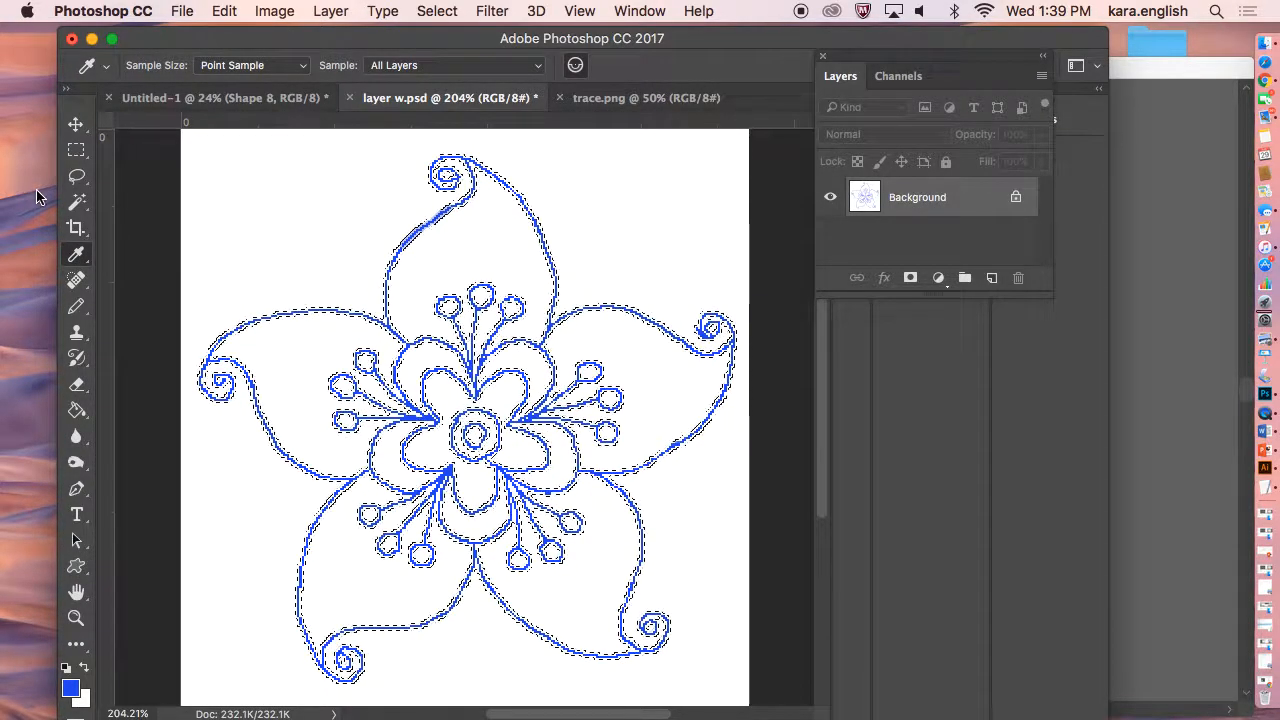
Apply the Paint Bucket to two spots on the selected outline of the drawing.
click(76, 410)
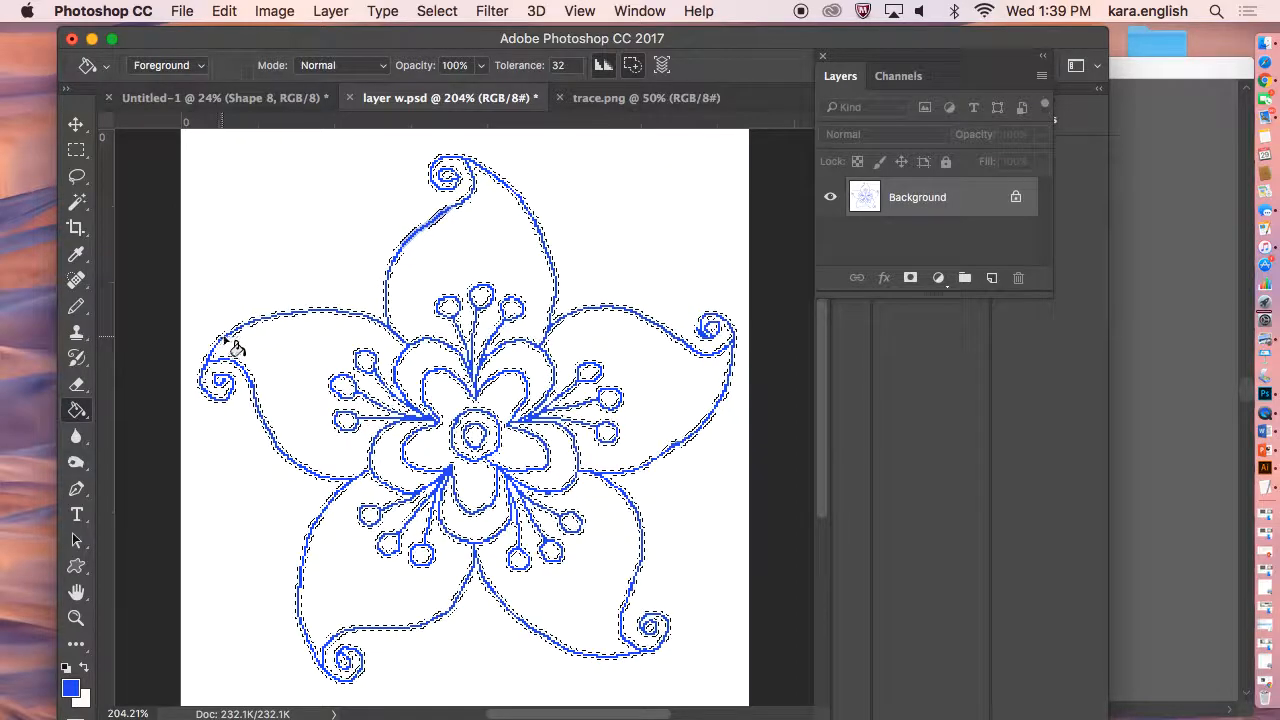
click(254, 321)
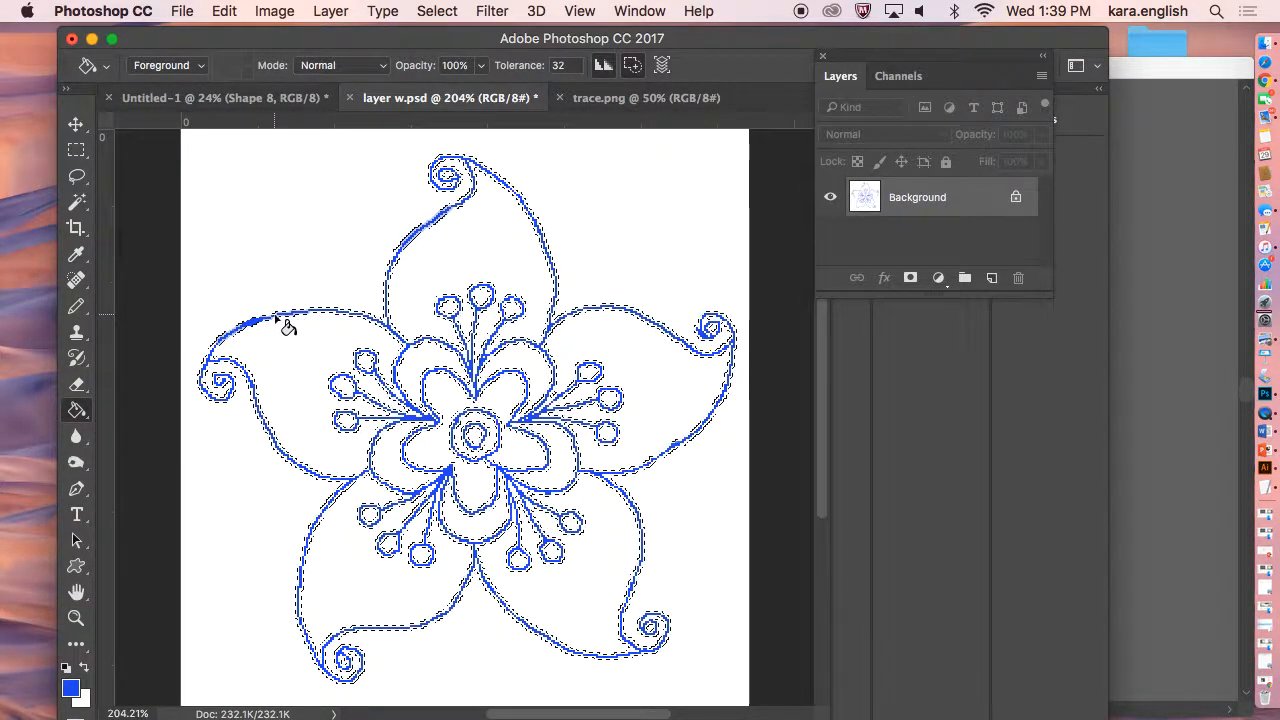
click(718, 430)
Add two new layers, fill the outline selection with blue on the top layer, and deselect.
click(990, 278)
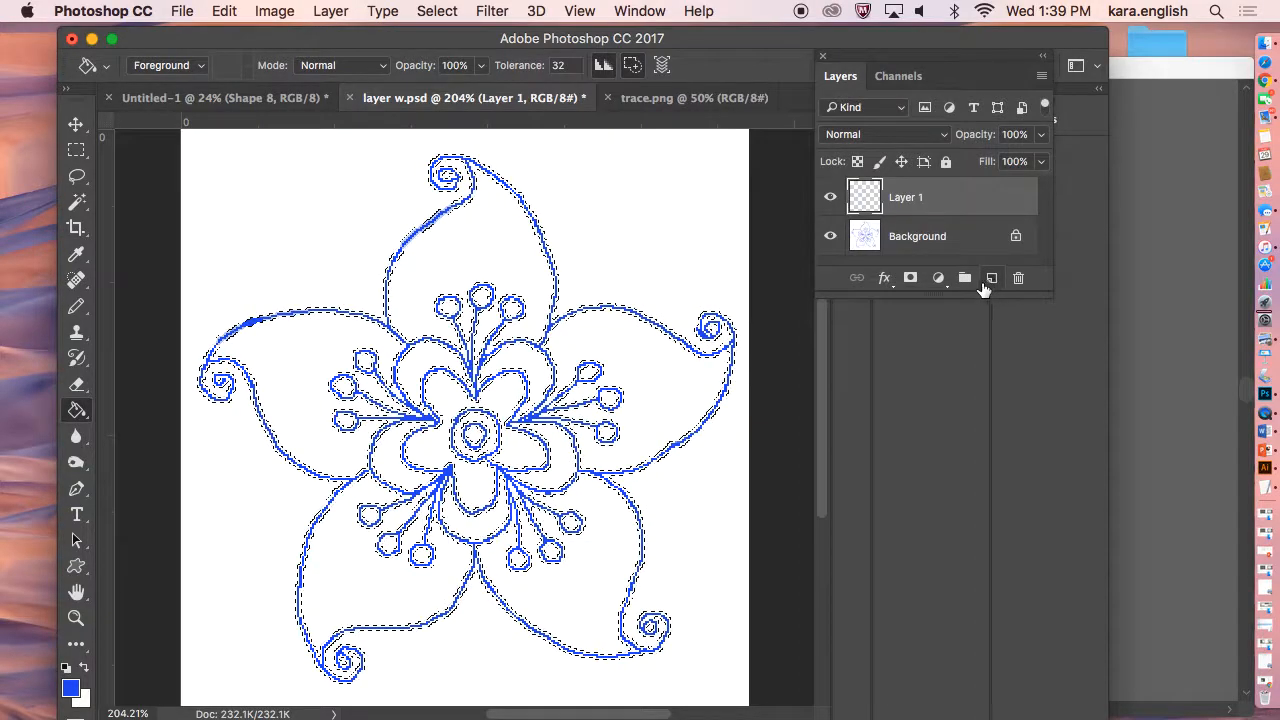
click(990, 278)
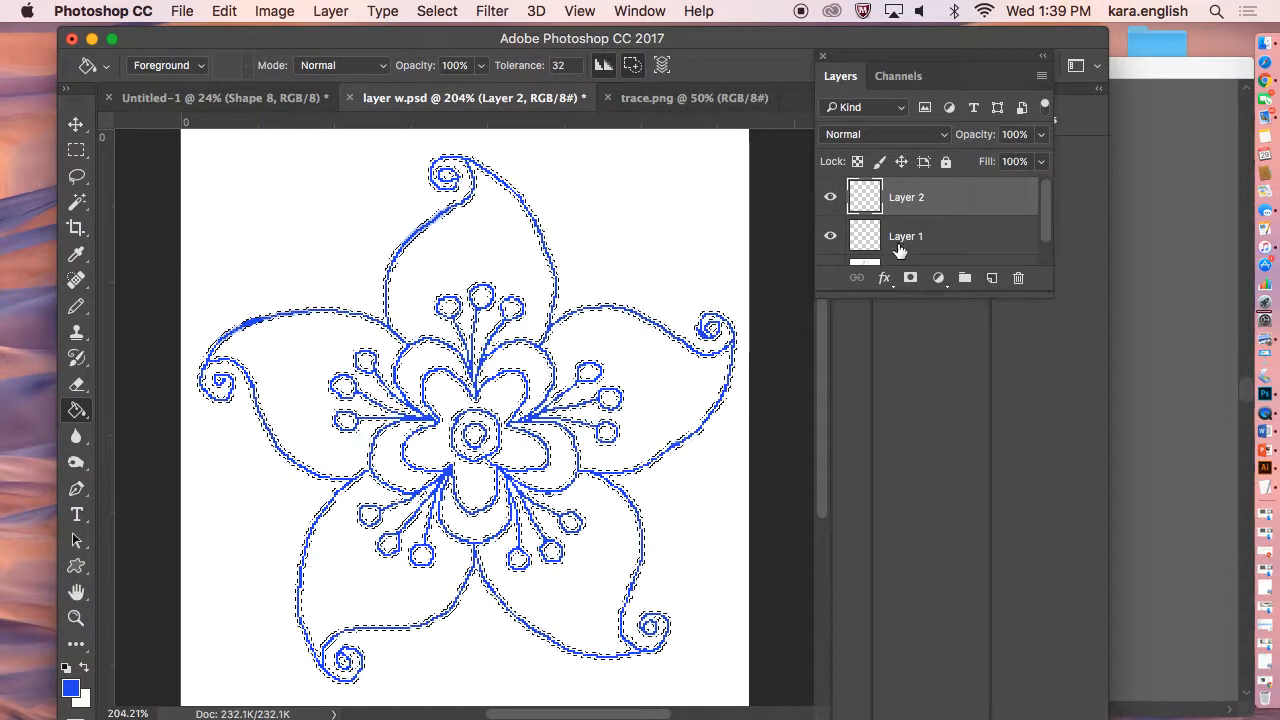
click(533, 224)
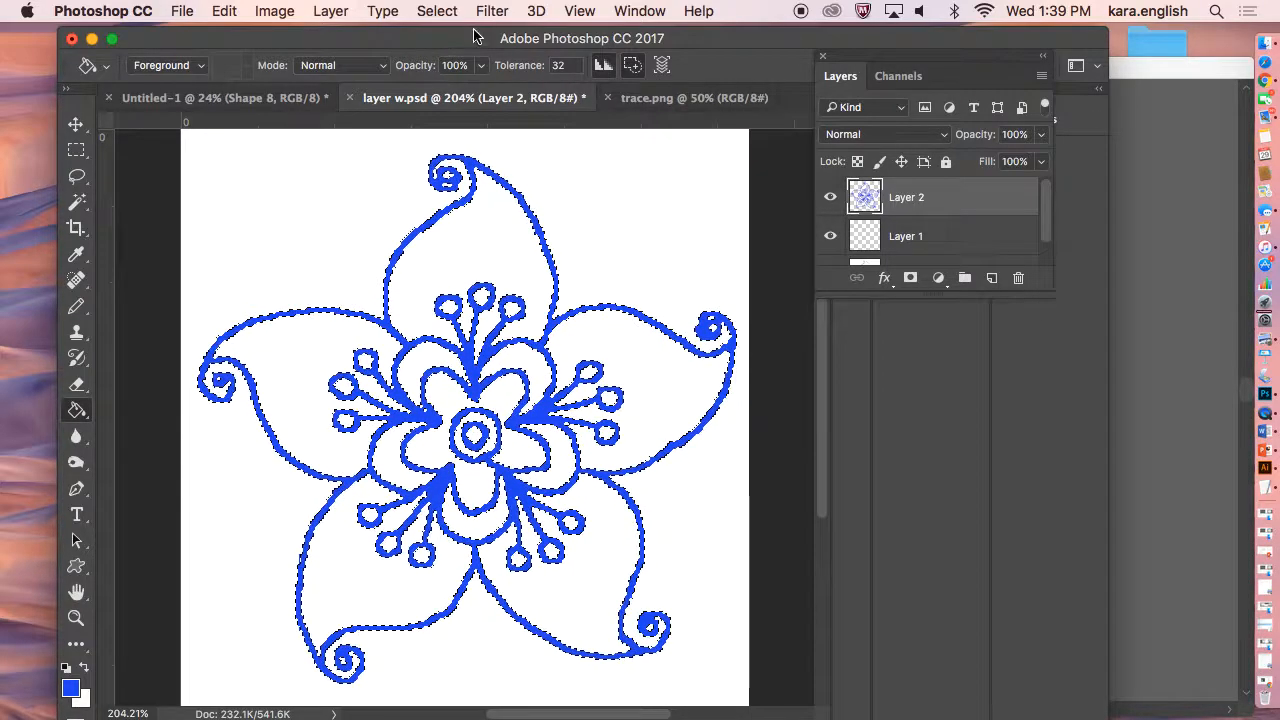
click(437, 11)
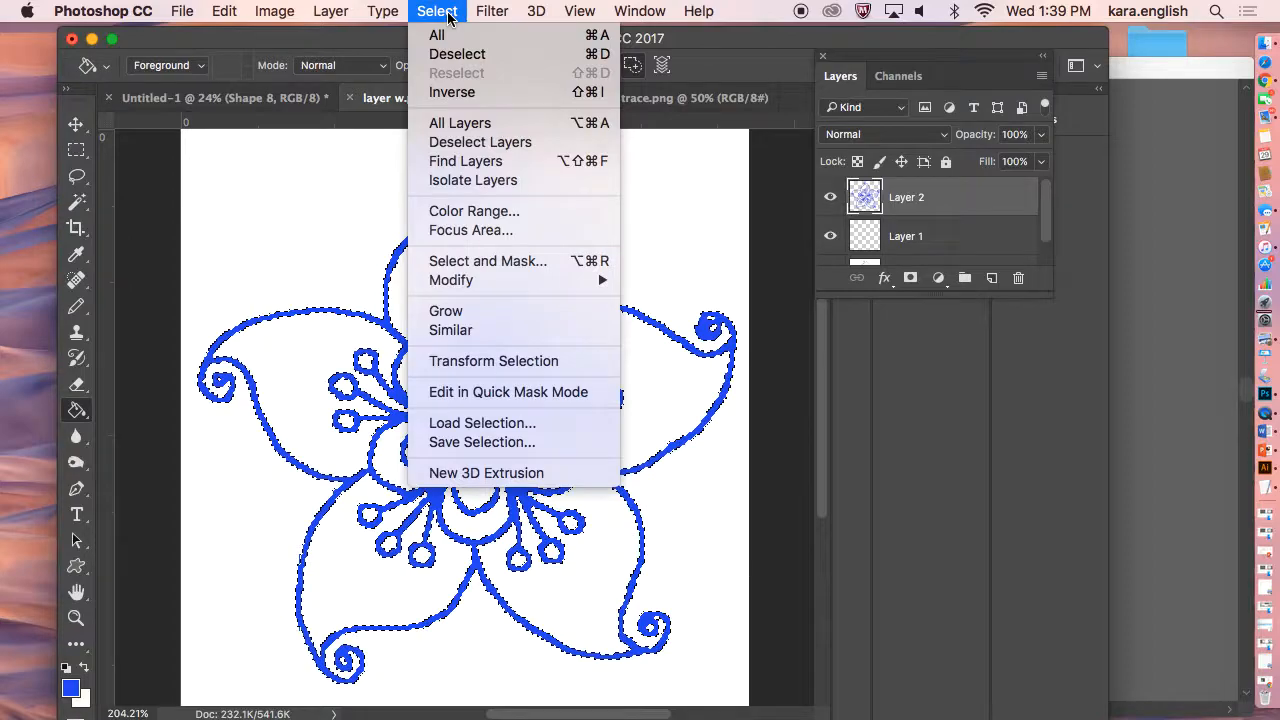
click(444, 54)
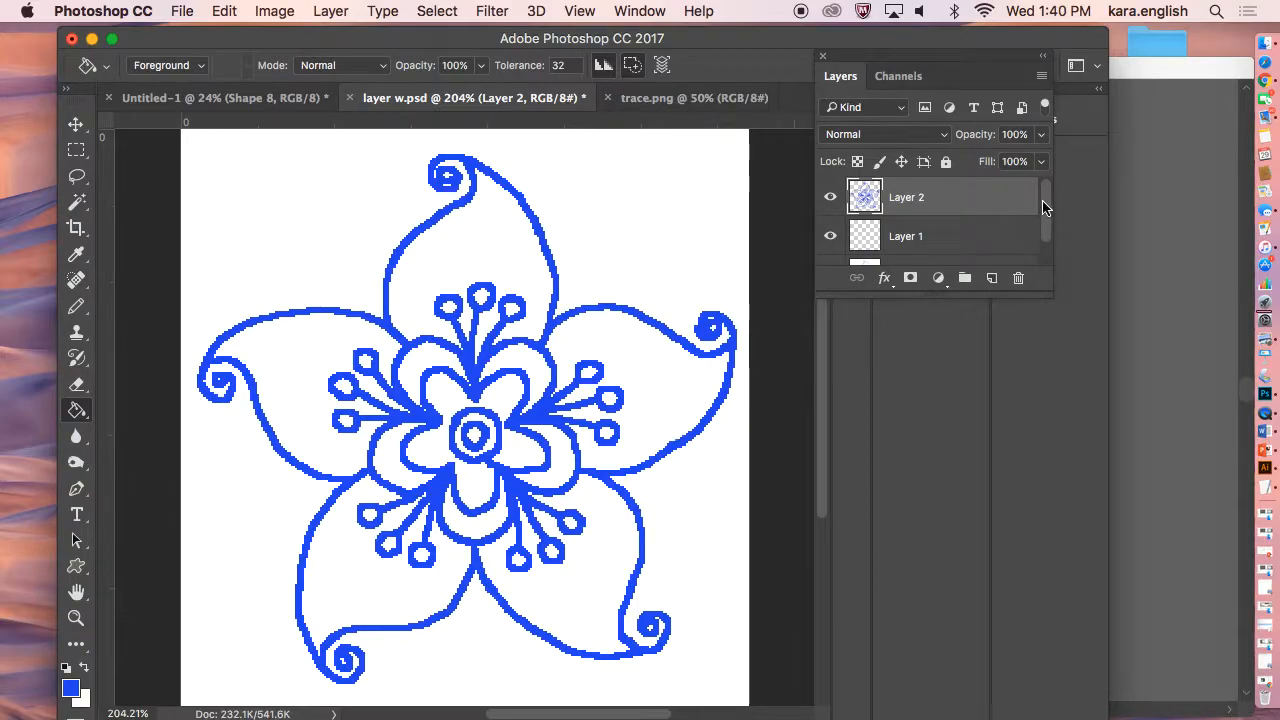
Delete the empty Layer 1 from the layer stack.
drag(1043, 206, 1040, 231)
click(950, 216)
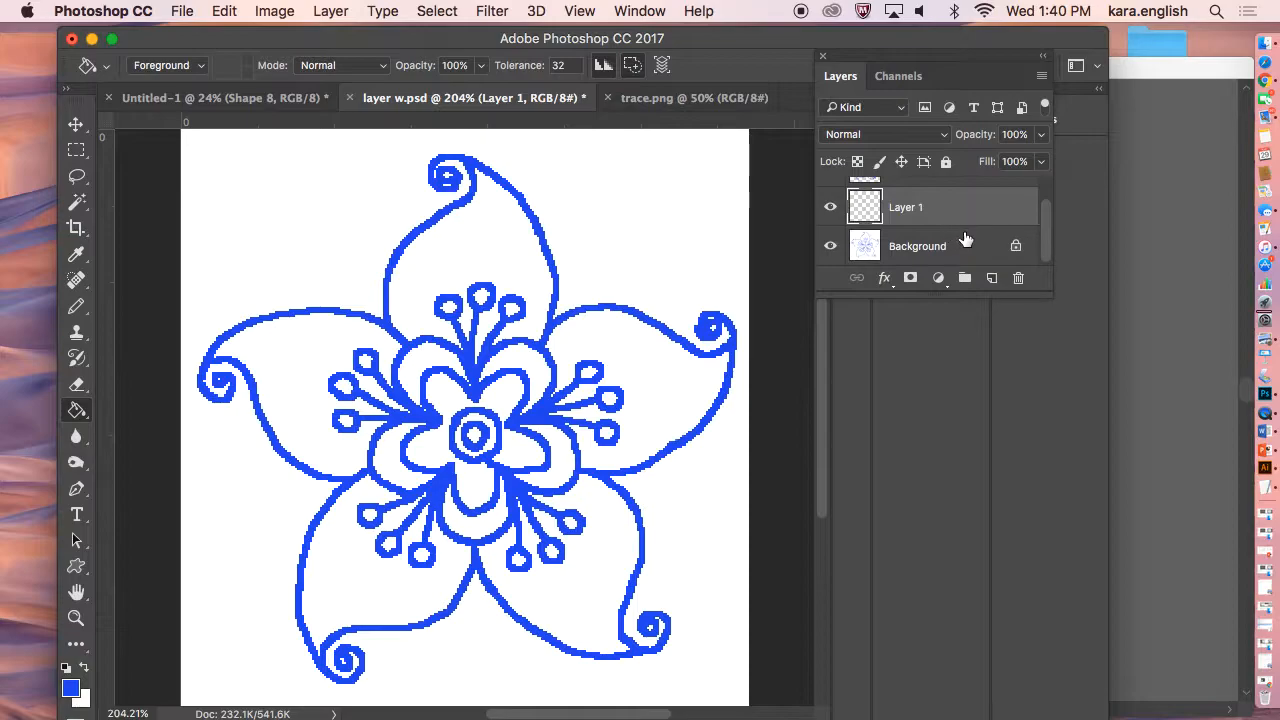
click(1018, 277)
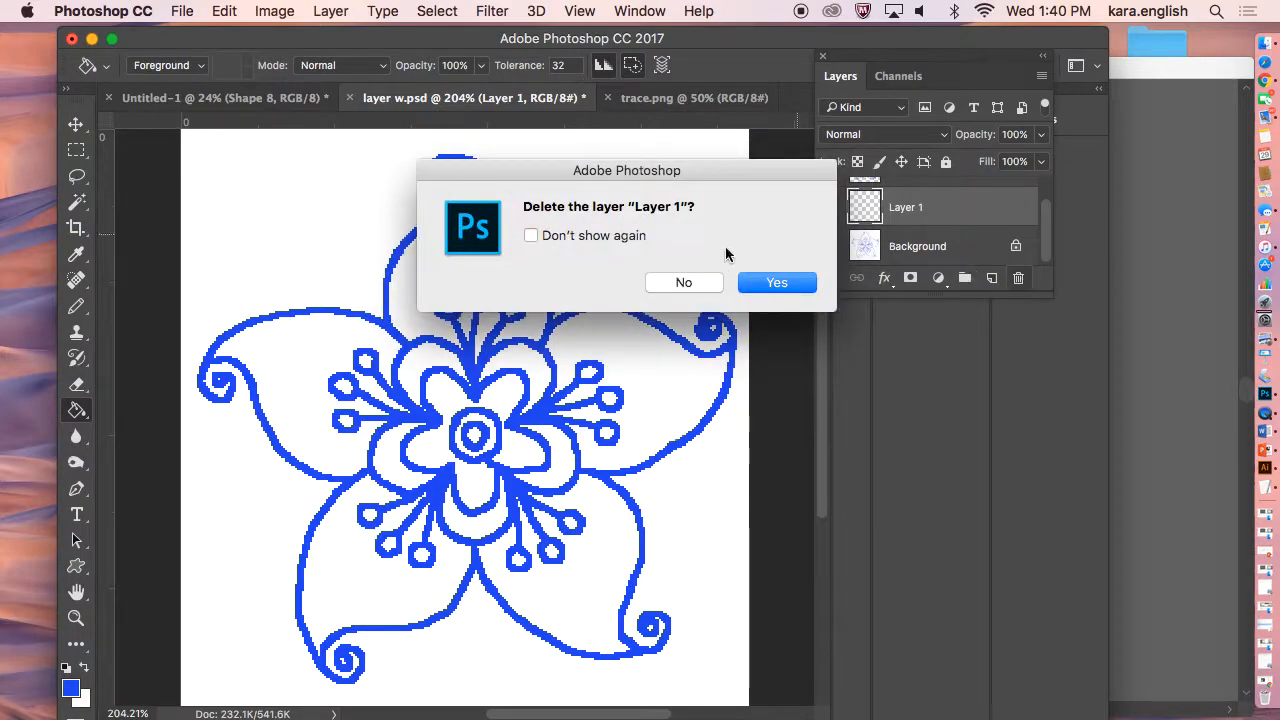
click(760, 284)
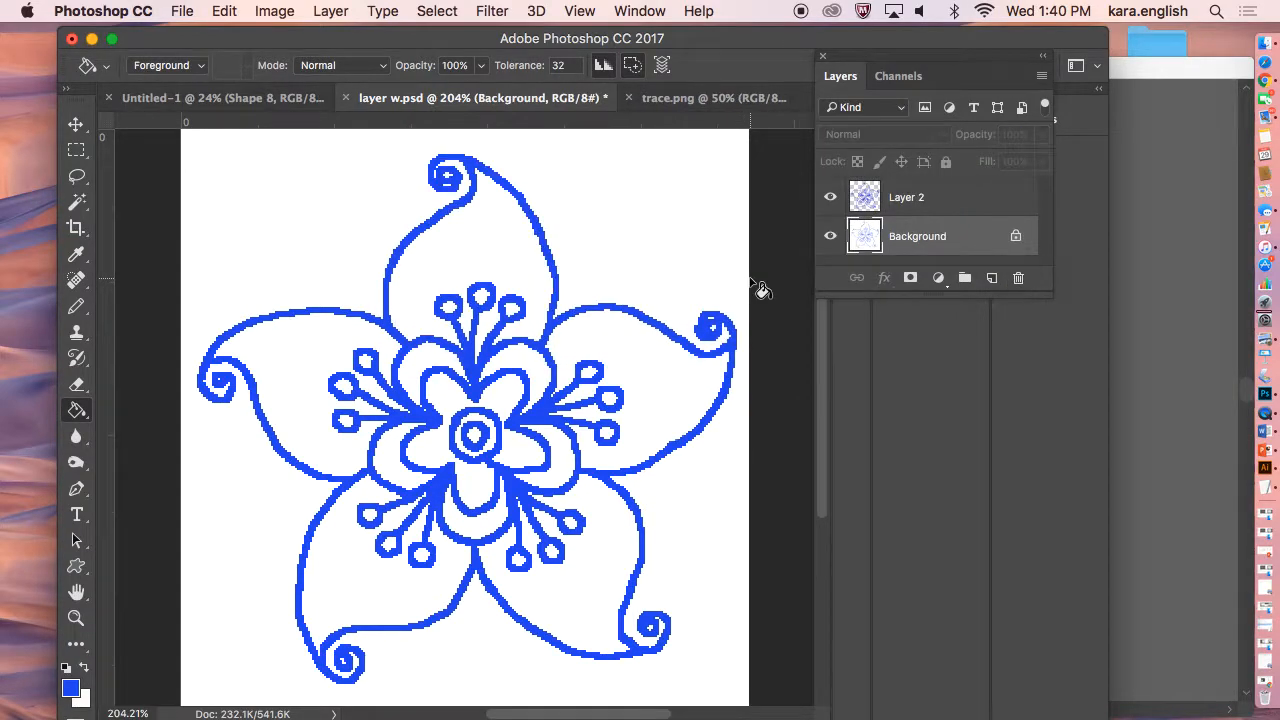
Flatten the image and save the Photoshop file.
click(322, 11)
mouse_move(375, 706)
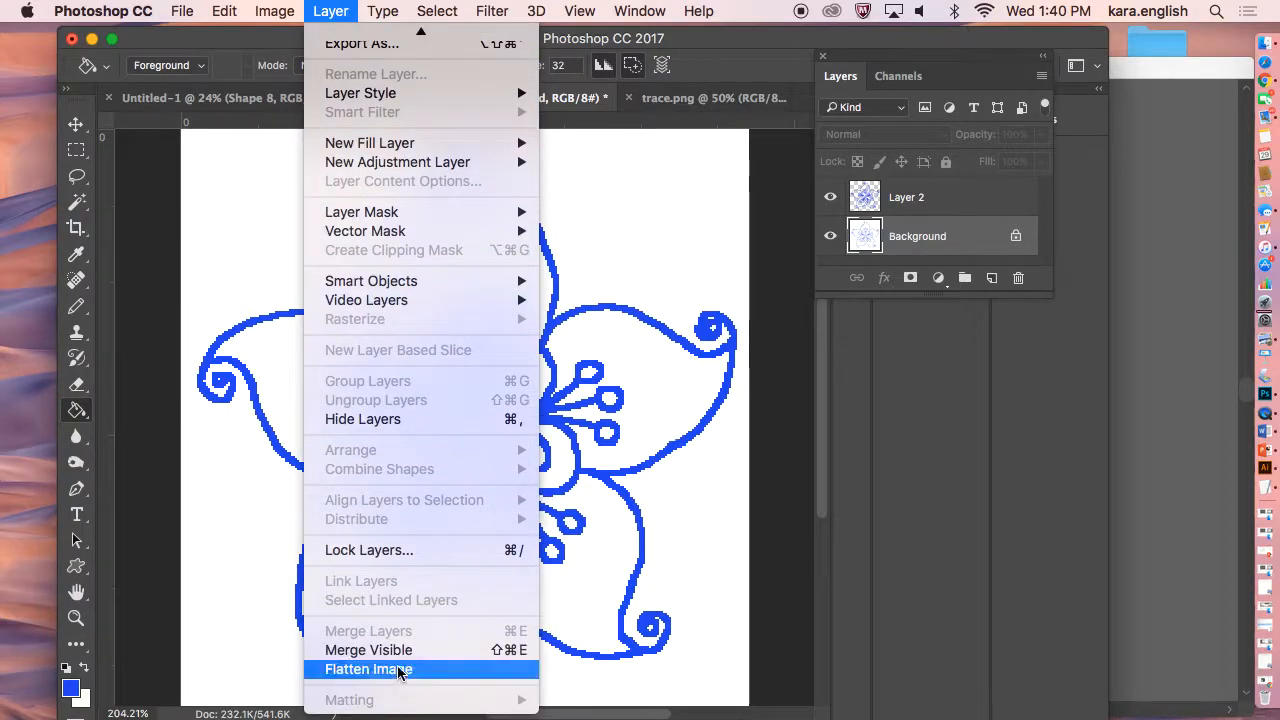
click(399, 669)
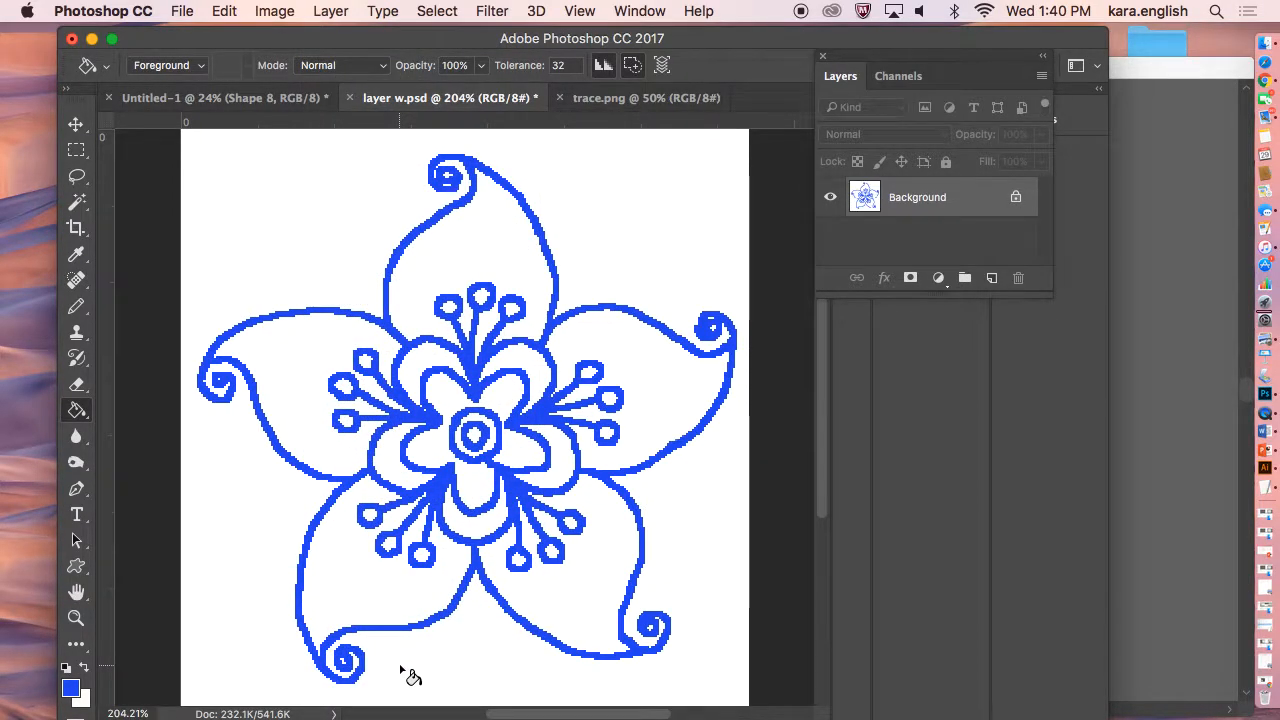
click(180, 11)
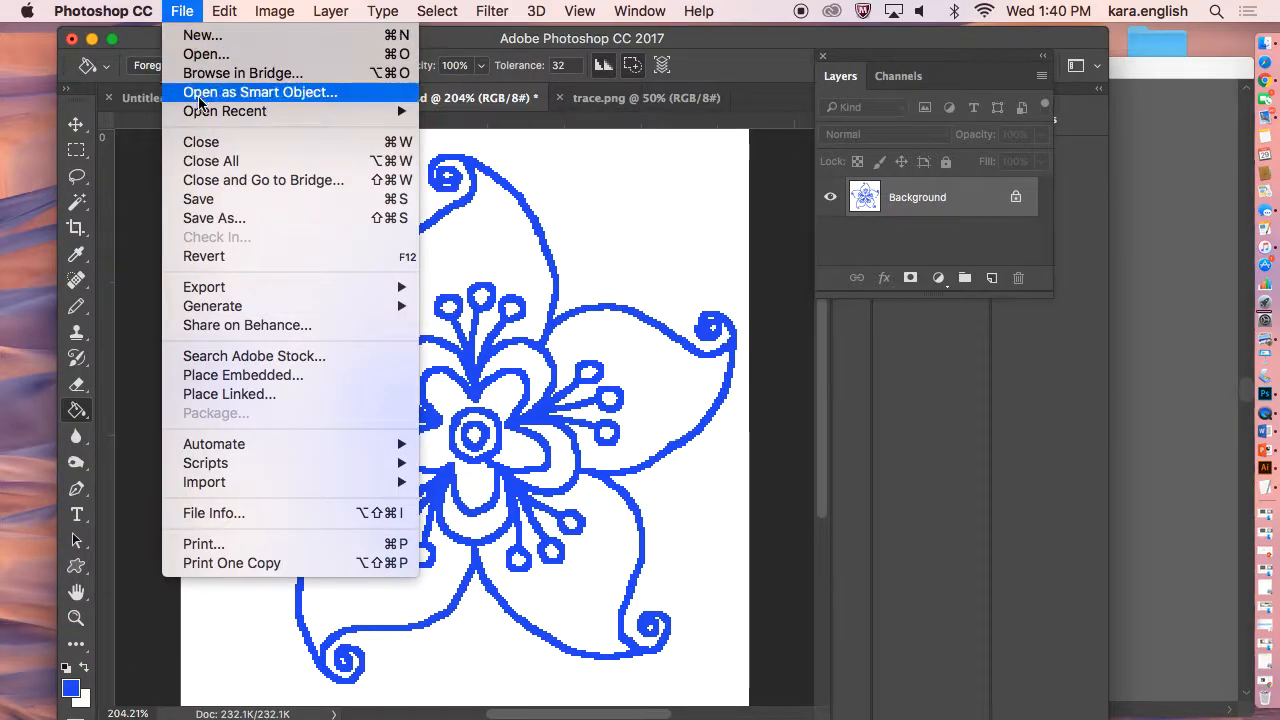
click(199, 199)
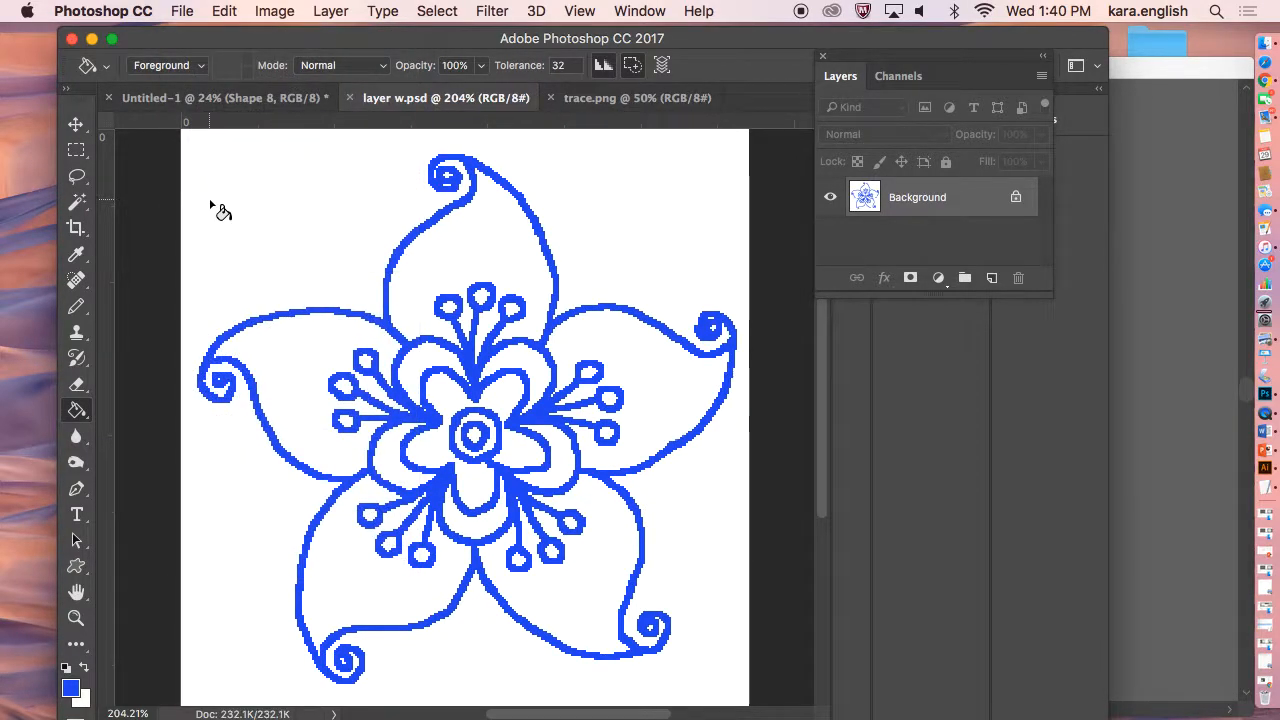
Switch to Illustrator, update the modified links, and delete the old traced image from the artboard.
click(1258, 472)
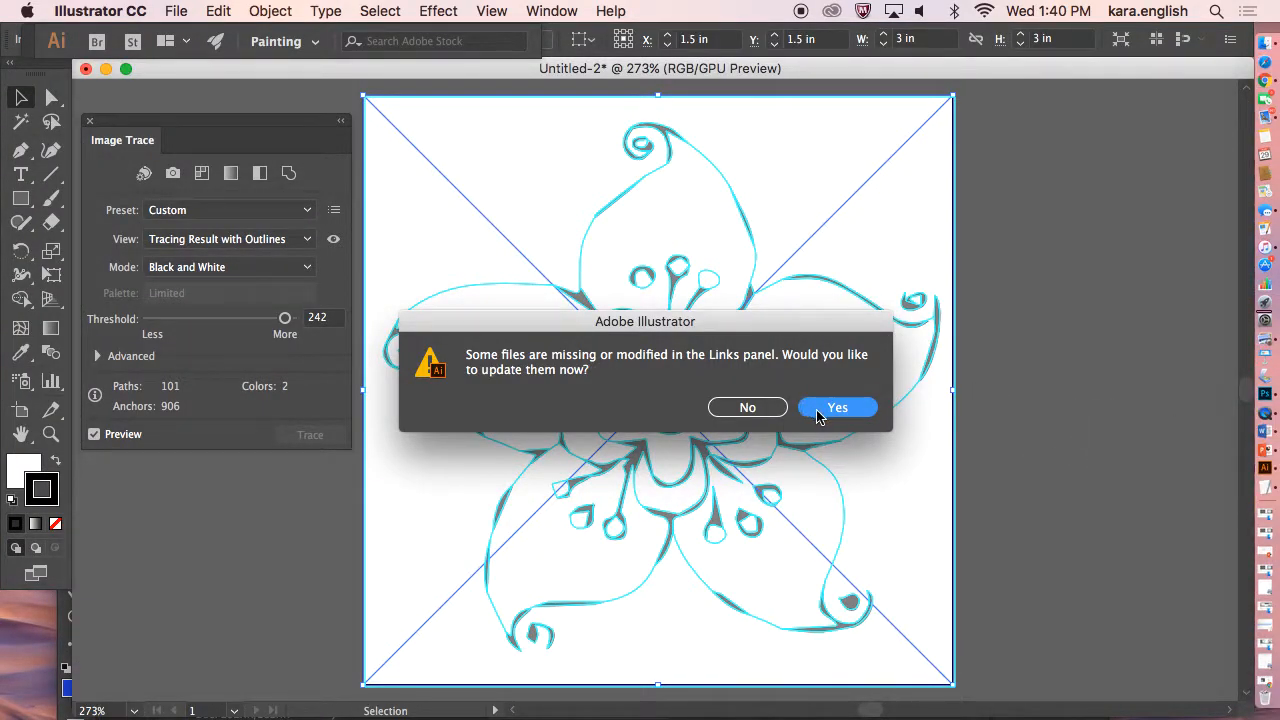
click(772, 408)
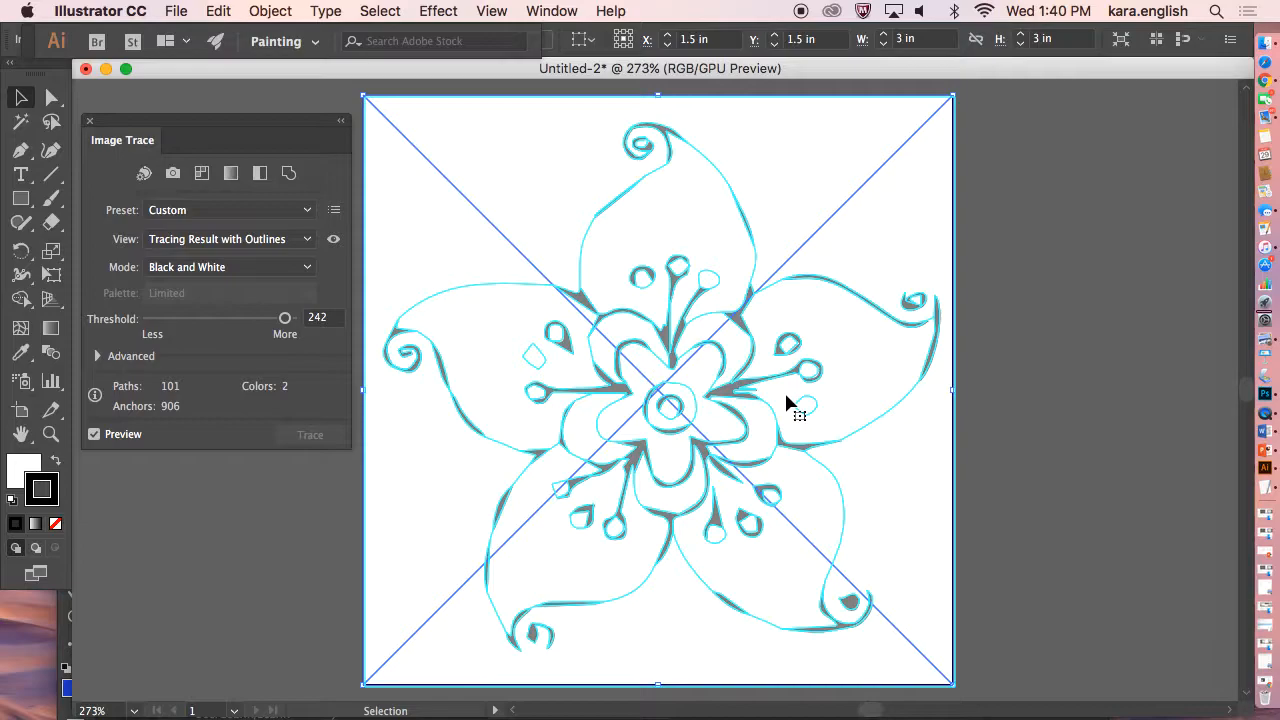
key(Delete)
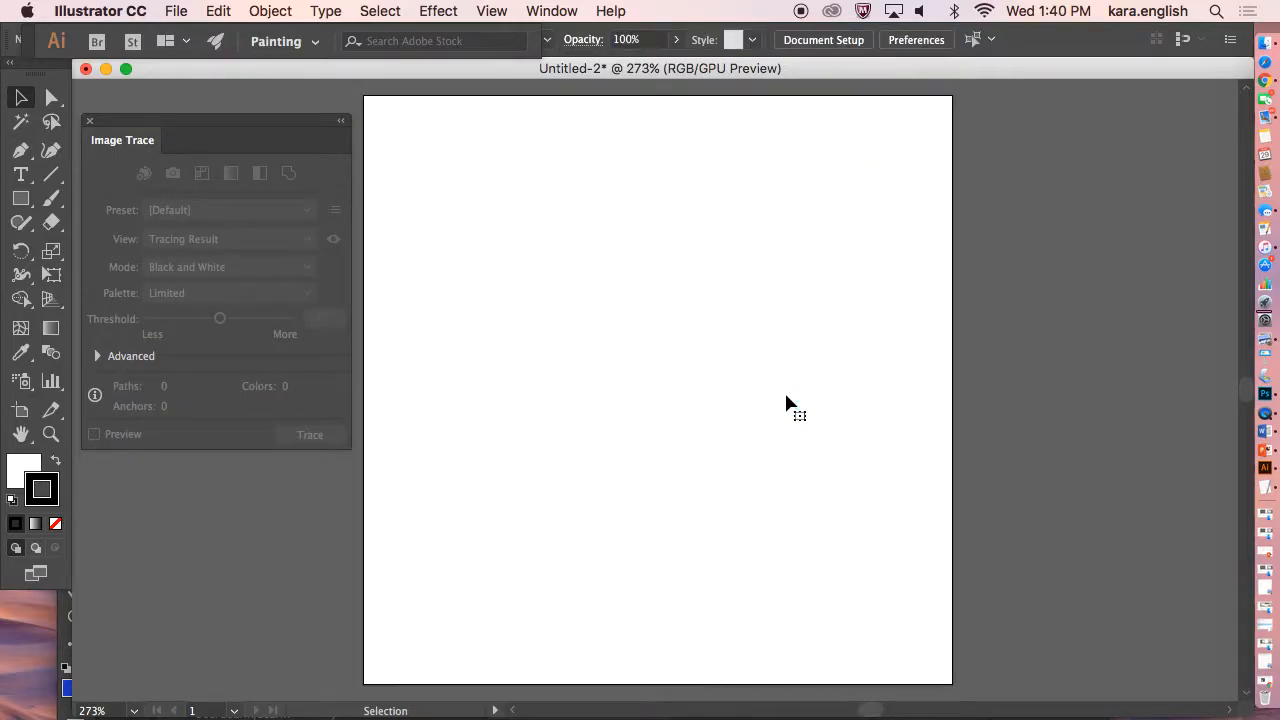
Place layer w.psd on the artboard, sizing it to fill the whole artboard.
click(172, 12)
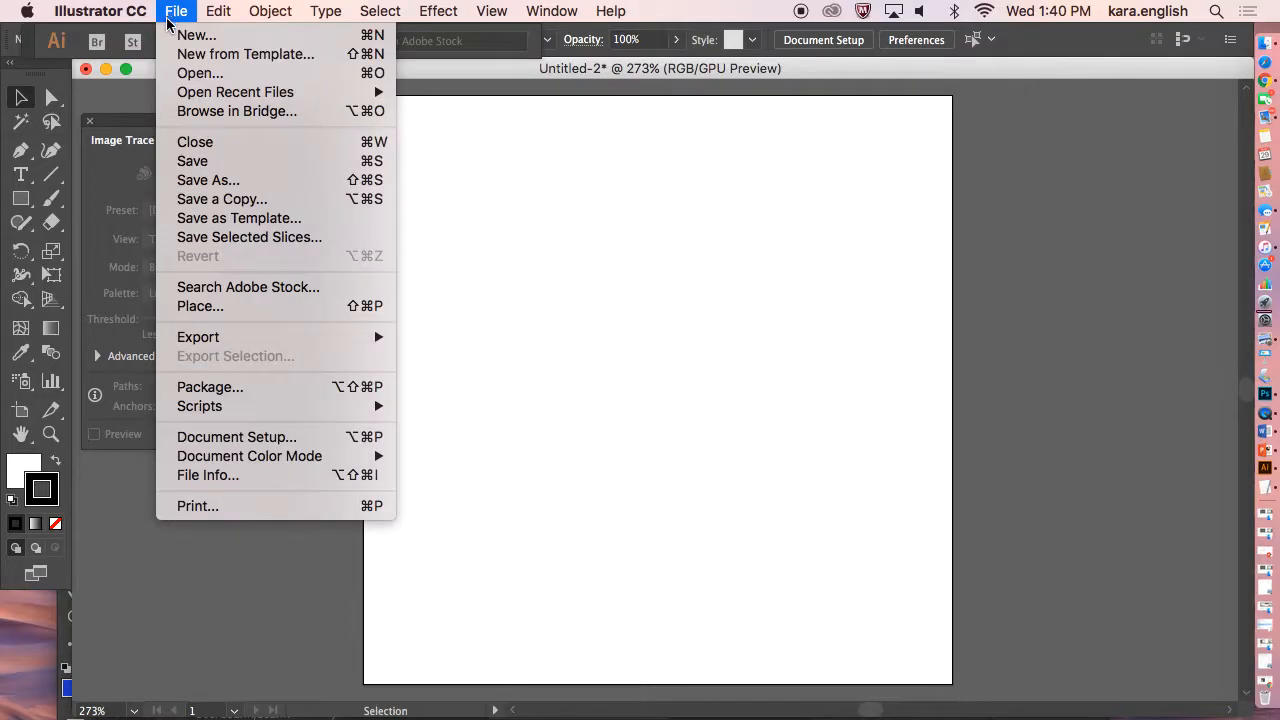
click(214, 308)
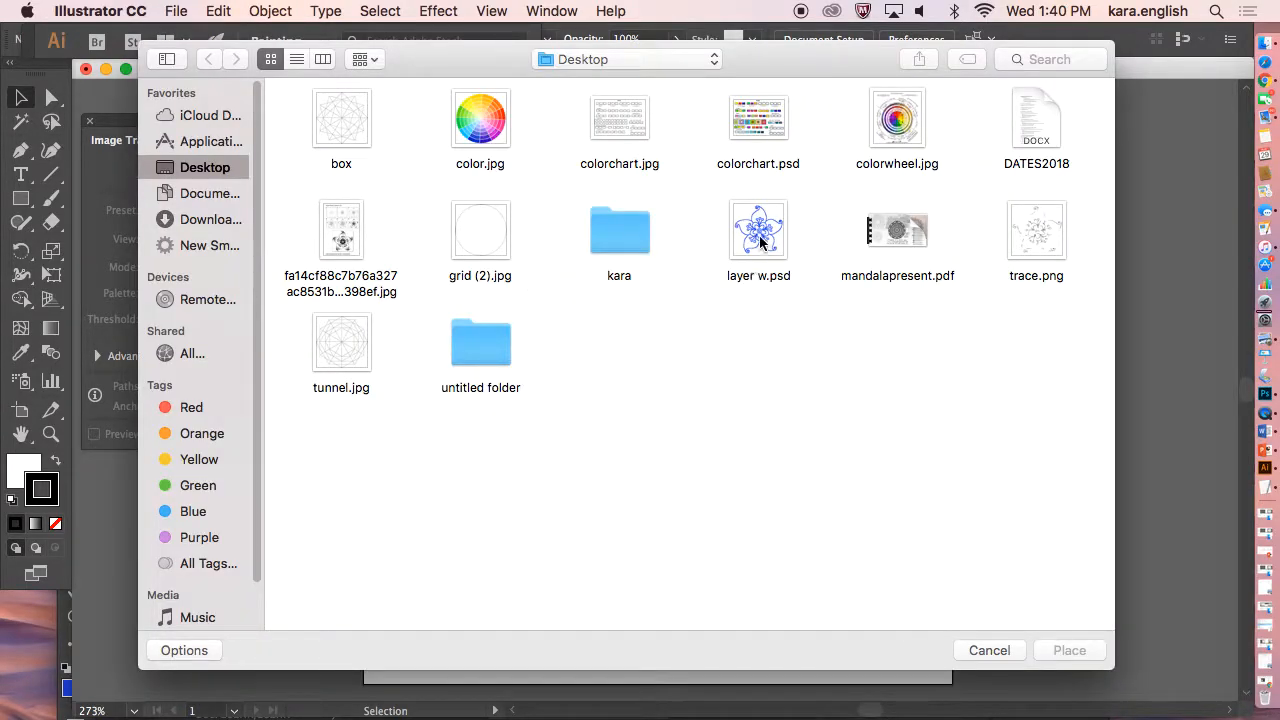
click(760, 241)
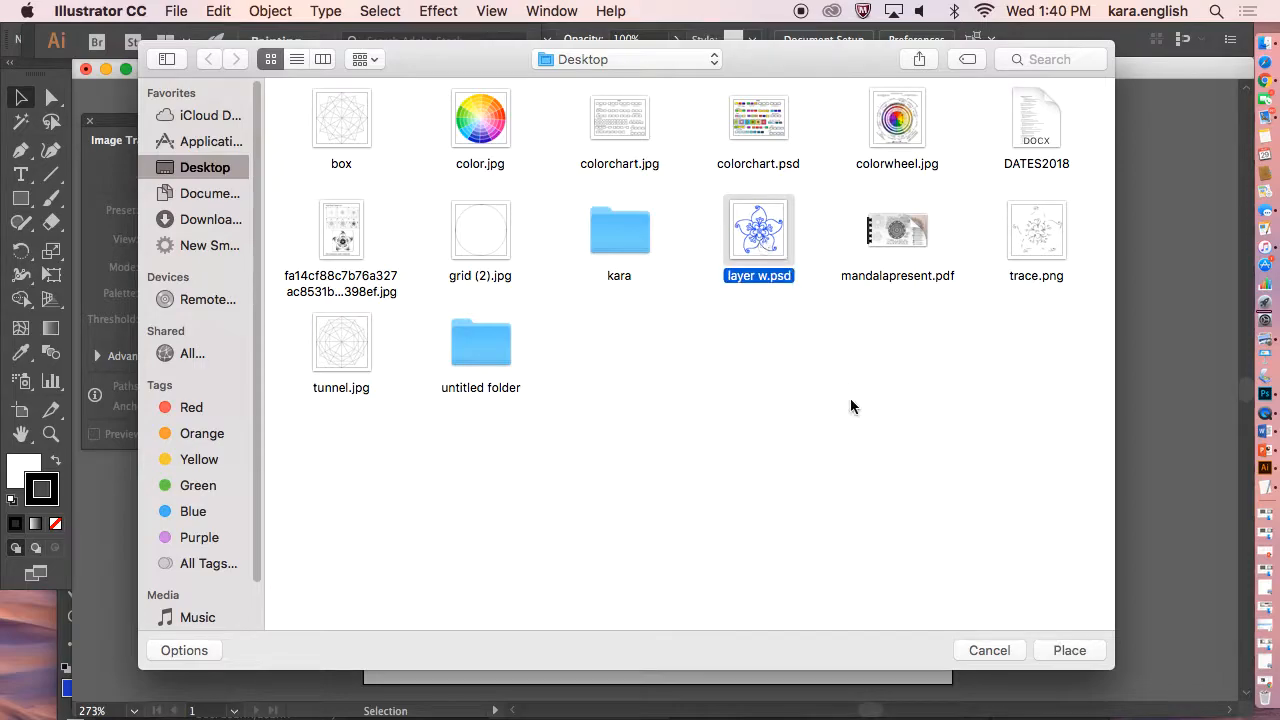
click(1068, 650)
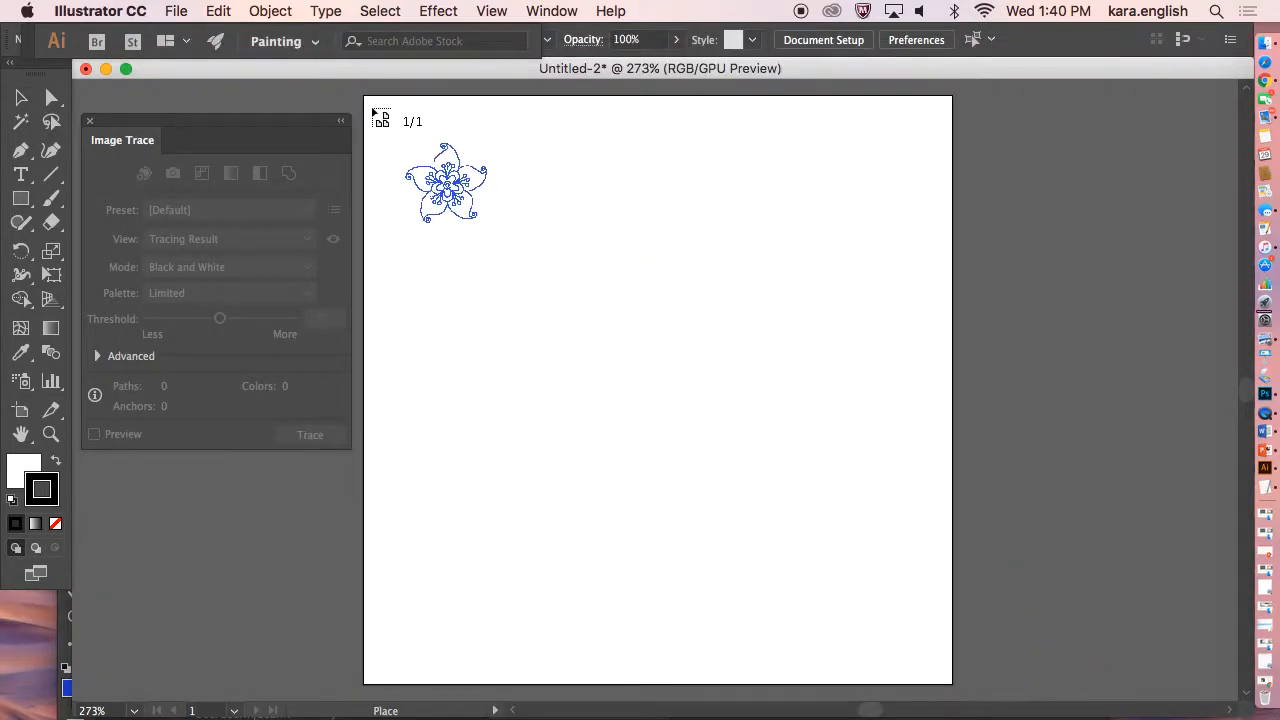
click(363, 95)
drag(408, 148, 952, 681)
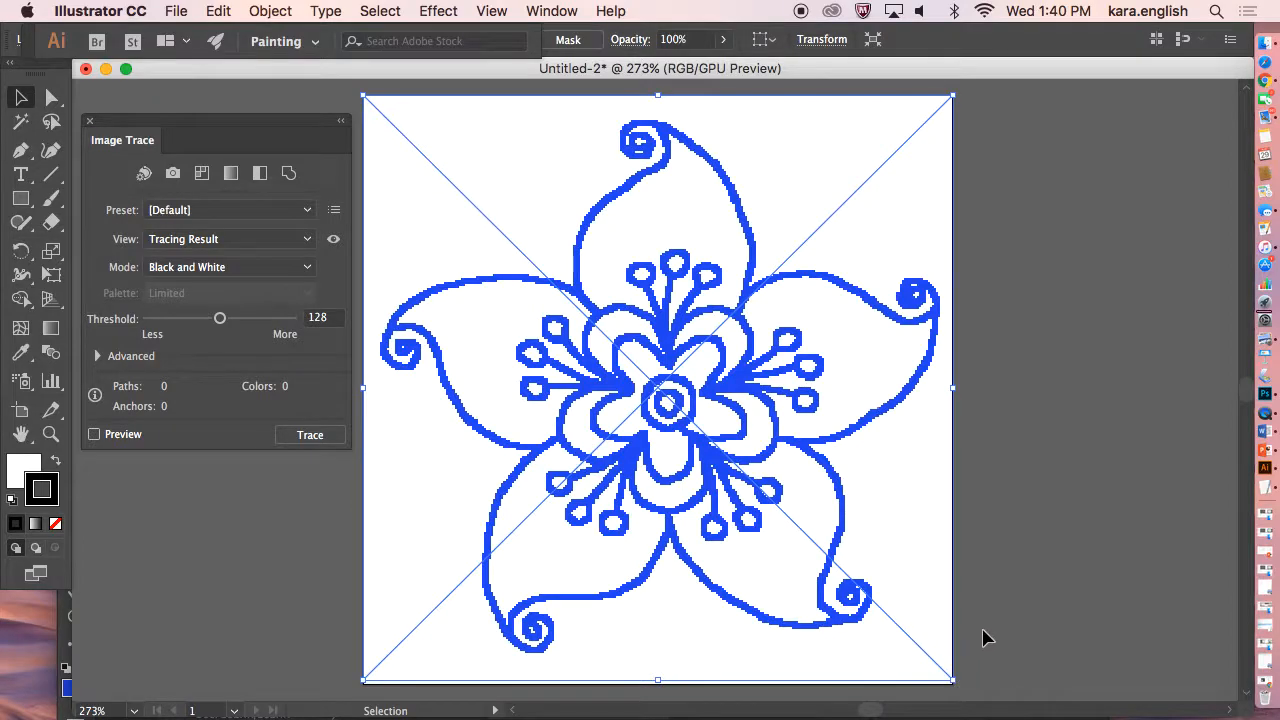
Trace the placed image with the Default preset in Black and White mode.
click(224, 216)
click(201, 259)
click(311, 434)
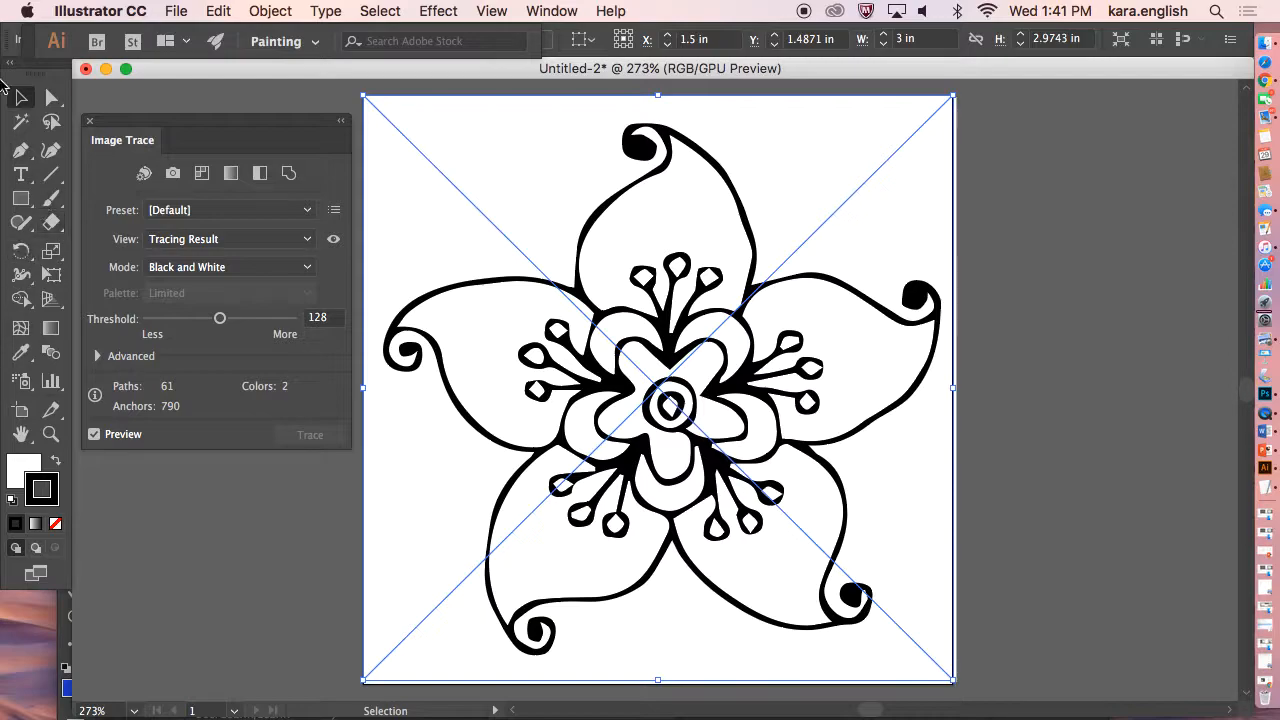
Save the document as traceflower.ai on the Desktop.
click(176, 11)
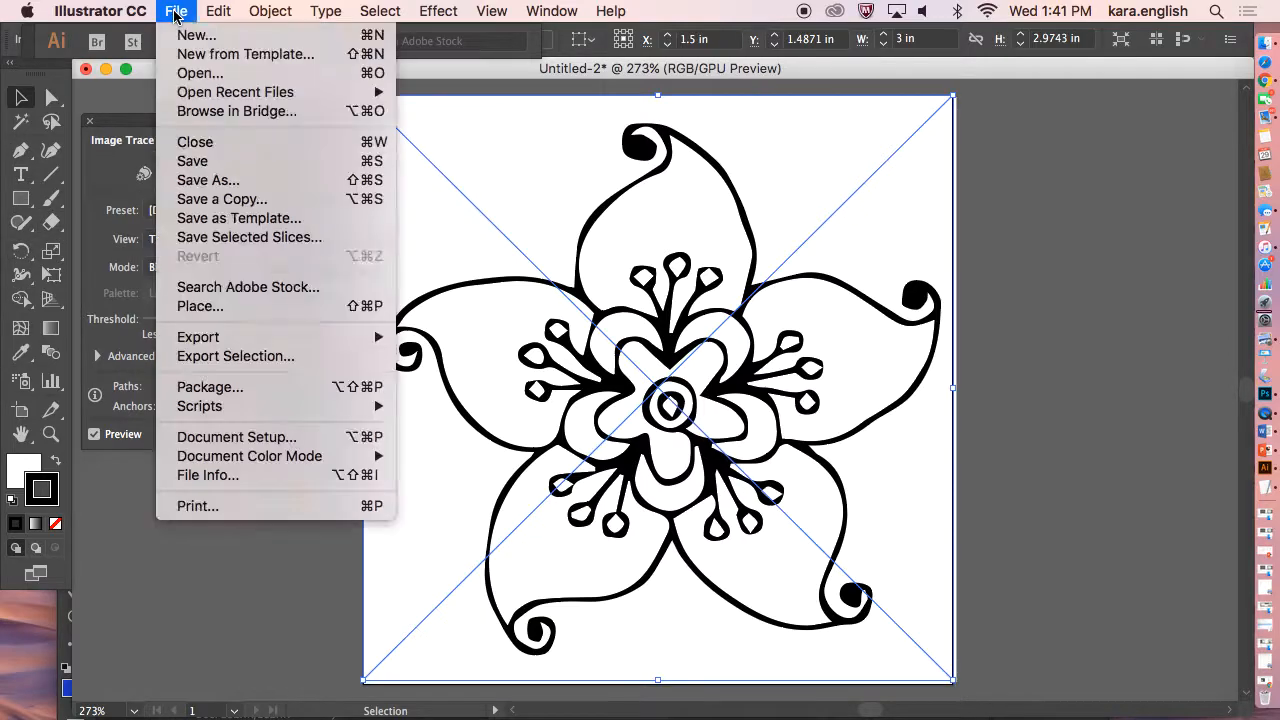
click(203, 180)
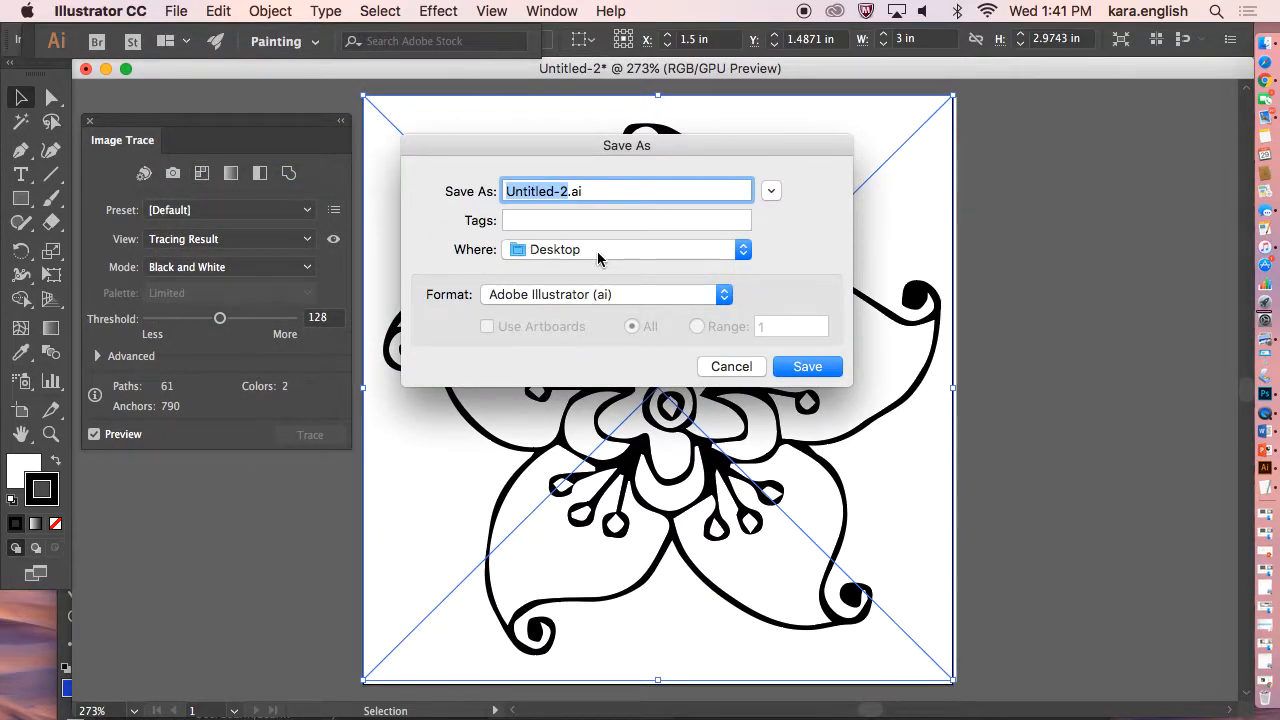
text(traceflower)
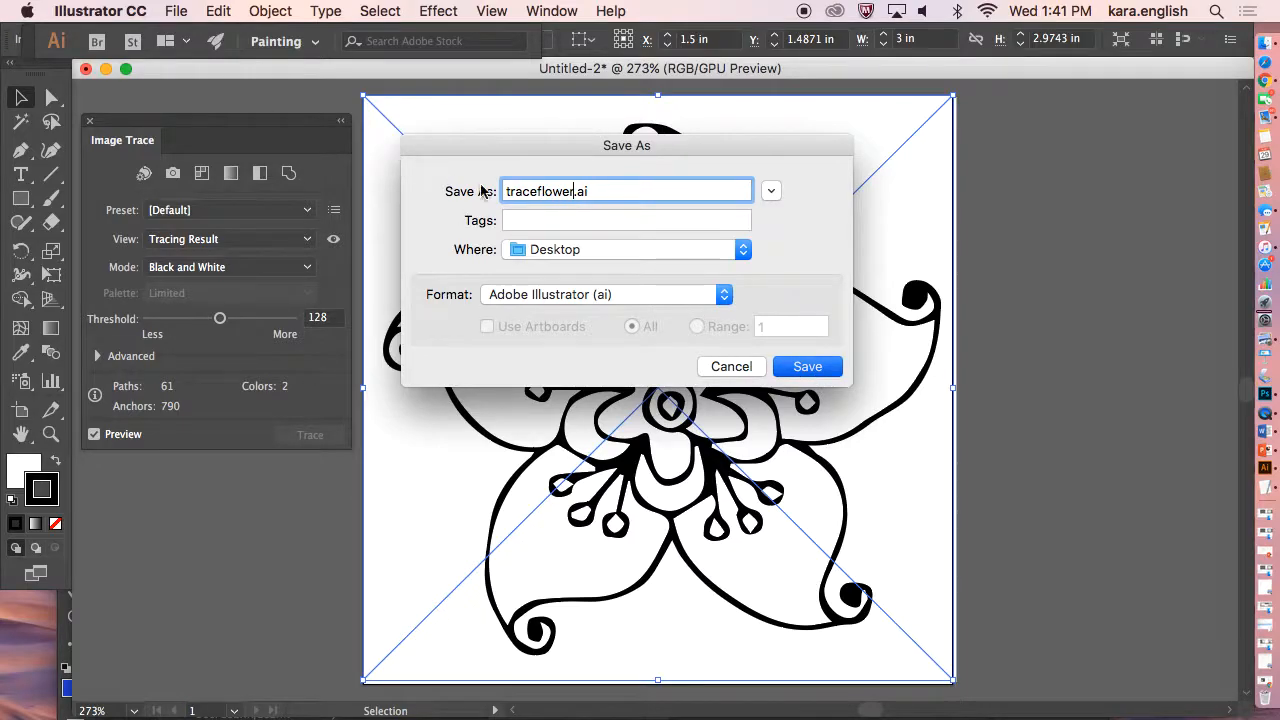
key(Return)
click(830, 668)
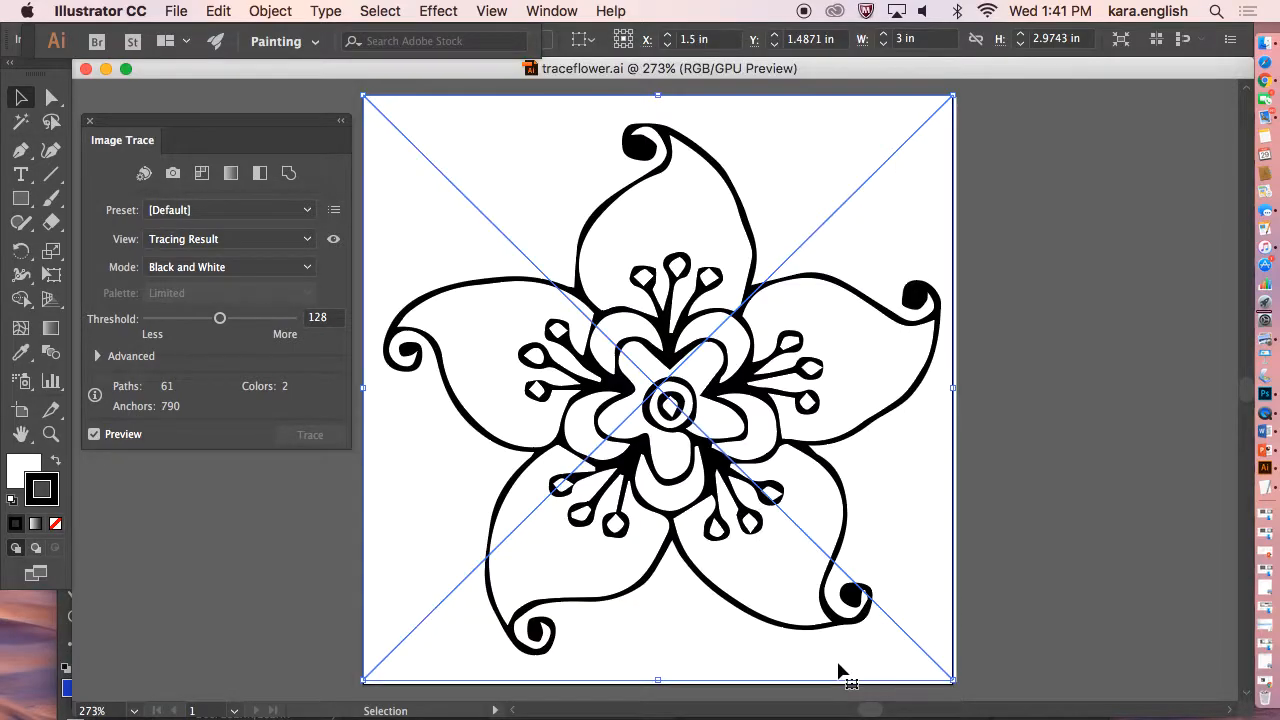
click(175, 12)
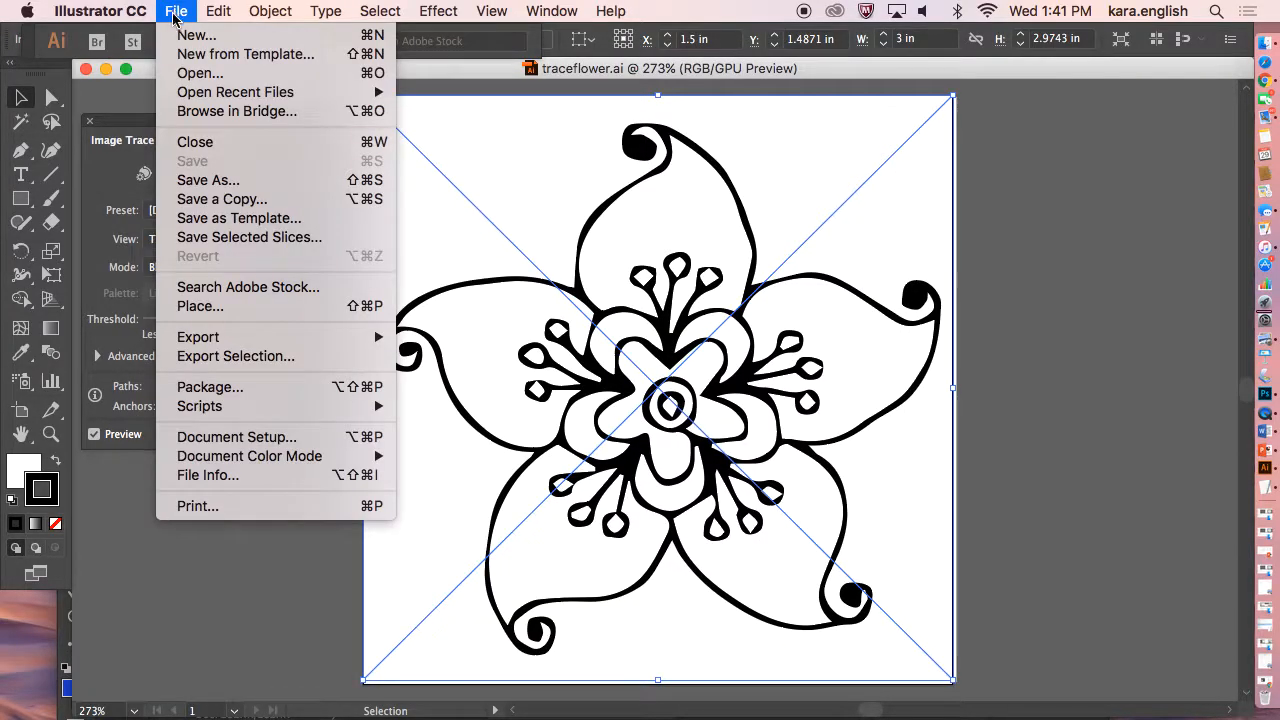
mouse_move(263, 337)
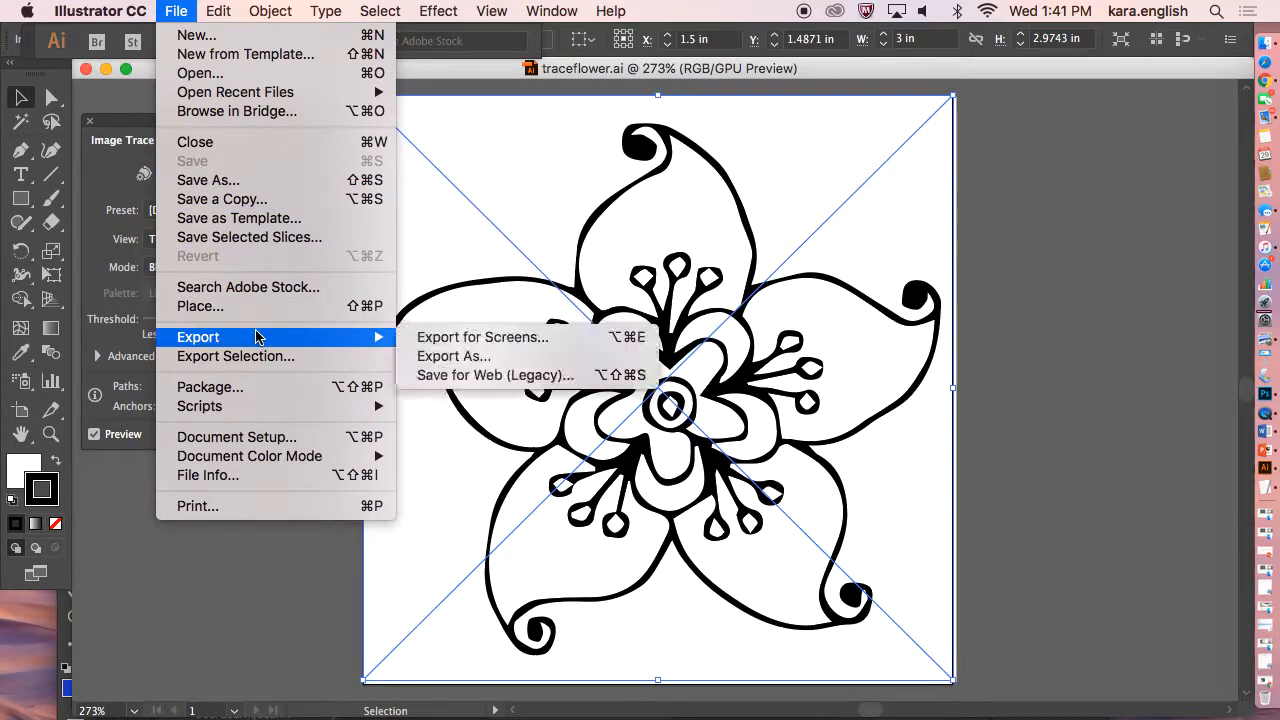
click(452, 378)
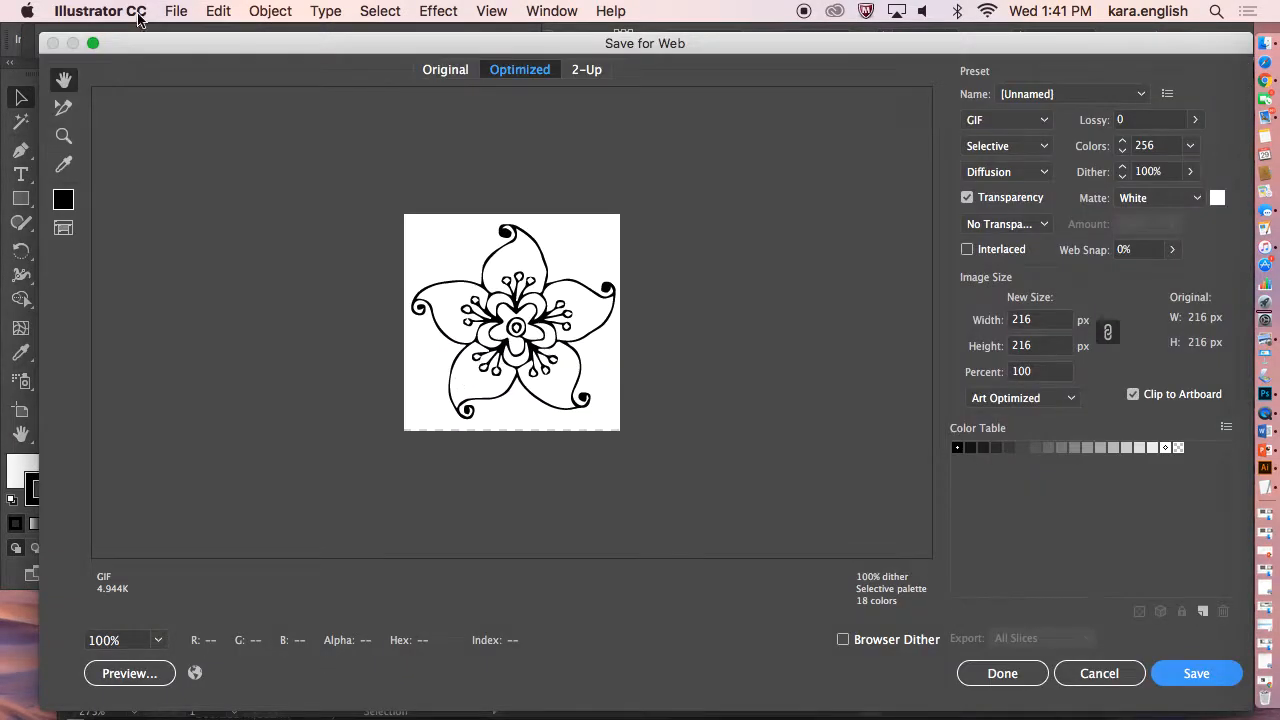
click(1090, 675)
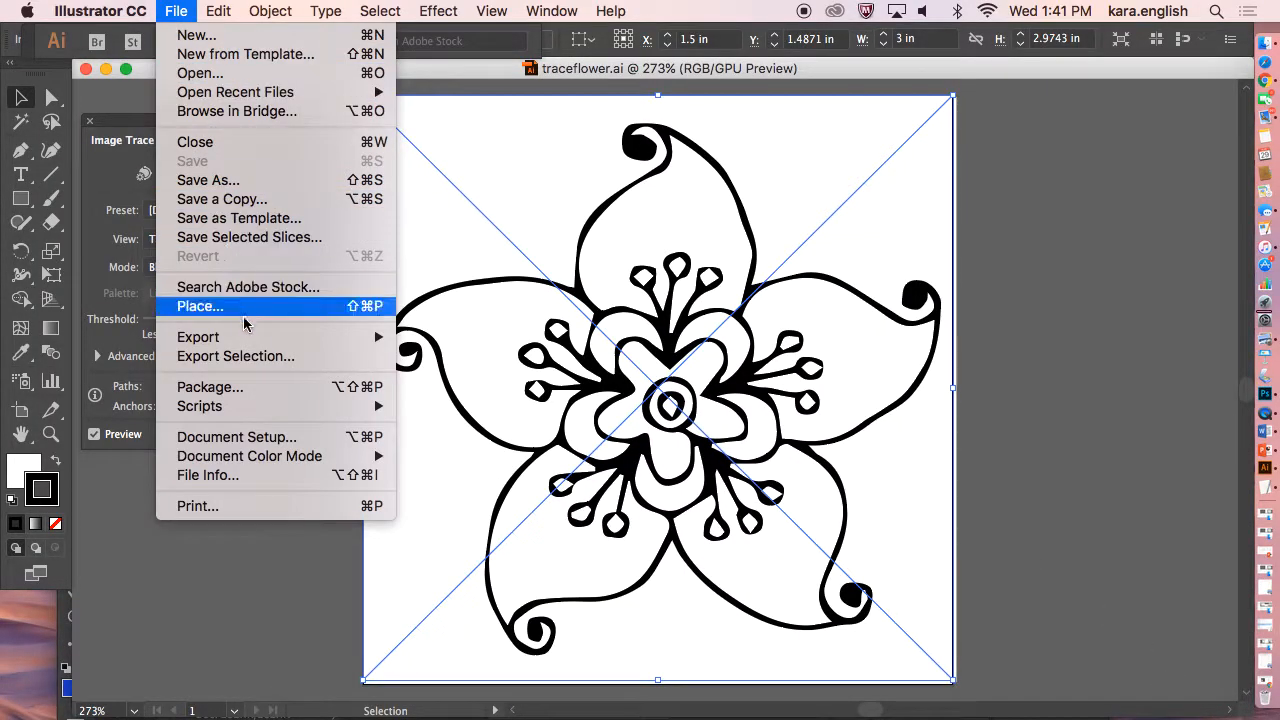
Export the artwork to the Desktop as traceflower.png in PNG format, accepting the PNG options.
mouse_move(249, 340)
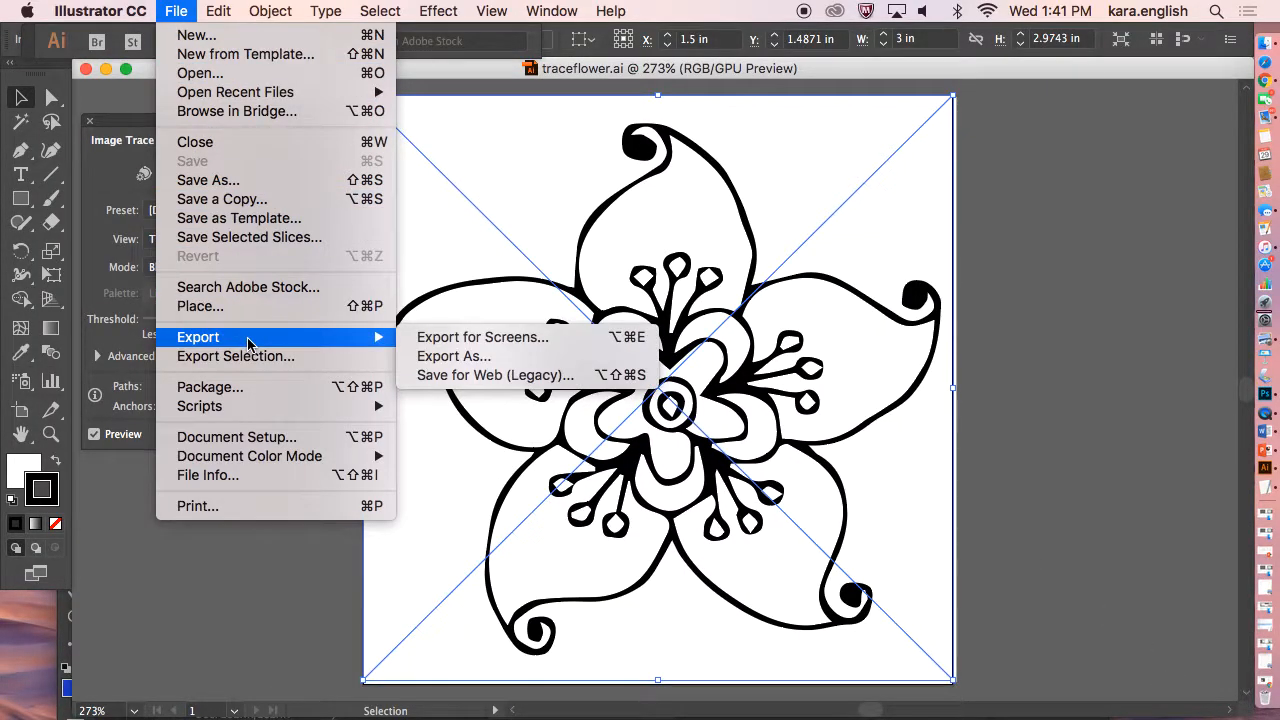
click(430, 356)
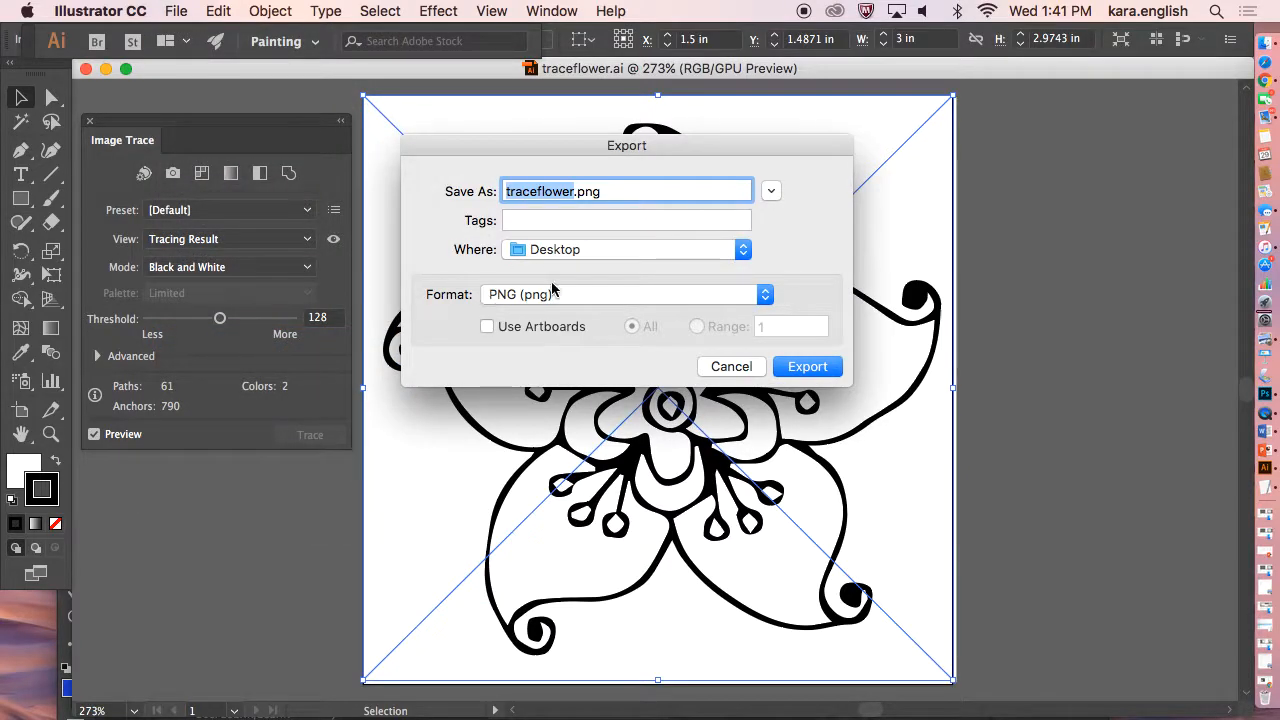
click(830, 367)
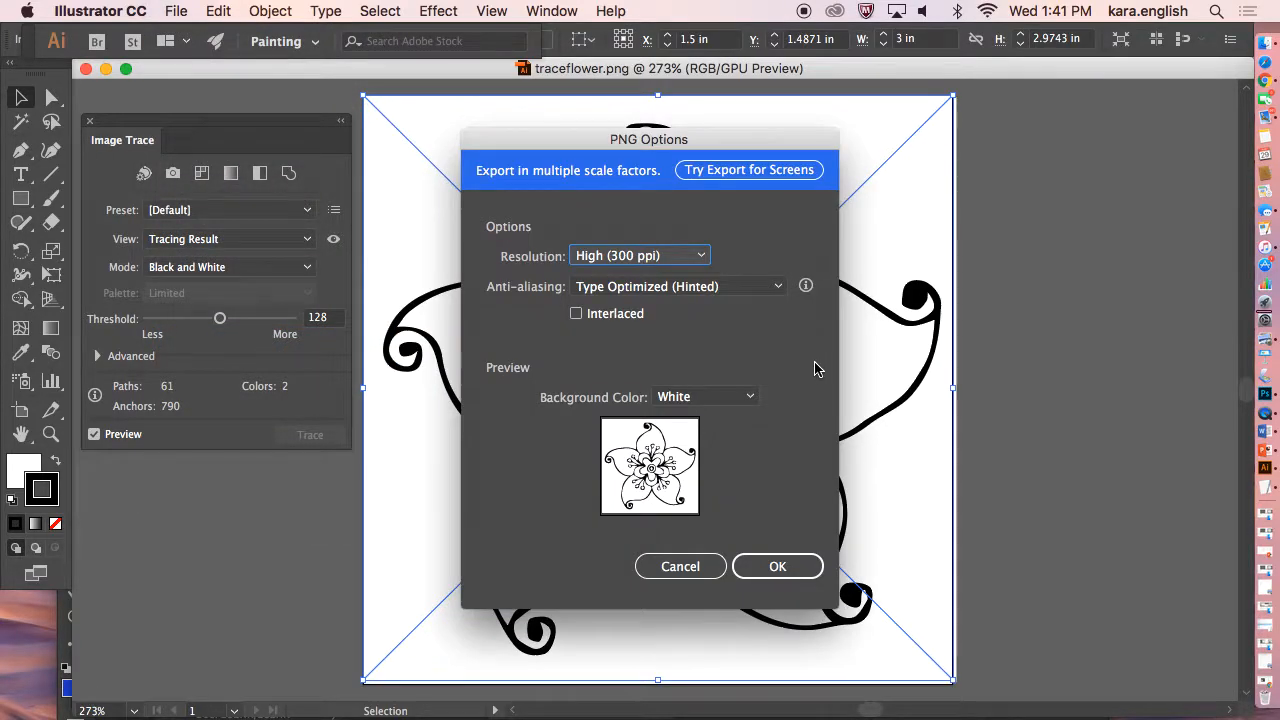
click(779, 566)
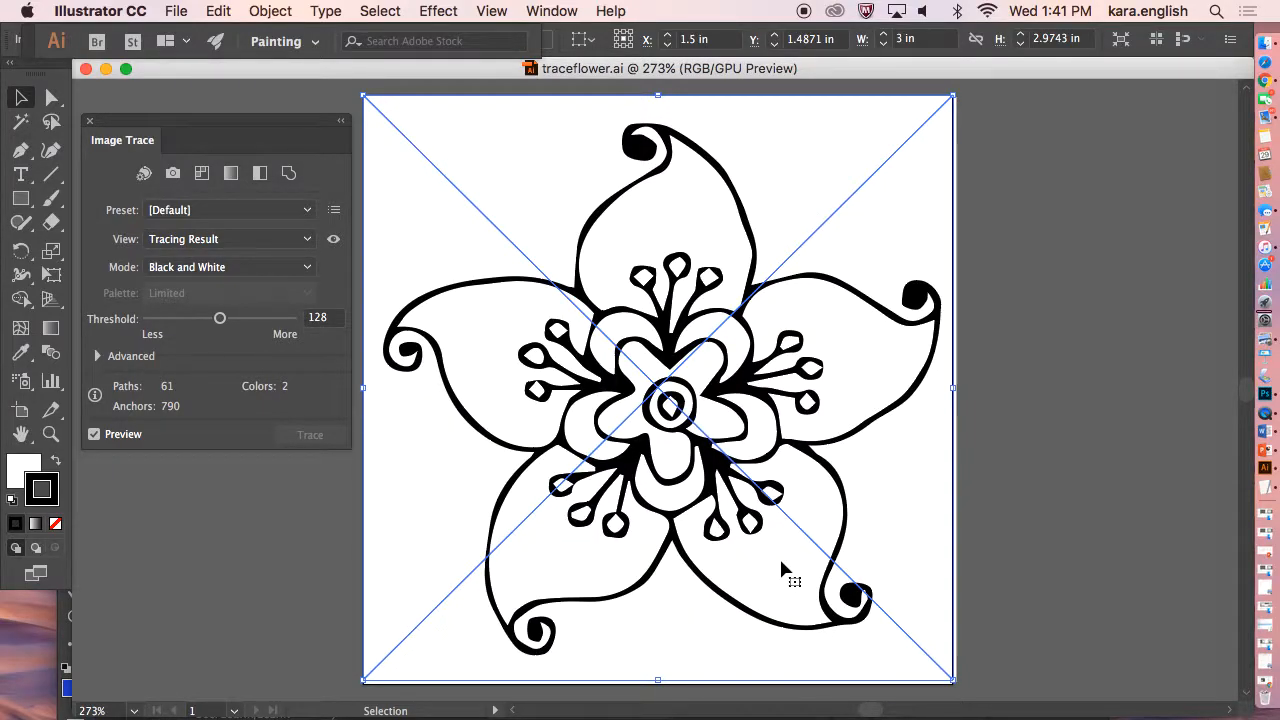
scroll(737, 523, left, 1)
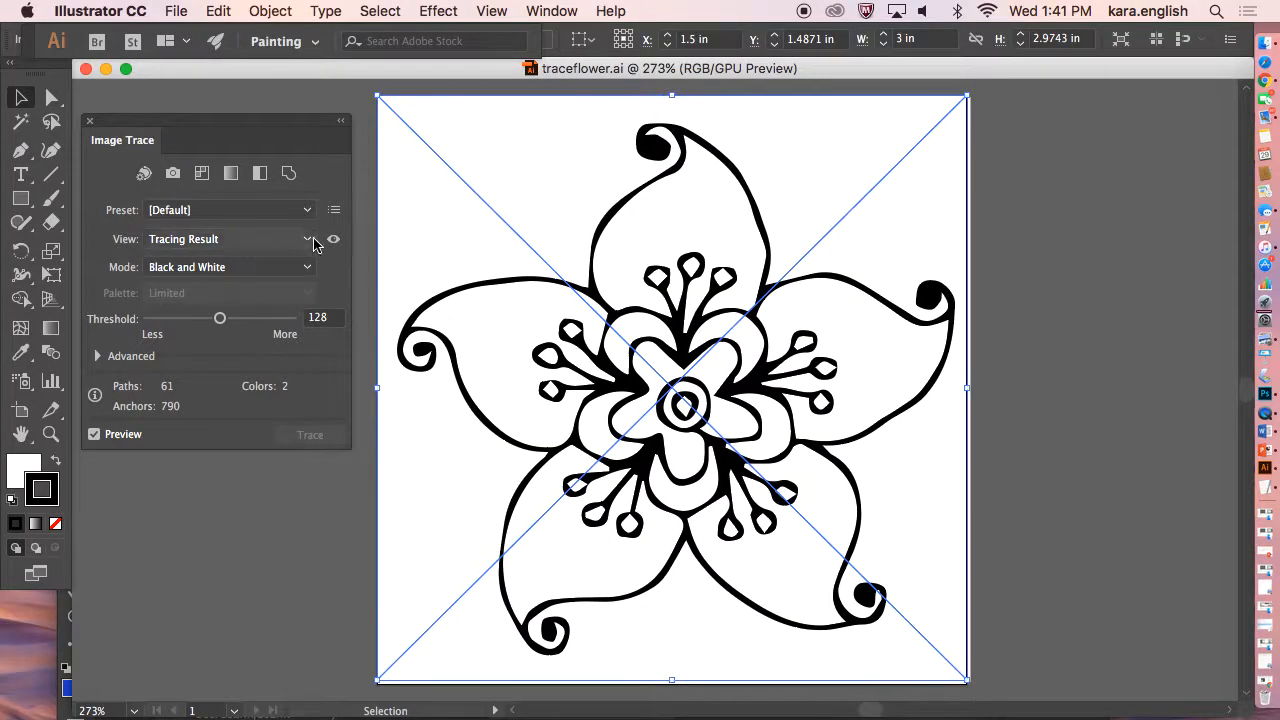
click(105, 69)
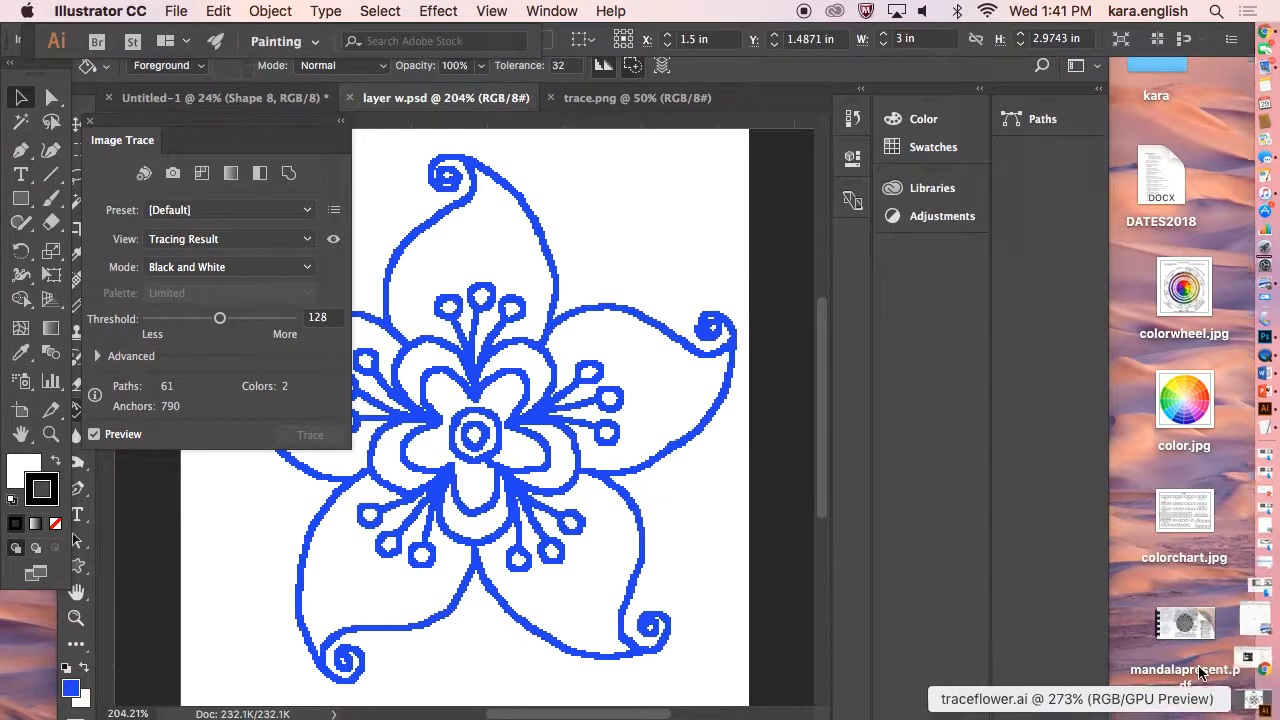
right_click(1252, 405)
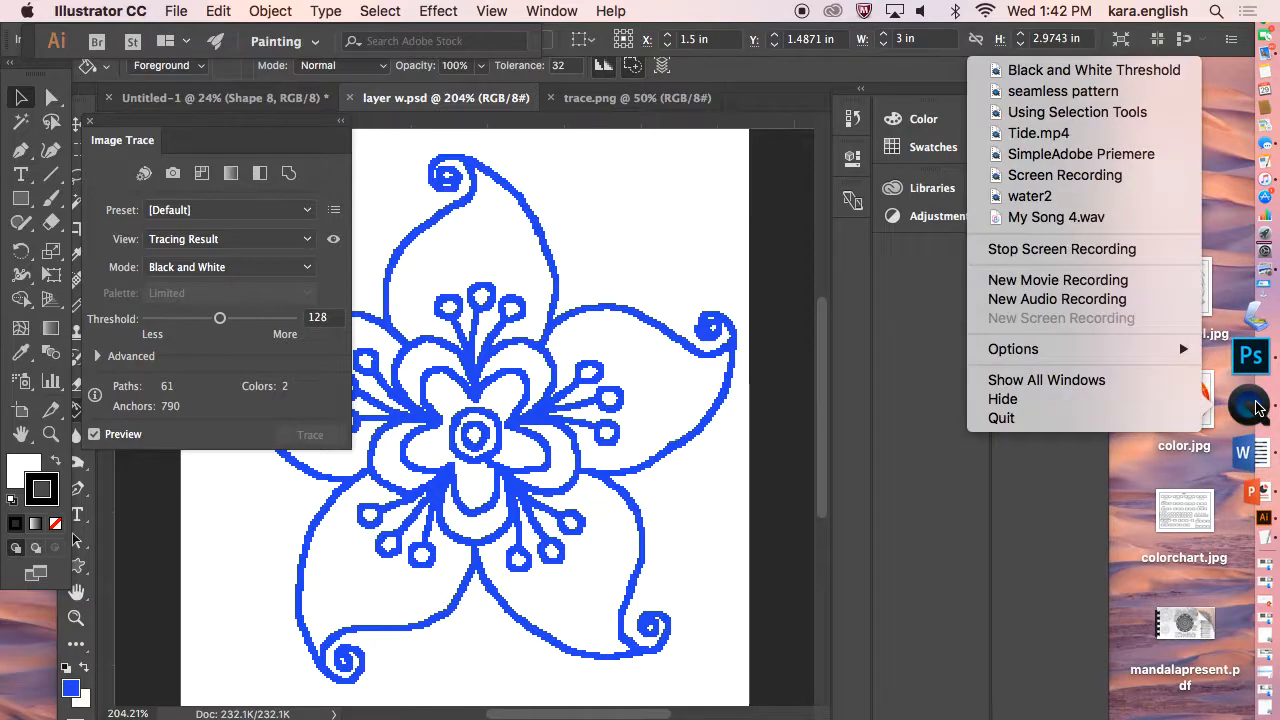
click(1190, 418)
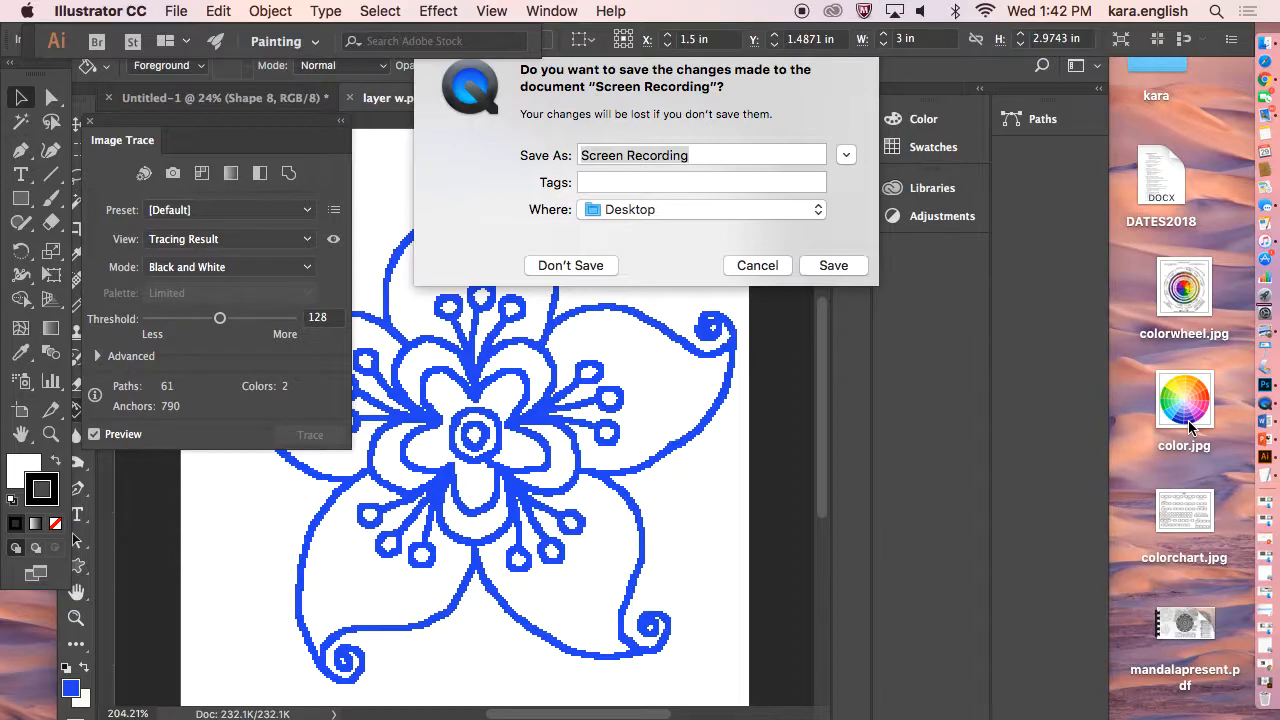
key(i)
key(n)
key(g)
key(t)
key(h)
key(e)
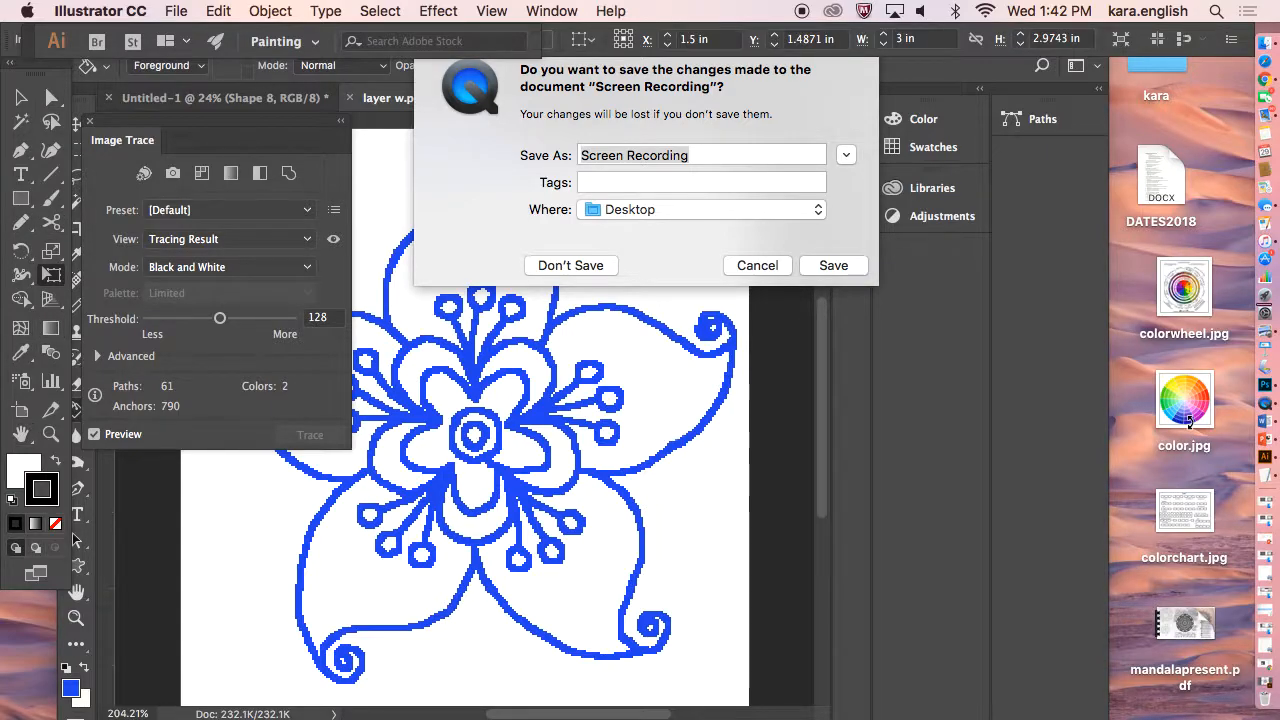
click(712, 155)
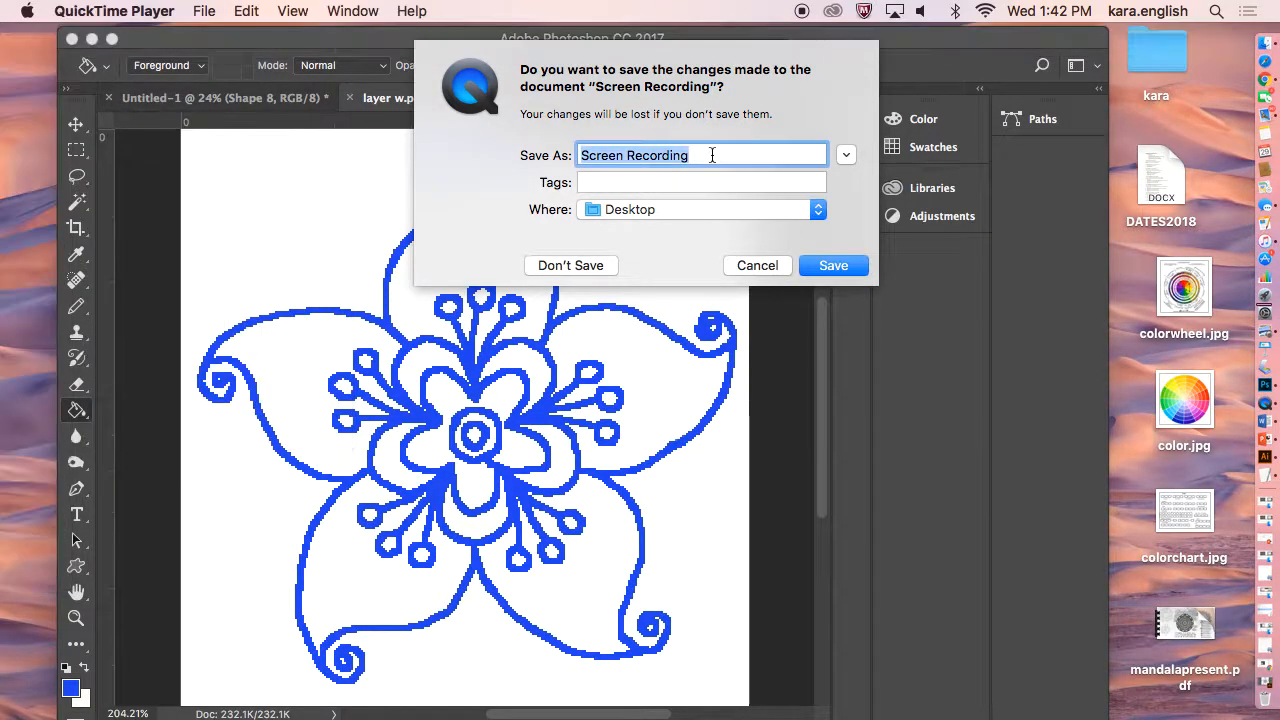
text(tracing with)
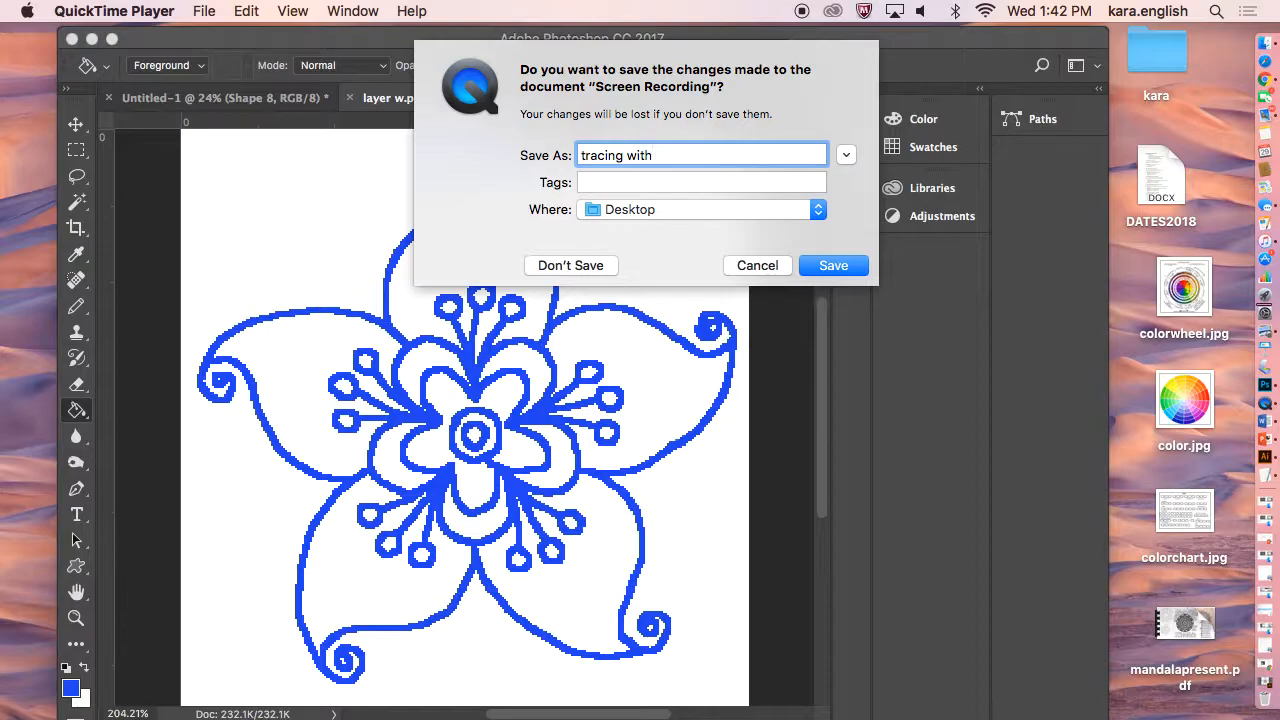
text(image trac)
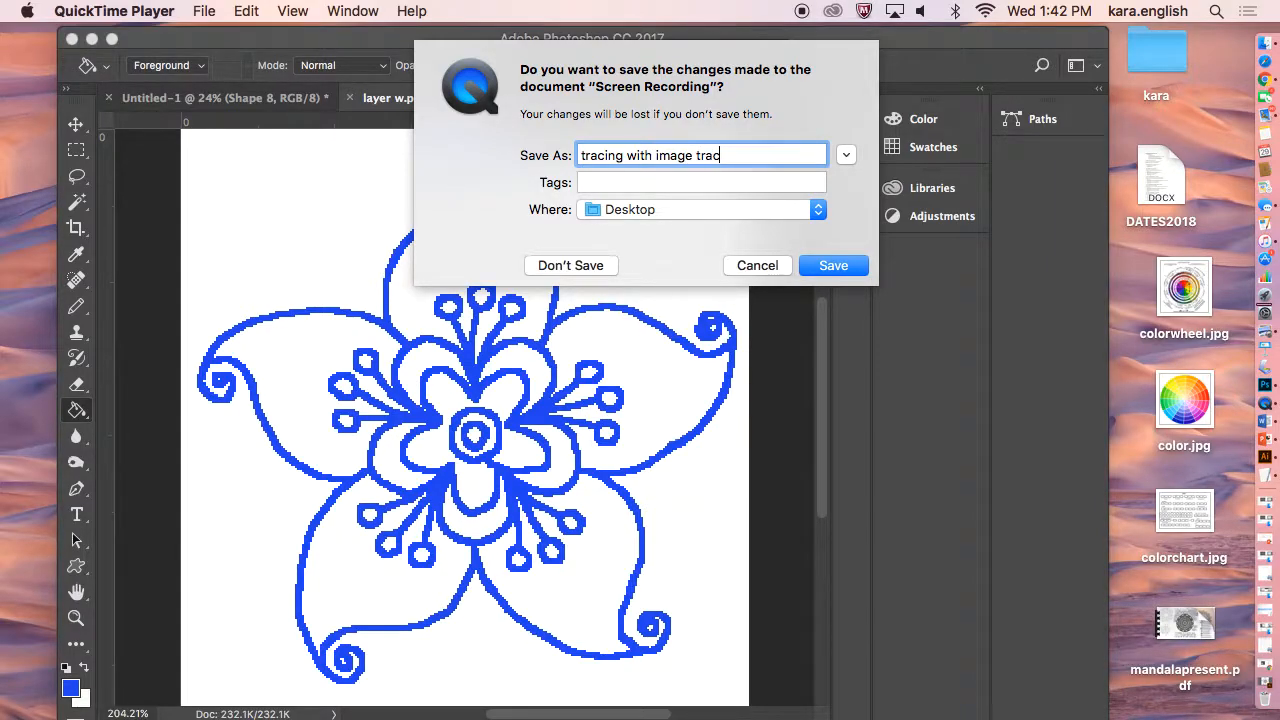